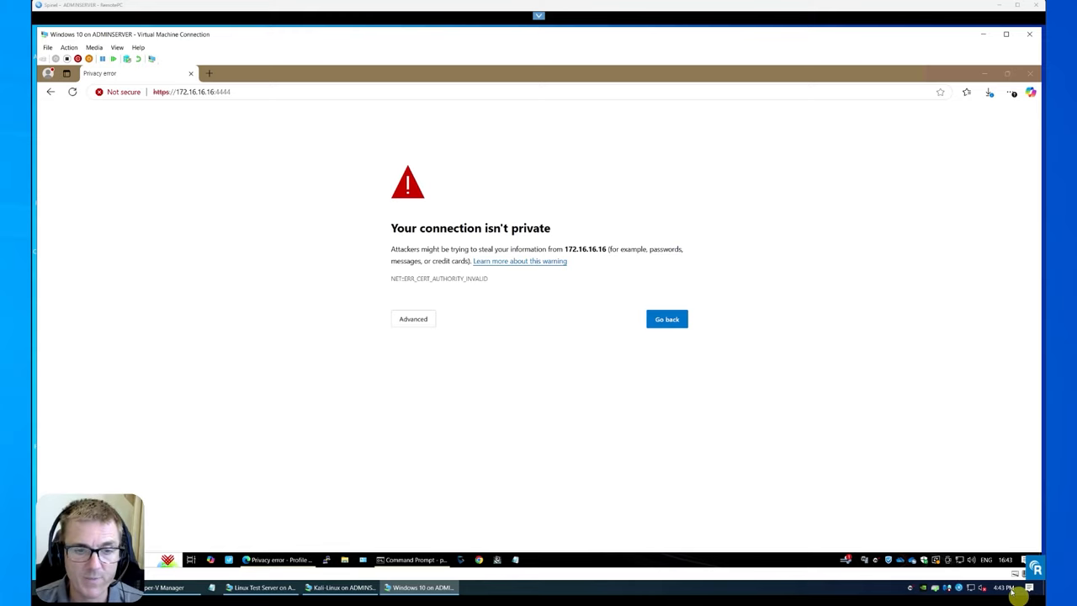
# Stop the ping to 172.16.16.16 and run ipconfig to show IPv4 172.16.16.17 and the VLAN 30 adapter
pyautogui.click(415, 562)
pyautogui.click(436, 318)
pyautogui.press('Escape')
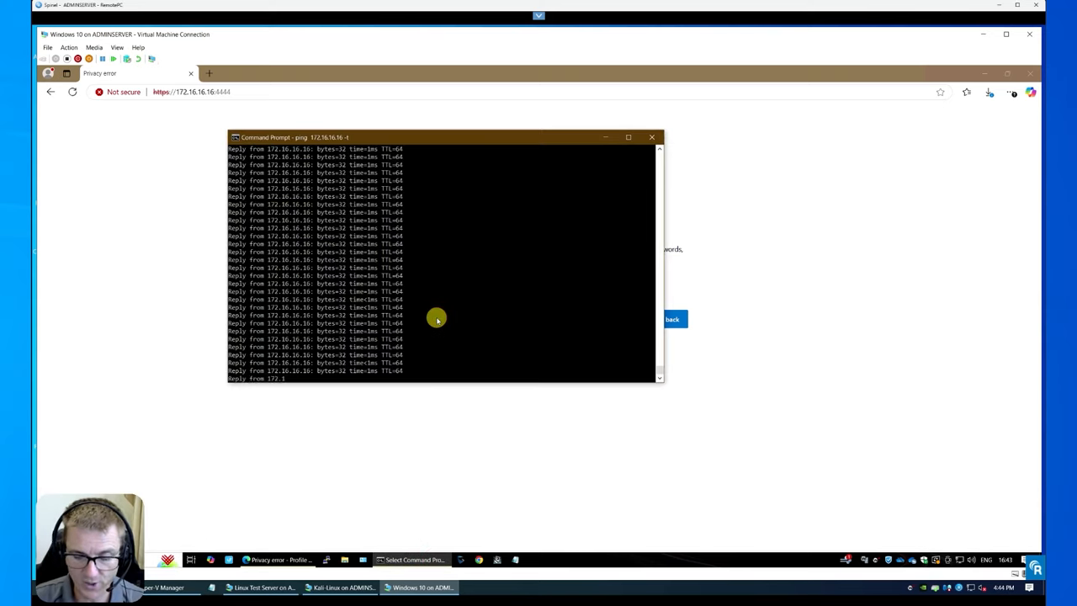
pyautogui.hotkey('ctrl', 'c')
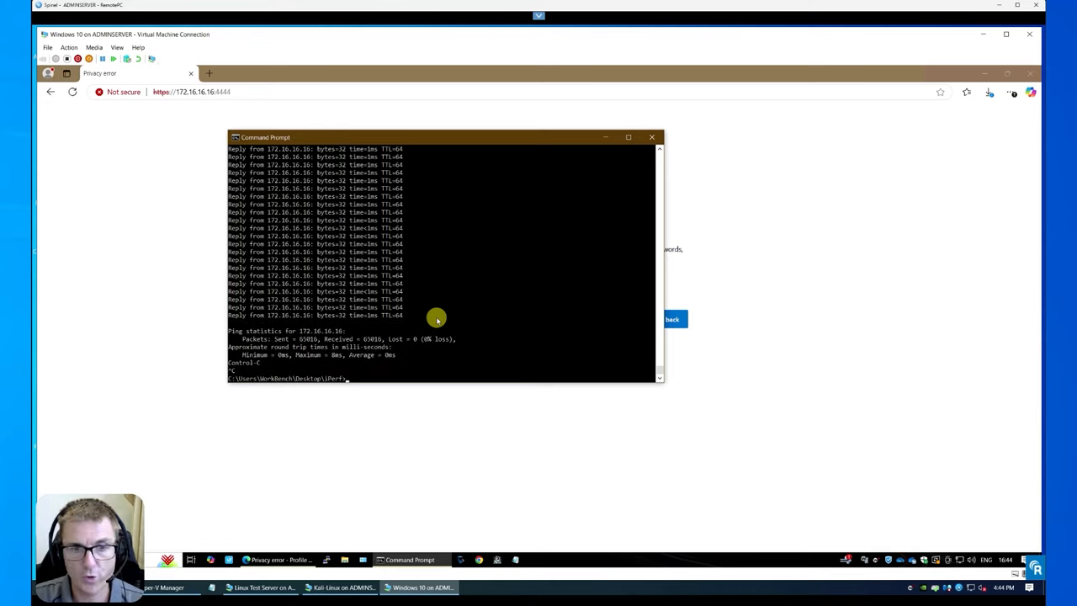
pyautogui.write('ipconfig')
pyautogui.press('Return')
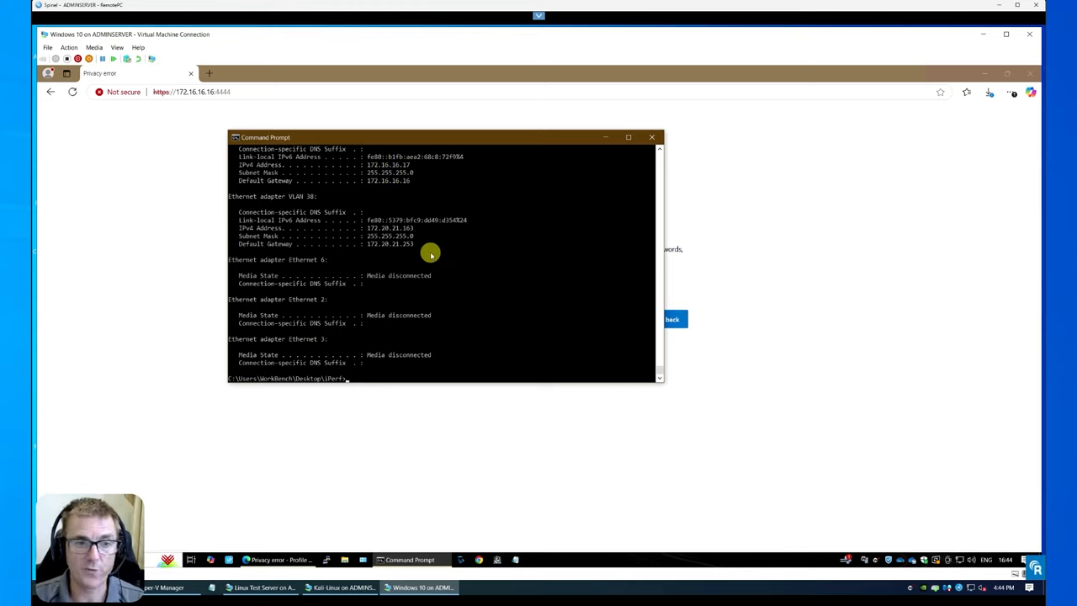
pyautogui.click(606, 138)
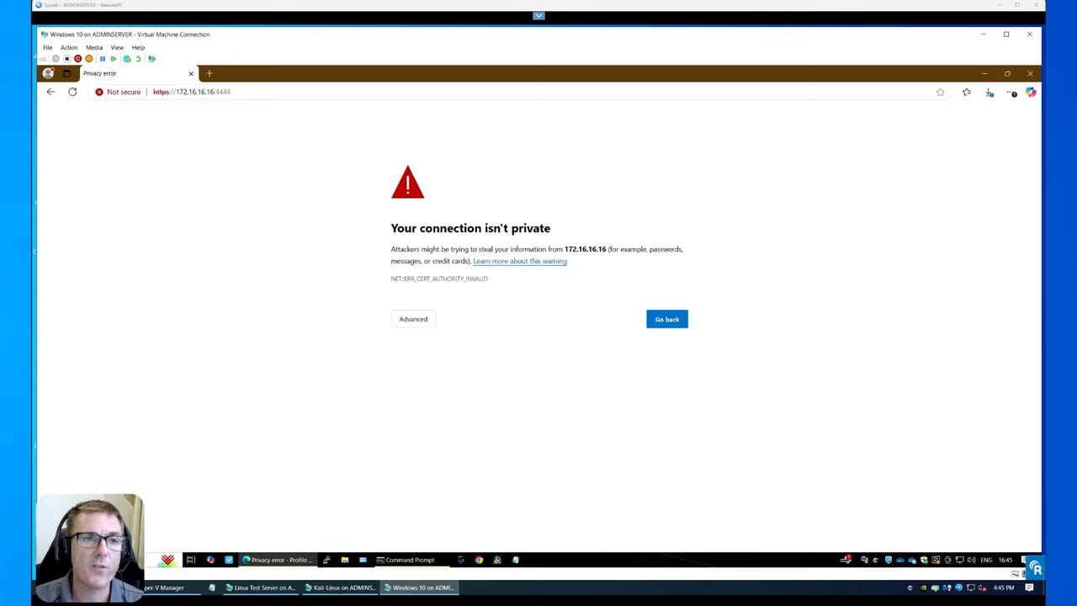
pyautogui.click(428, 317)
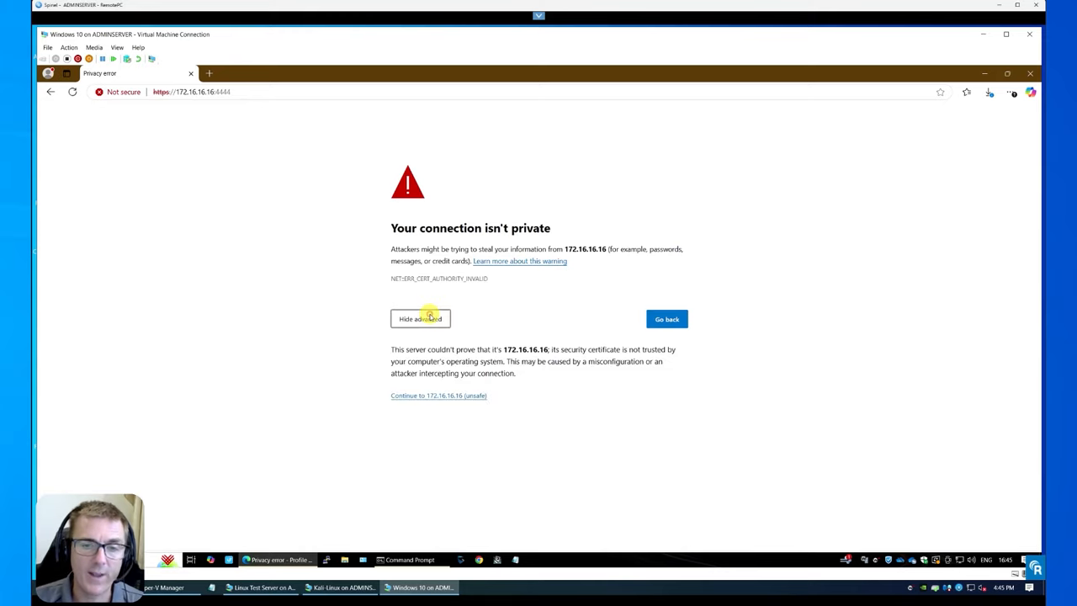
pyautogui.click(427, 395)
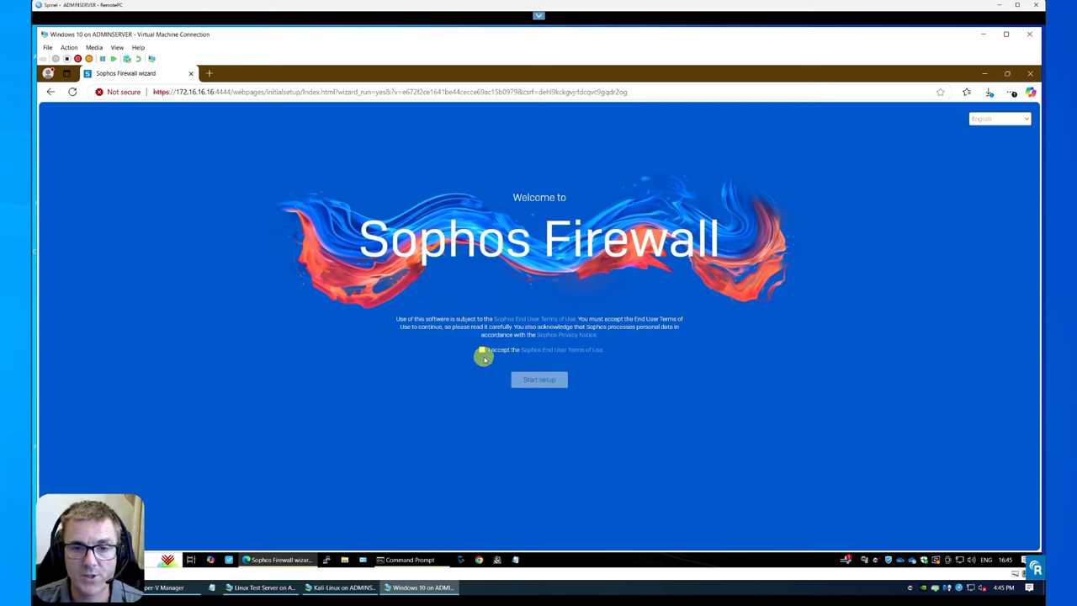
# Accept the terms of use, start setup, and enter the new admin password and its confirmation
pyautogui.click(482, 352)
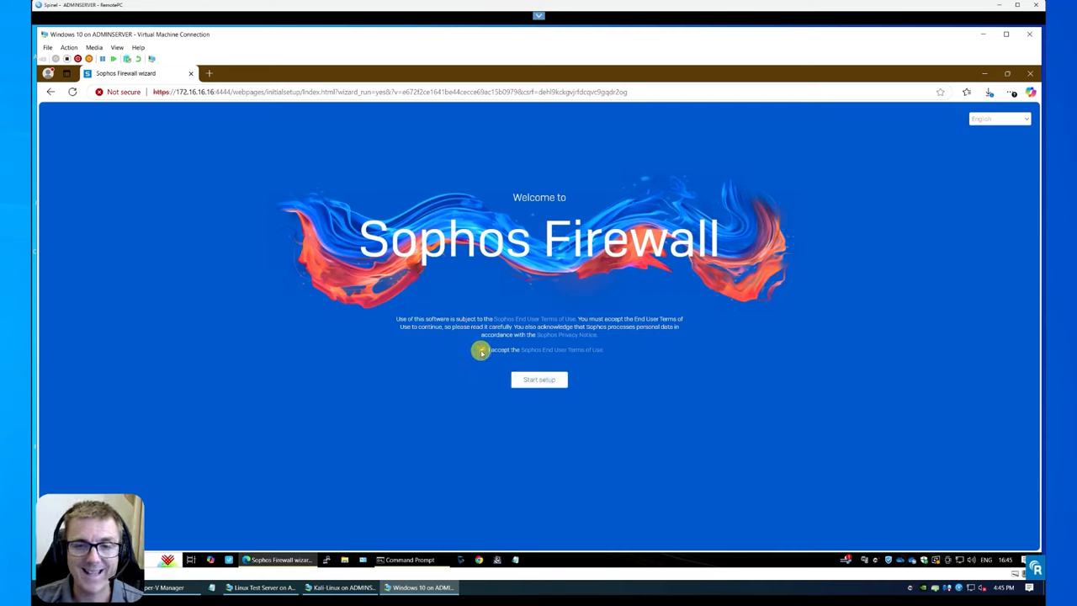
pyautogui.click(538, 380)
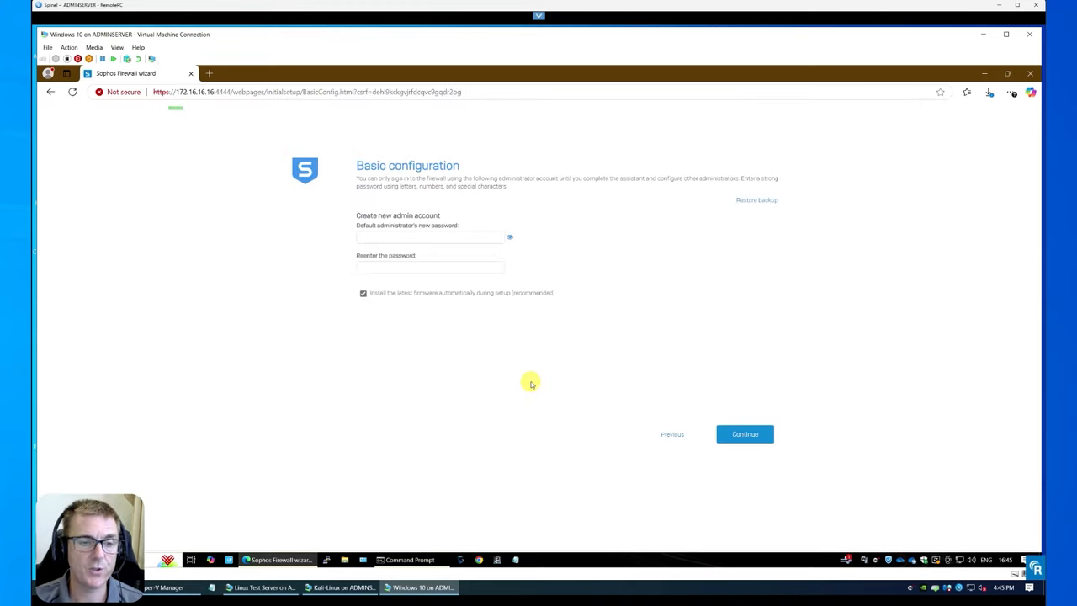
pyautogui.click(457, 240)
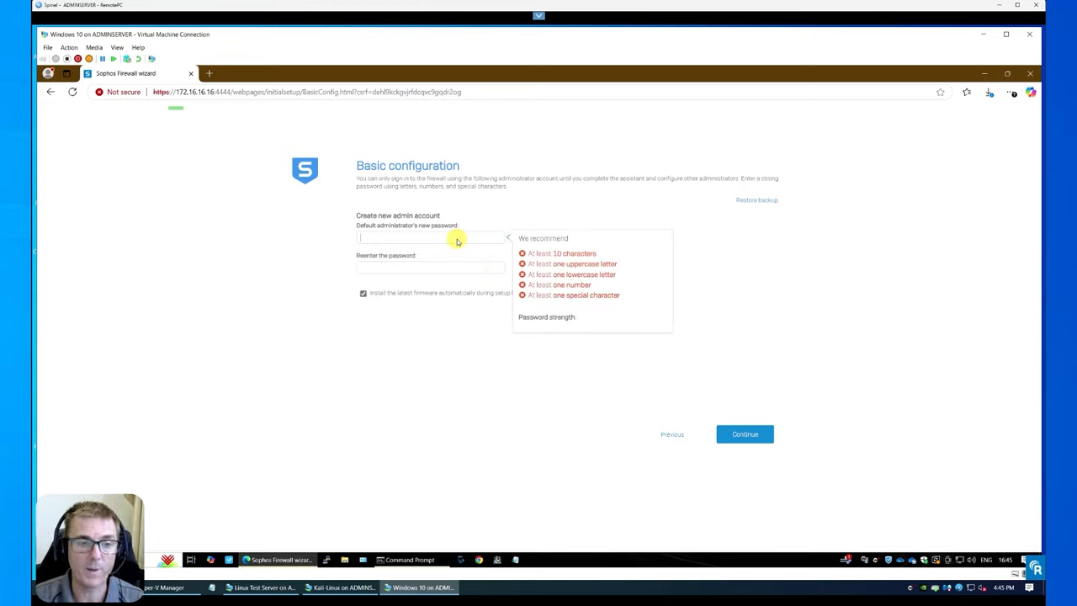
pyautogui.write('•••')
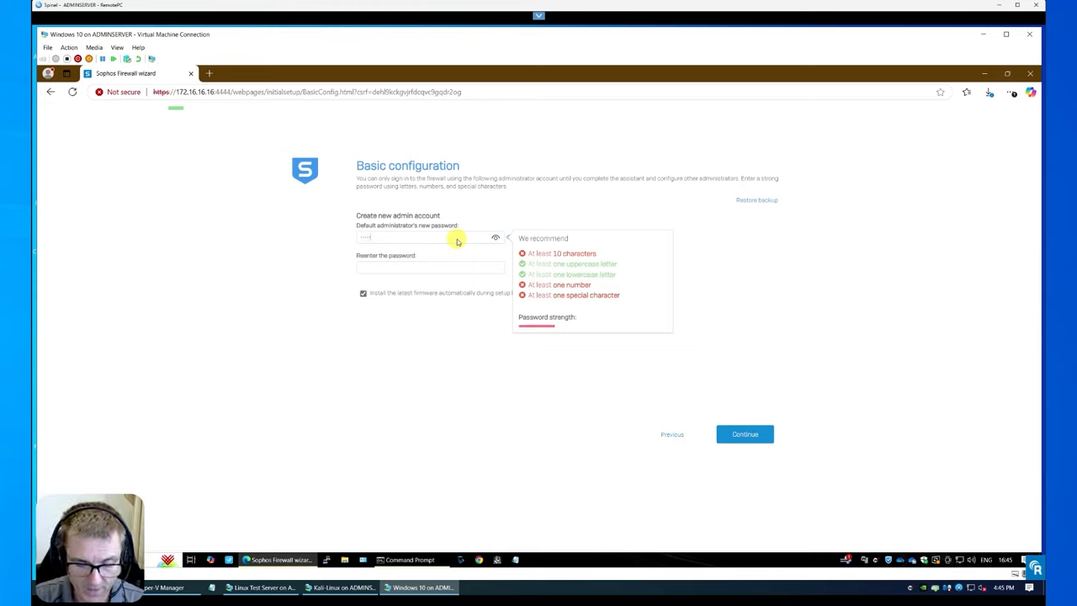
pyautogui.write('•••••')
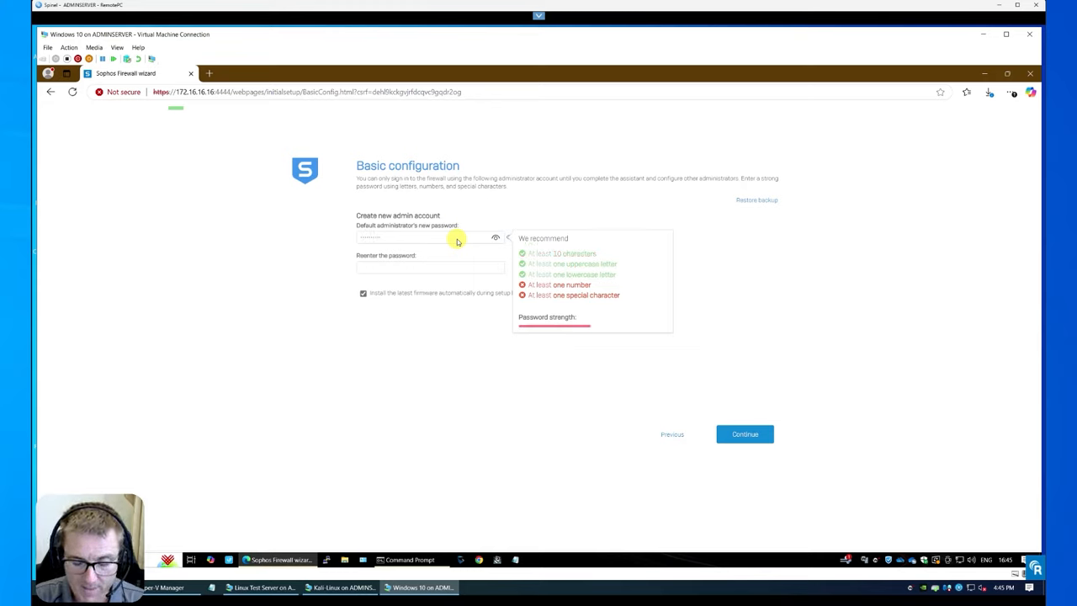
pyautogui.write('••')
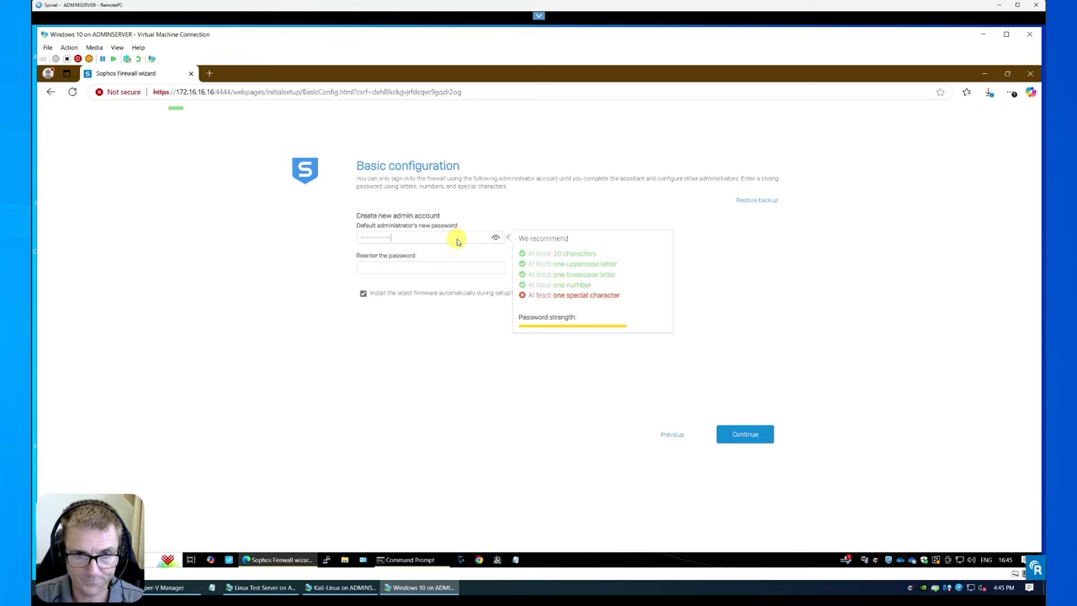
pyautogui.press('BackSpace')
pyautogui.press('BackSpace')
pyautogui.press('BackSpace')
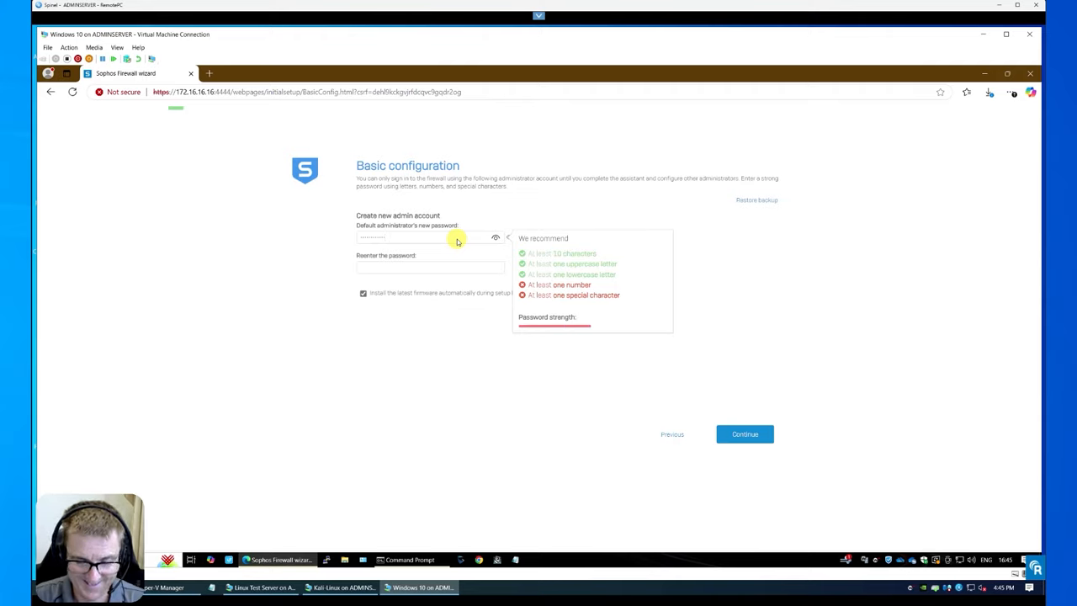
pyautogui.write('•••')
pyautogui.press('Tab')
pyautogui.write('•••••••')
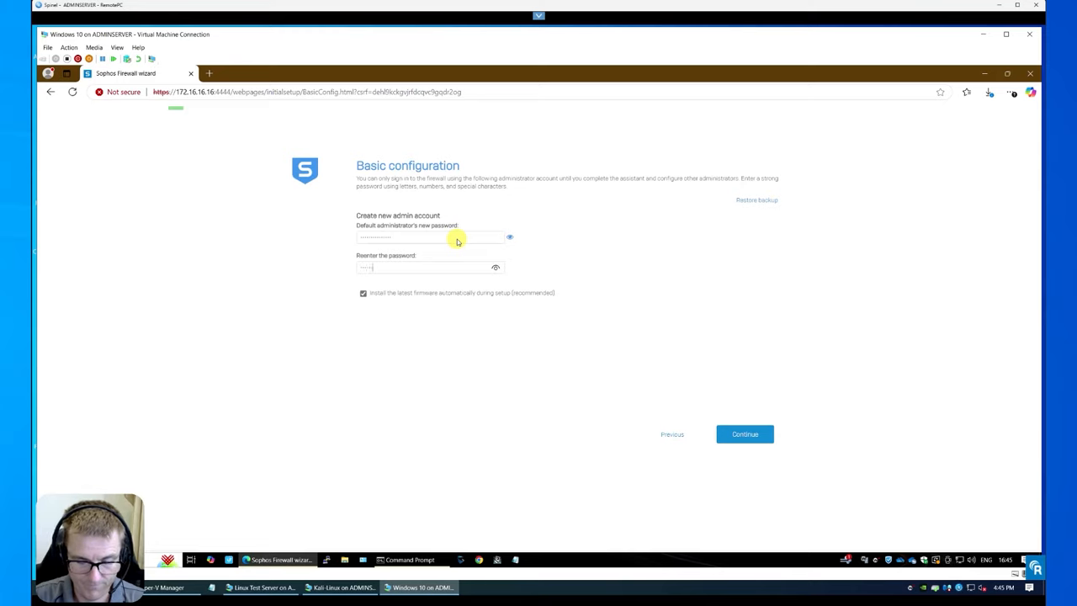
pyautogui.write('••')
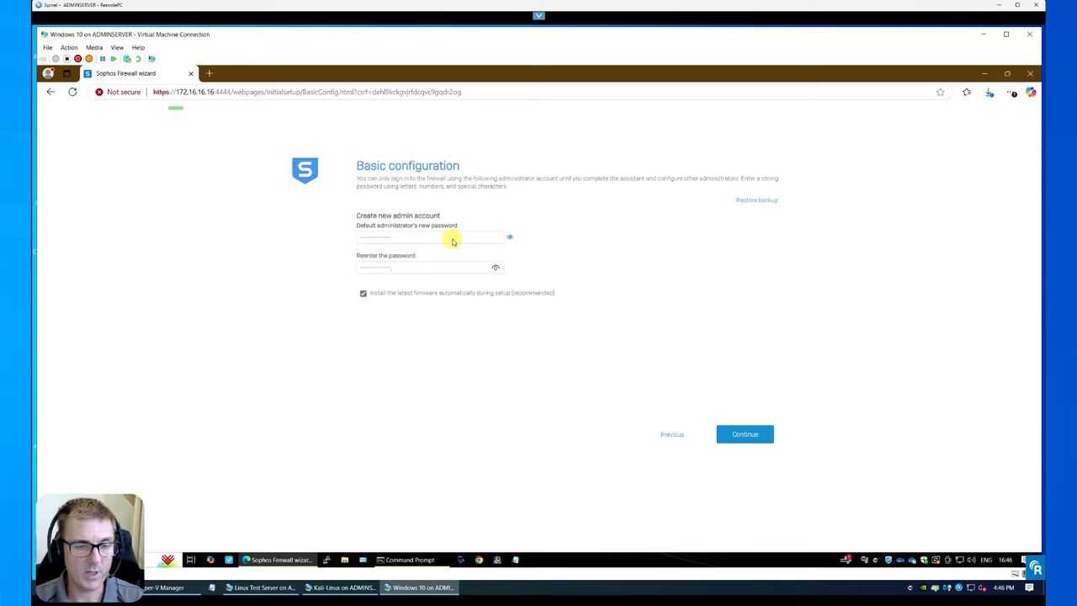
pyautogui.click(740, 435)
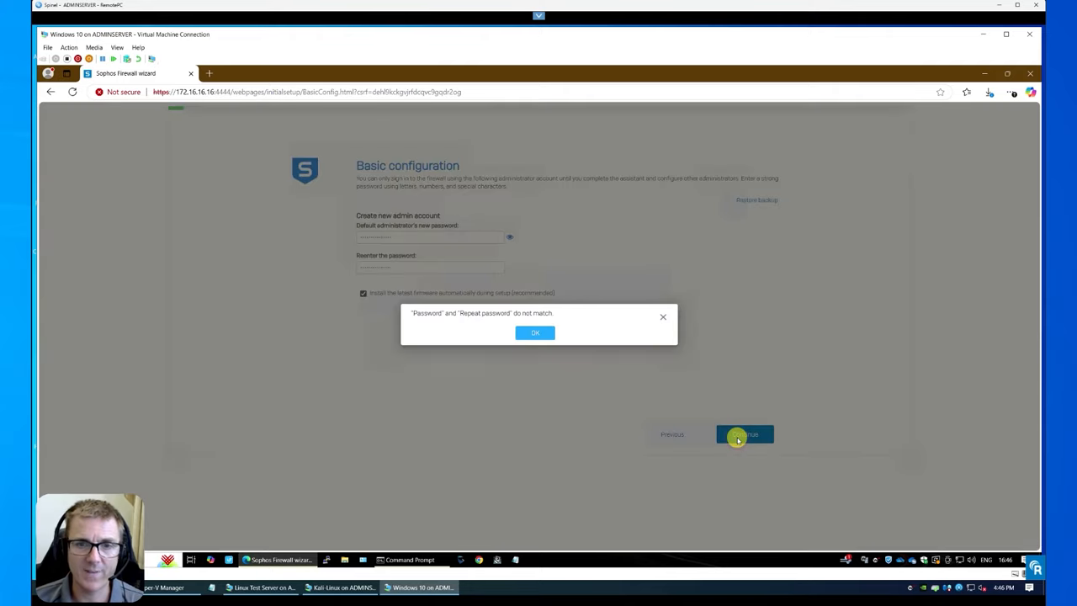
# After the mismatch warning, re-enter matching admin passwords and submit the basic configuration
pyautogui.click(533, 332)
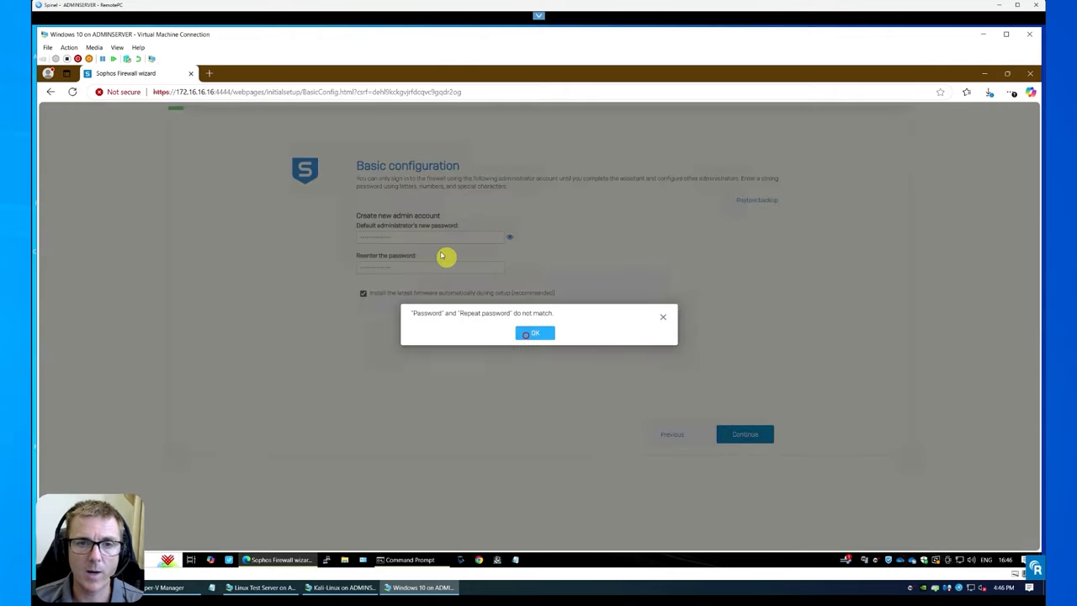
pyautogui.doubleClick(409, 237)
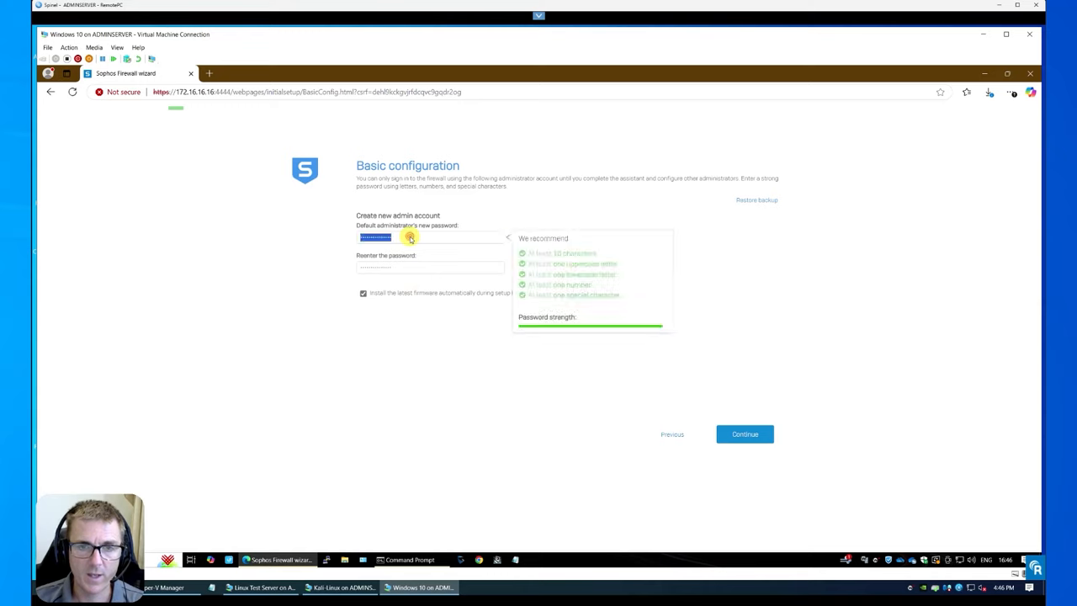
pyautogui.write('•••')
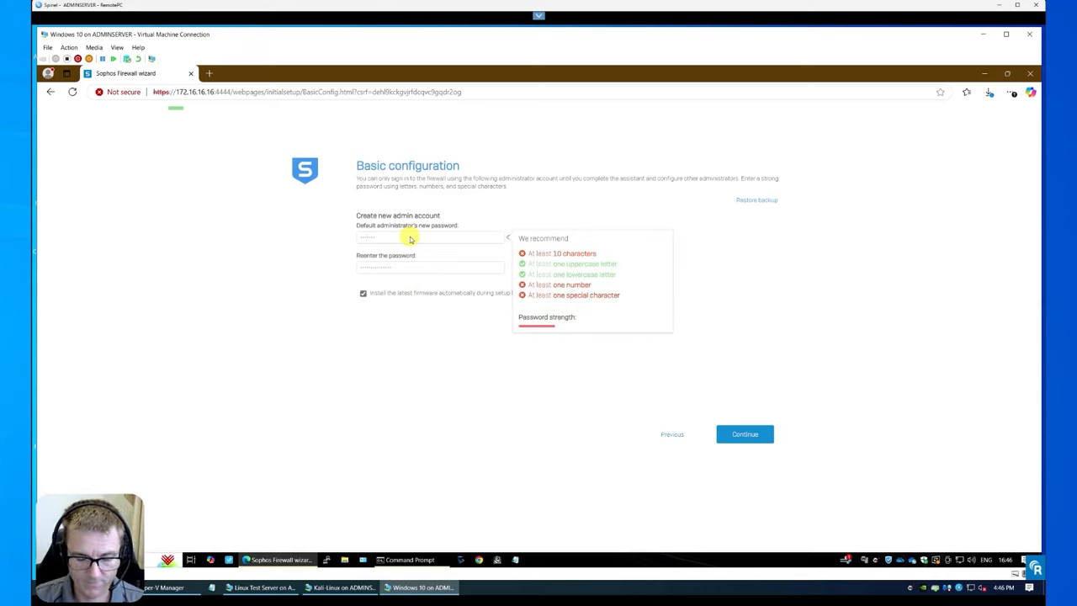
pyautogui.write('•••••')
pyautogui.press('Tab')
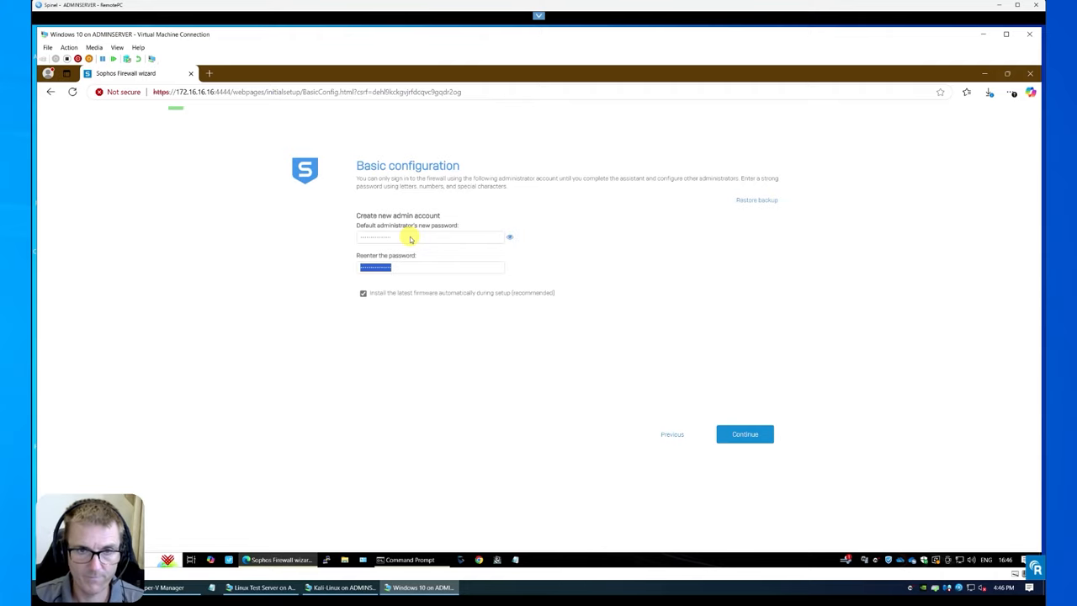
pyautogui.write('••')
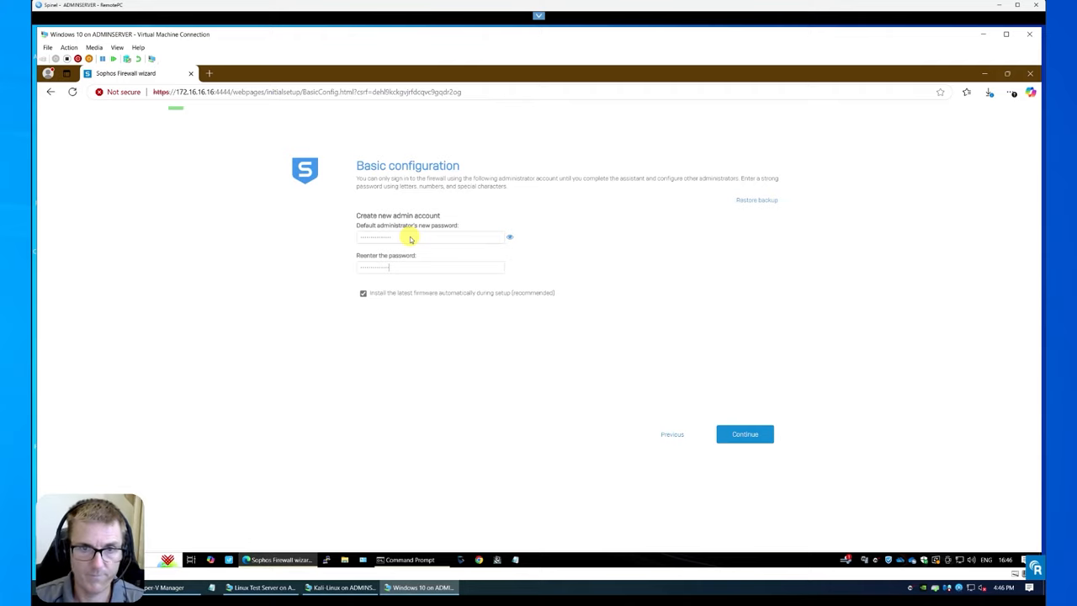
pyautogui.click(732, 435)
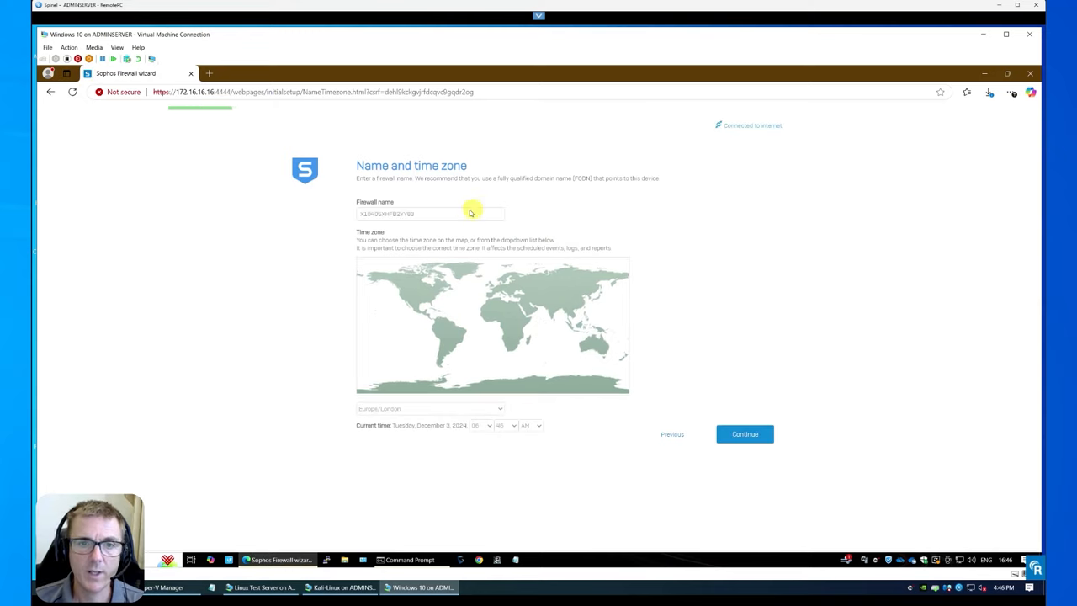
# Name the firewall 'Spinel xgs 108', set the time zone to Australia/Brisbane, and submit
pyautogui.moveTo(457, 213); pyautogui.dragTo(359, 214)
pyautogui.write('Spinel')
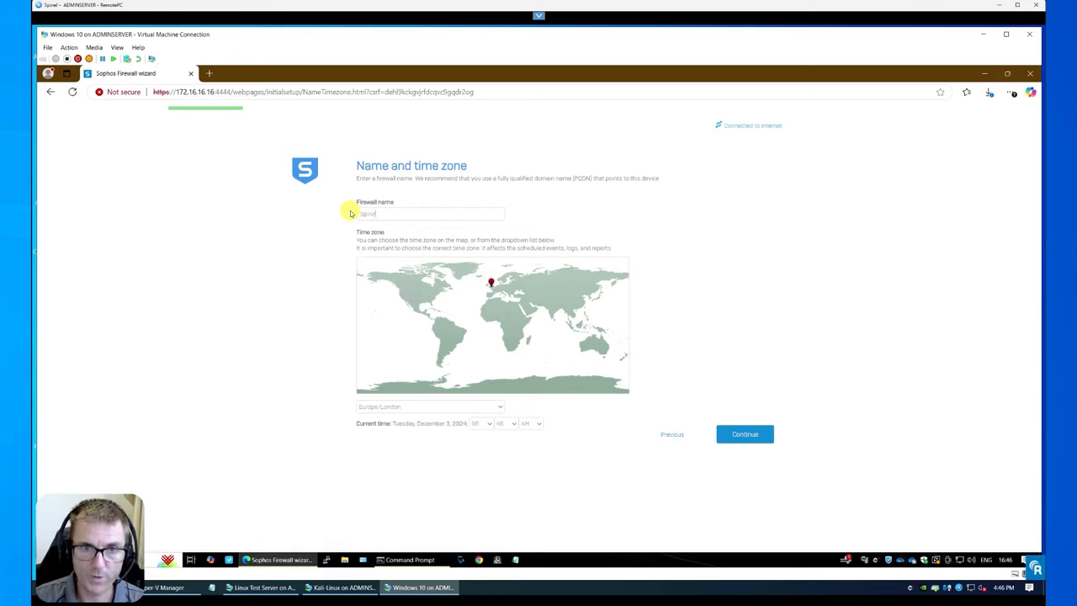
pyautogui.write(' xgs 108')
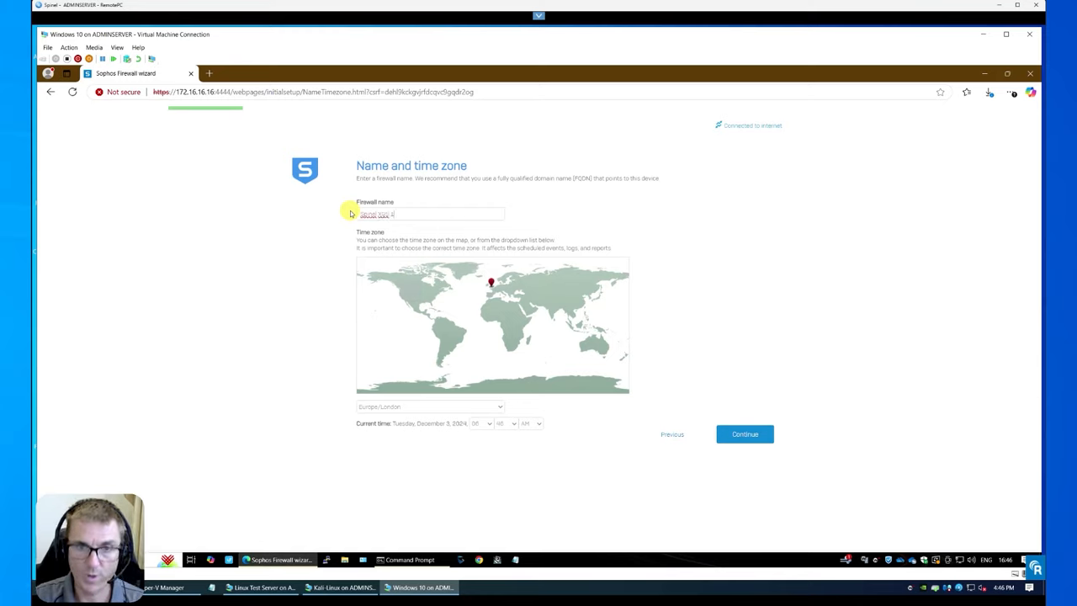
pyautogui.click(454, 408)
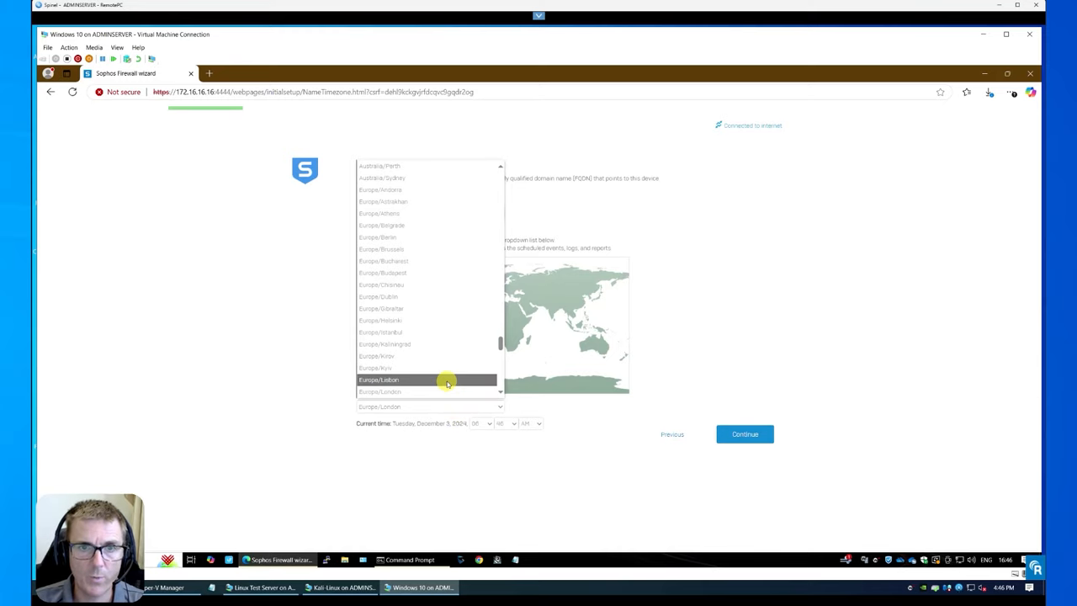
pyautogui.scroll(1, 444, 222)
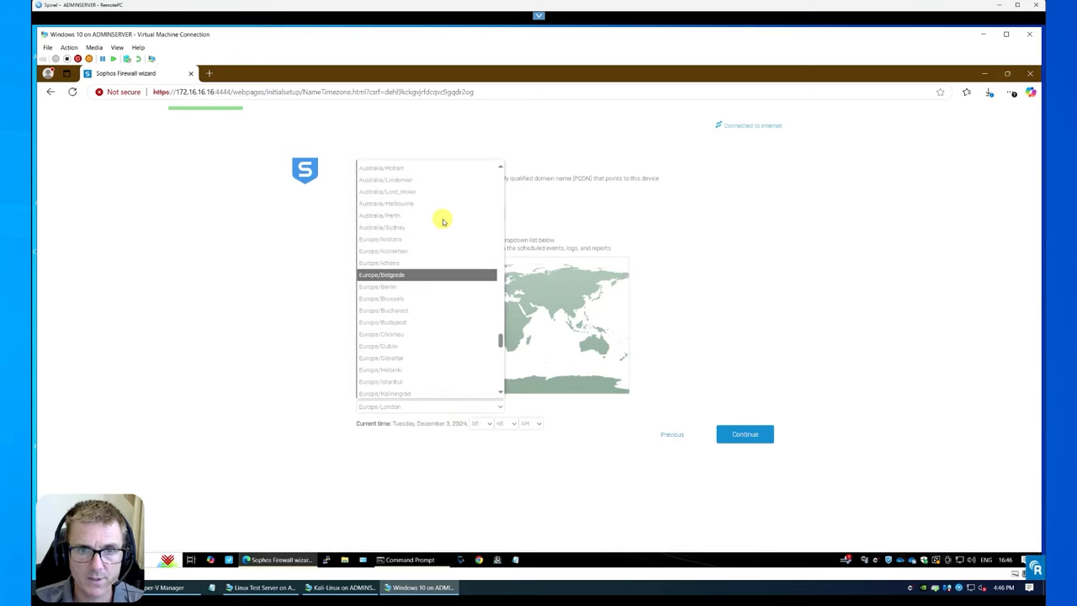
pyautogui.scroll(2, 443, 220)
pyautogui.click(413, 173)
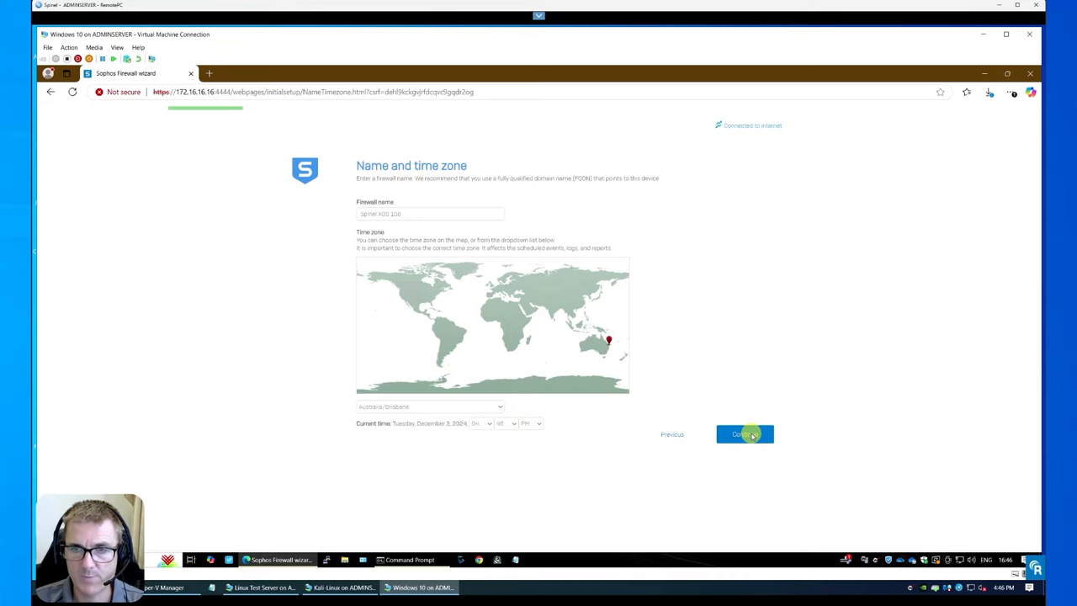
pyautogui.click(752, 435)
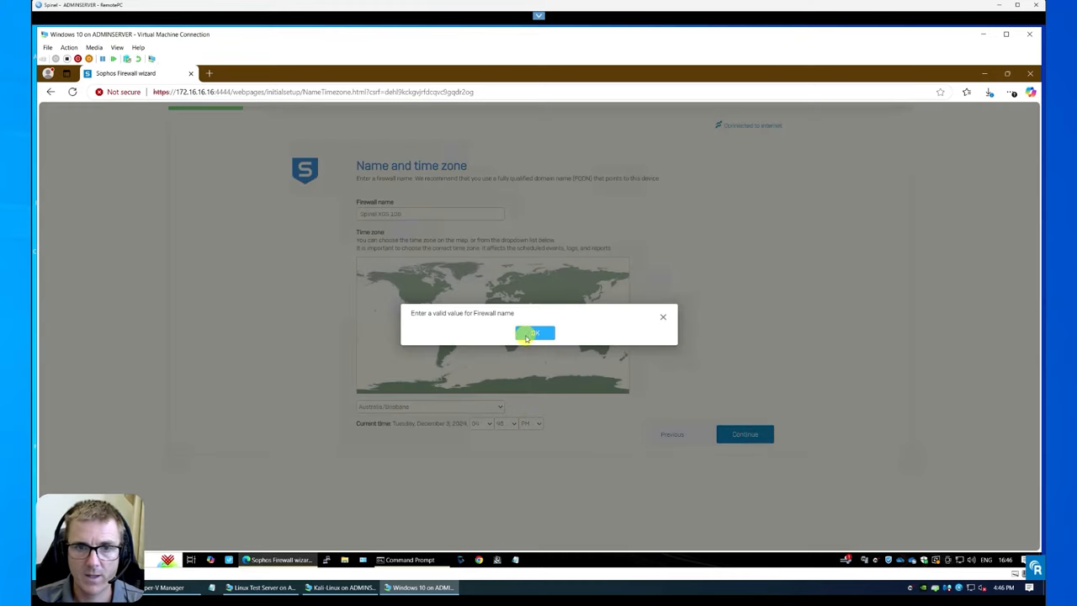
# Dismiss the invalid-name warning, enter 'Spinel XGS 108' as the firewall name, and continue
pyautogui.click(534, 334)
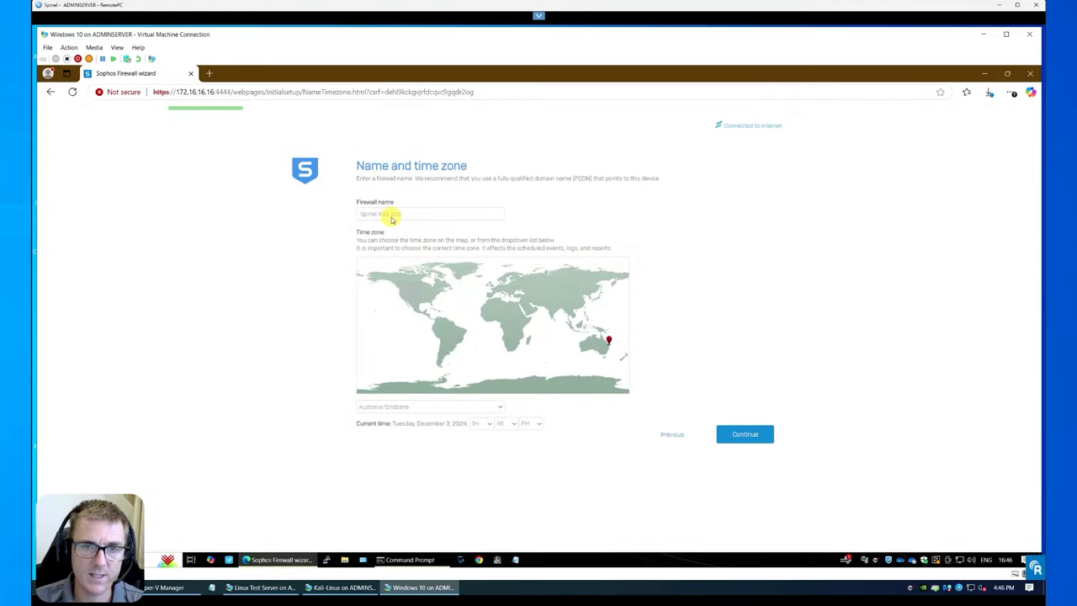
pyautogui.click(391, 216)
pyautogui.write('Spinel XGS 108')
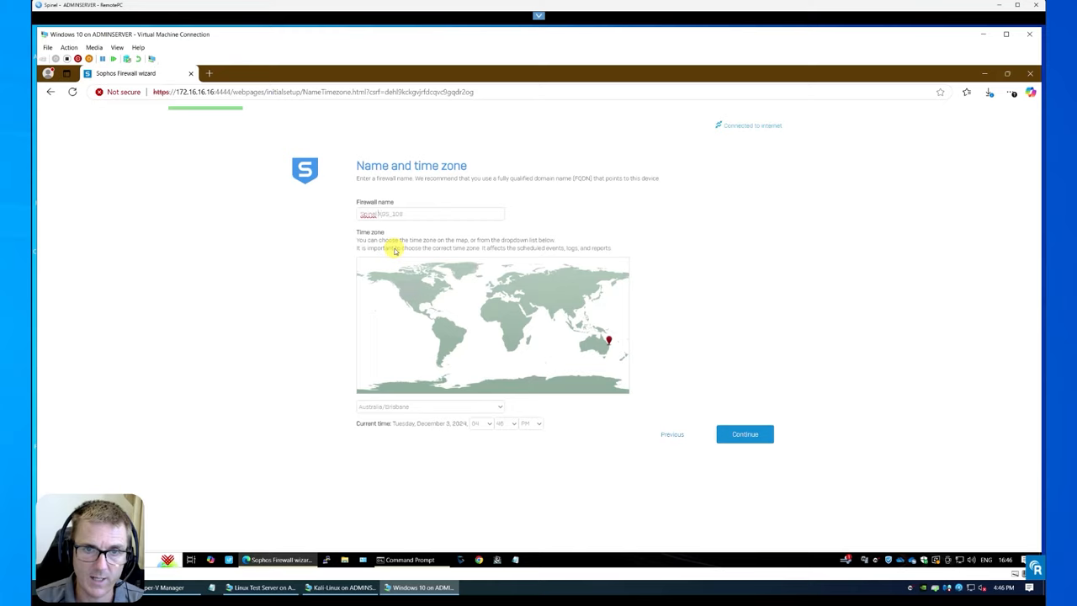
pyautogui.click(739, 436)
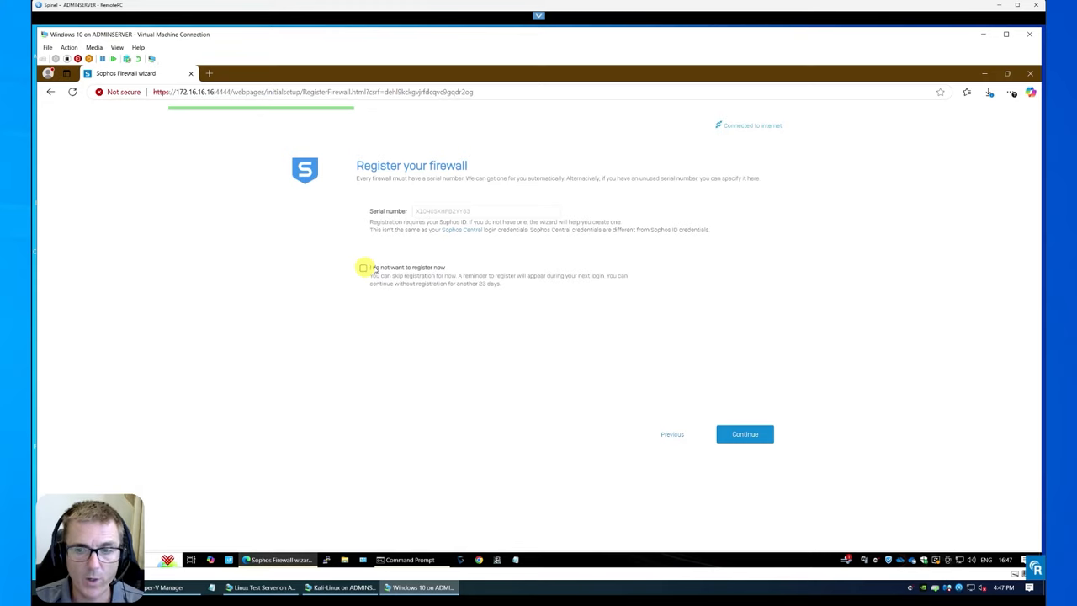
# Continue past the Register your firewall step with its pre-filled serial number
pyautogui.click(745, 429)
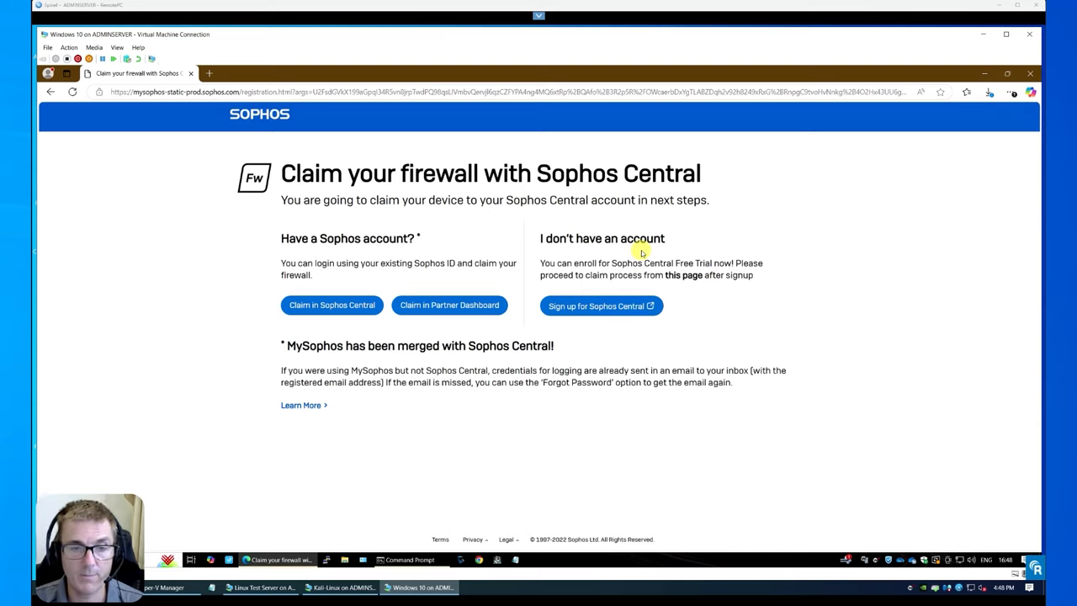
# Choose to claim via Sophos Central and submit the saved Sophos ID e-mail address
pyautogui.click(348, 308)
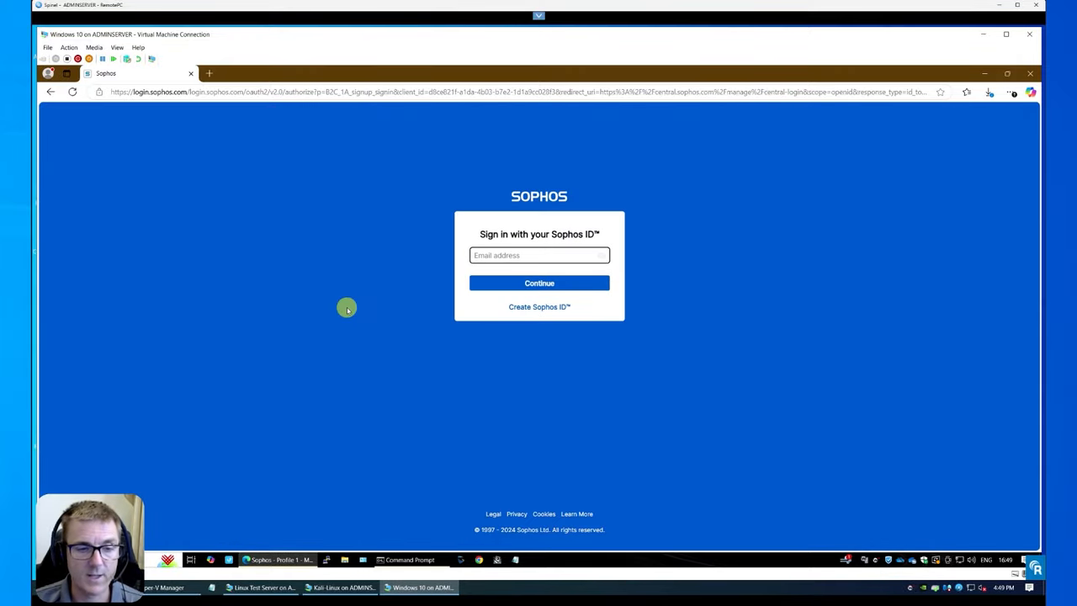
pyautogui.click(512, 256)
pyautogui.hotkey('ctrl', 'v')
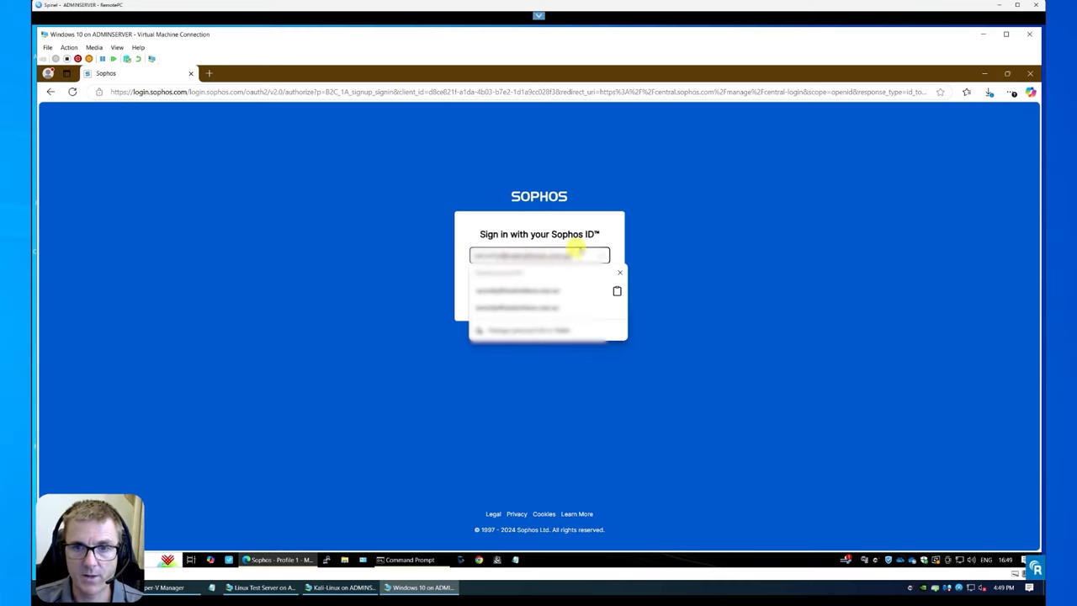
pyautogui.click(597, 218)
pyautogui.click(539, 284)
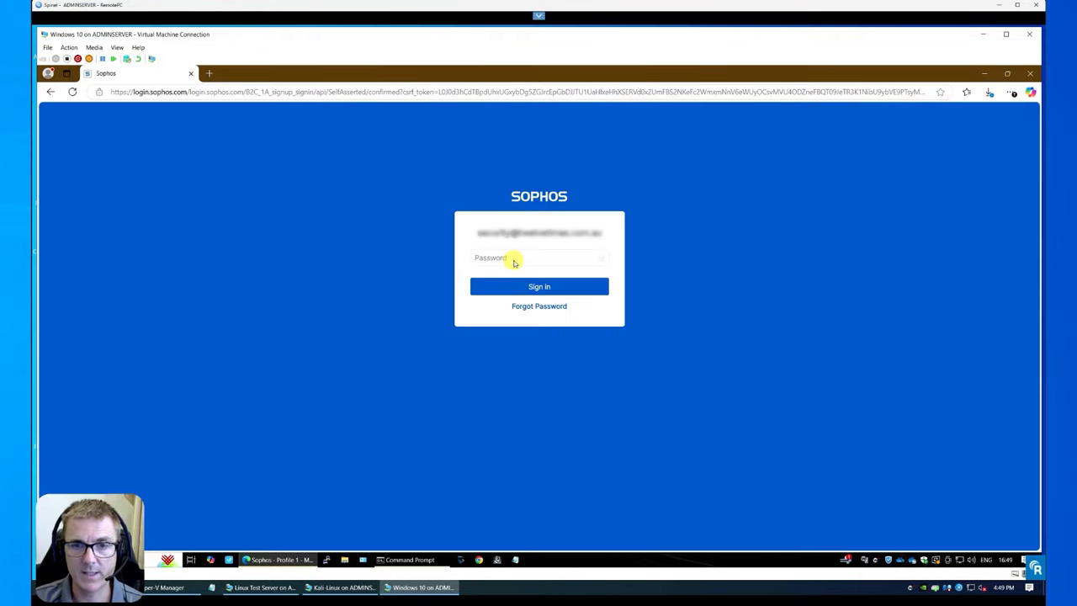
# Sign in with the account password and submit the emailed verification code
pyautogui.click(513, 260)
pyautogui.hotkey('ctrl', 'v')
pyautogui.click(515, 286)
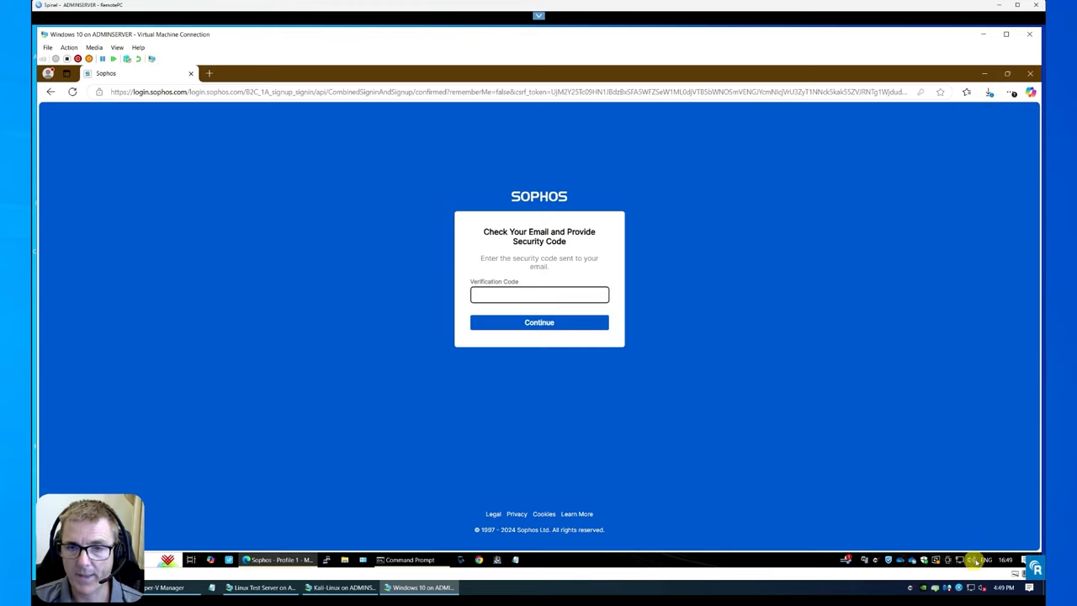
pyautogui.hotkey('ctrl', 'v')
pyautogui.click(523, 324)
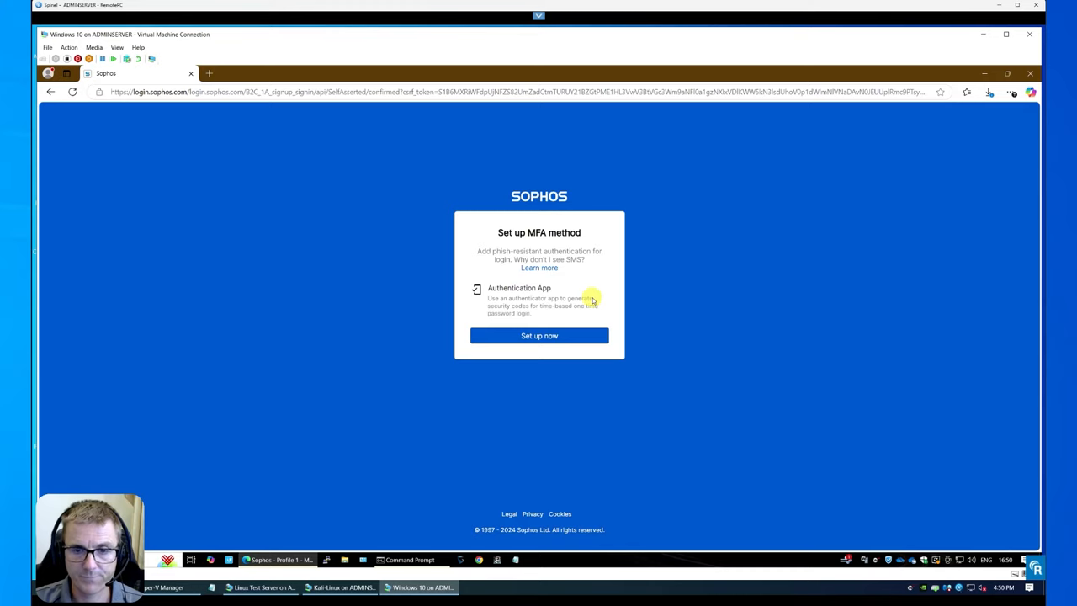
# Enrol an authenticator app by entering its six-digit security code, then continue
pyautogui.click(539, 338)
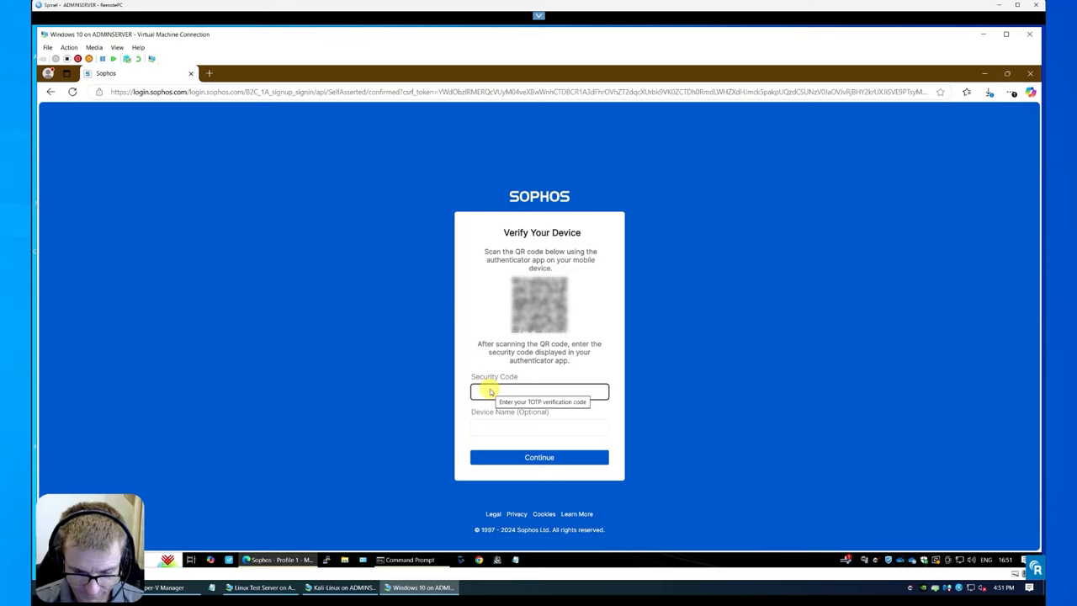
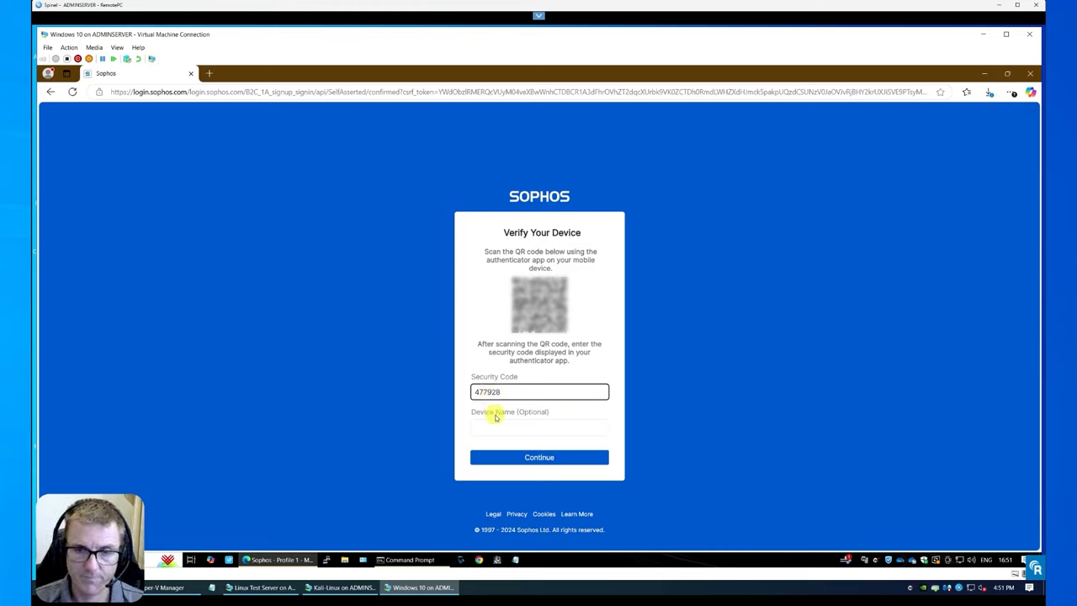
pyautogui.click(505, 458)
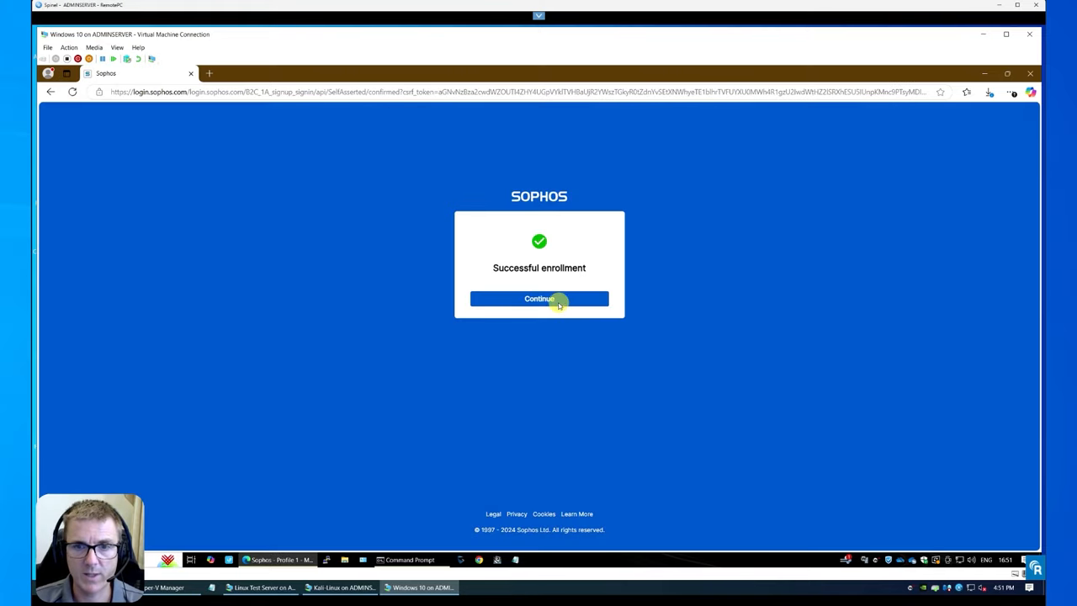
pyautogui.click(557, 303)
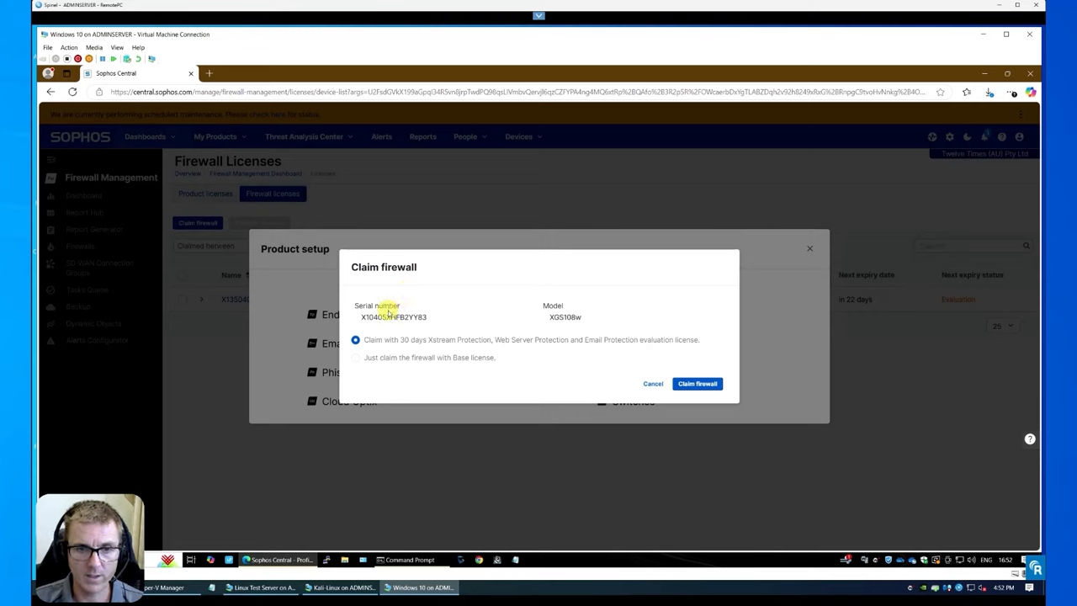
# Claim the XGS108w with the 30-day Xstream Protection evaluation and return to the setup wizard
pyautogui.click(698, 384)
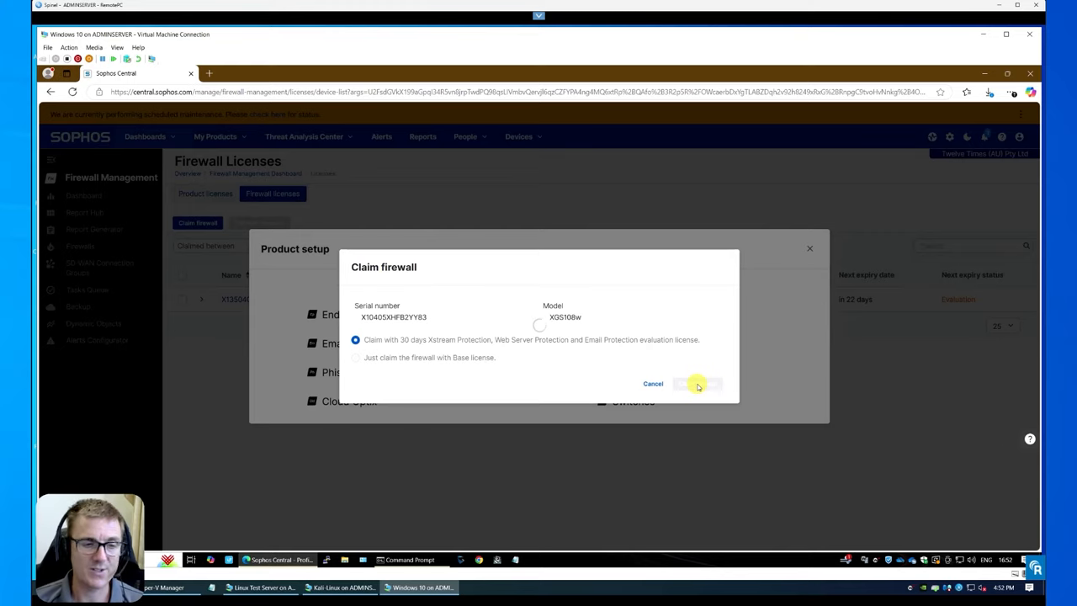
pyautogui.click(697, 385)
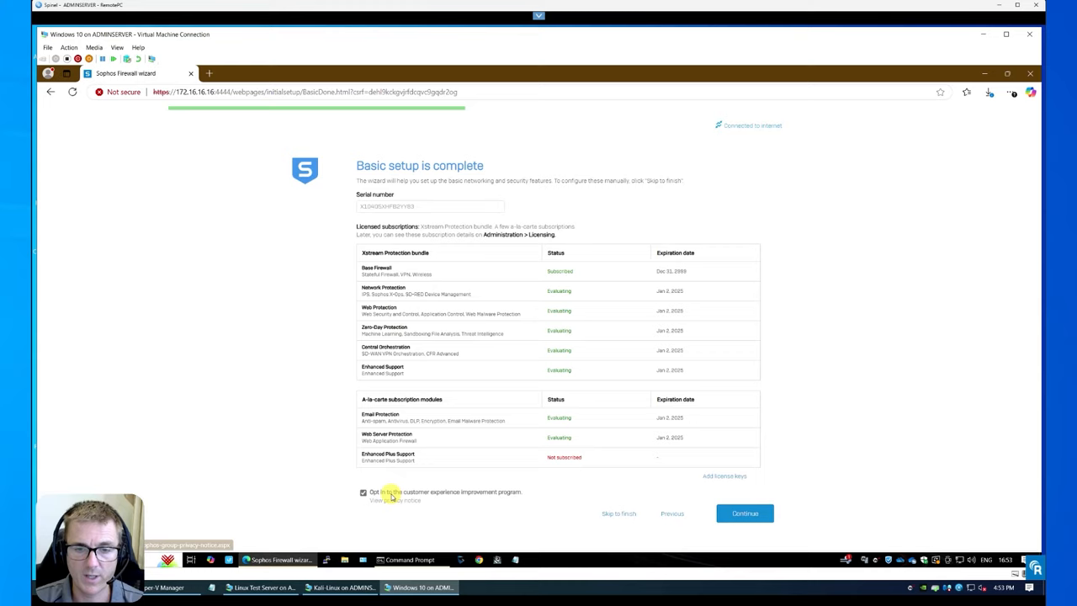
# Untick the customer experience improvement program opt-in and continue from the setup summary
pyautogui.click(363, 492)
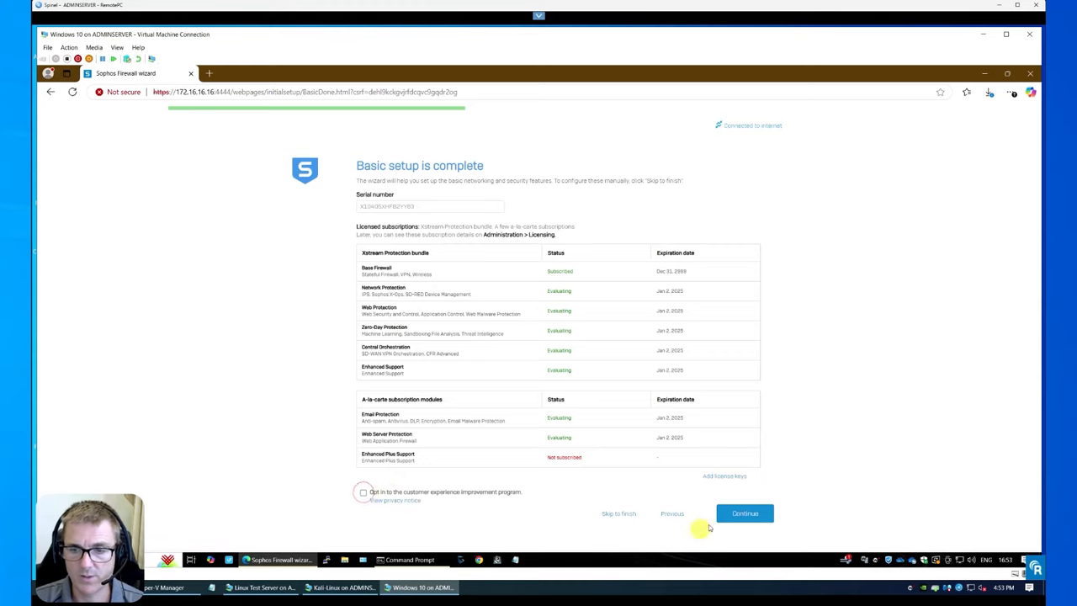
pyautogui.click(745, 514)
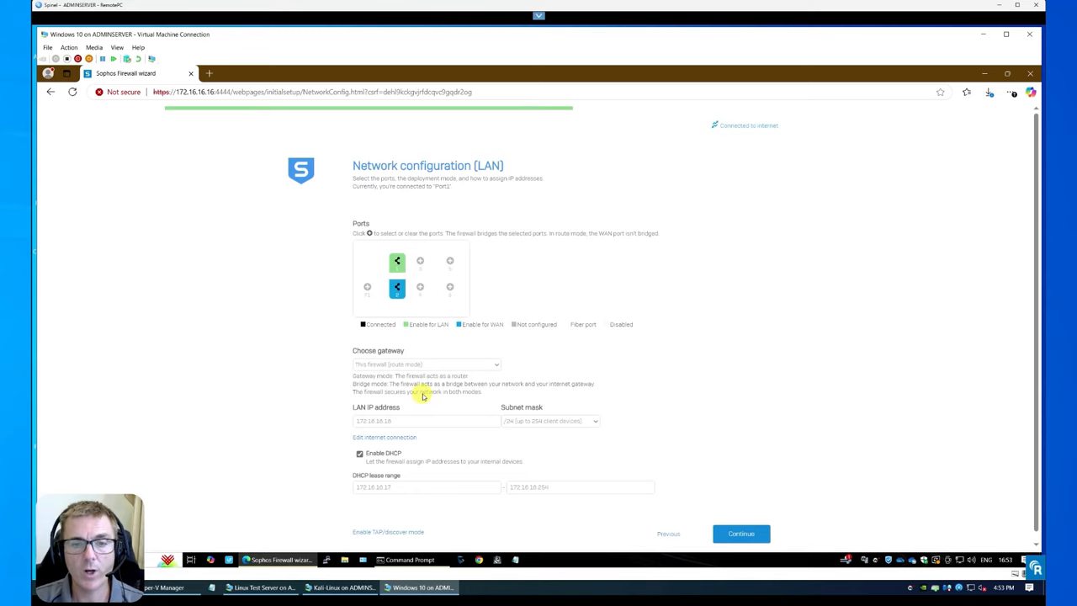
# Accept the default LAN IP 172.16.16.16/24 with DHCP enabled and continue
pyautogui.scroll(-1, 412, 411)
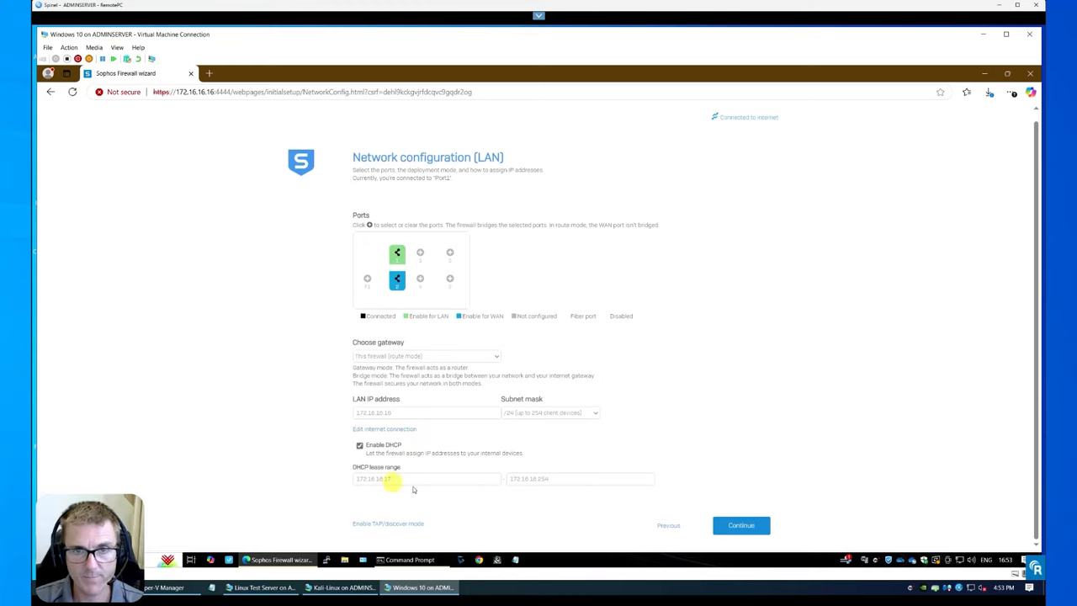
pyautogui.click(730, 527)
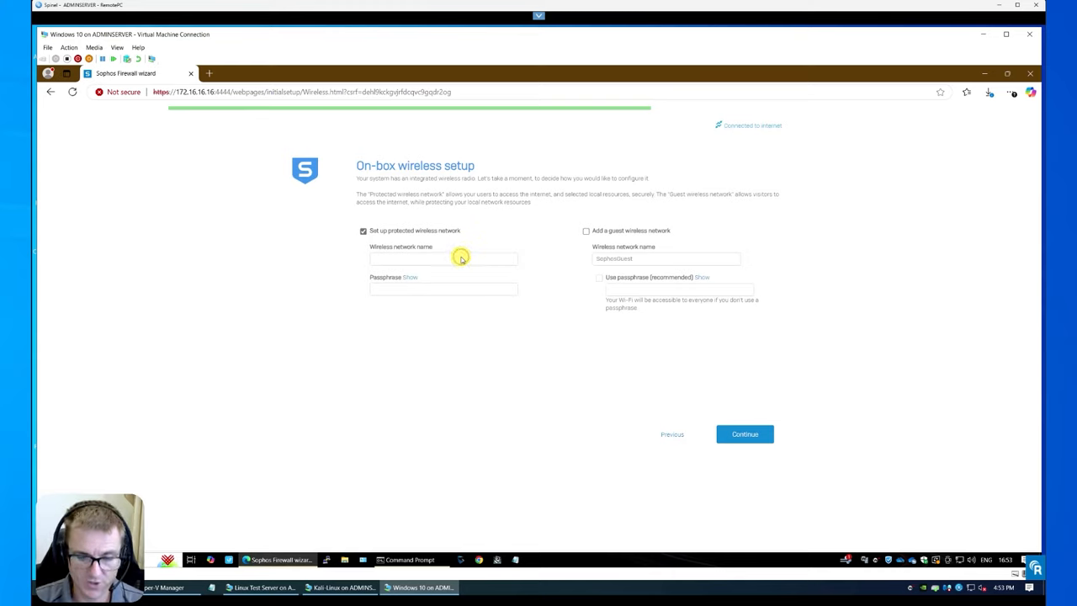
# Name the wireless network Spinel, set its passphrase, and continue to network protection
pyautogui.click(461, 259)
pyautogui.write('Spir')
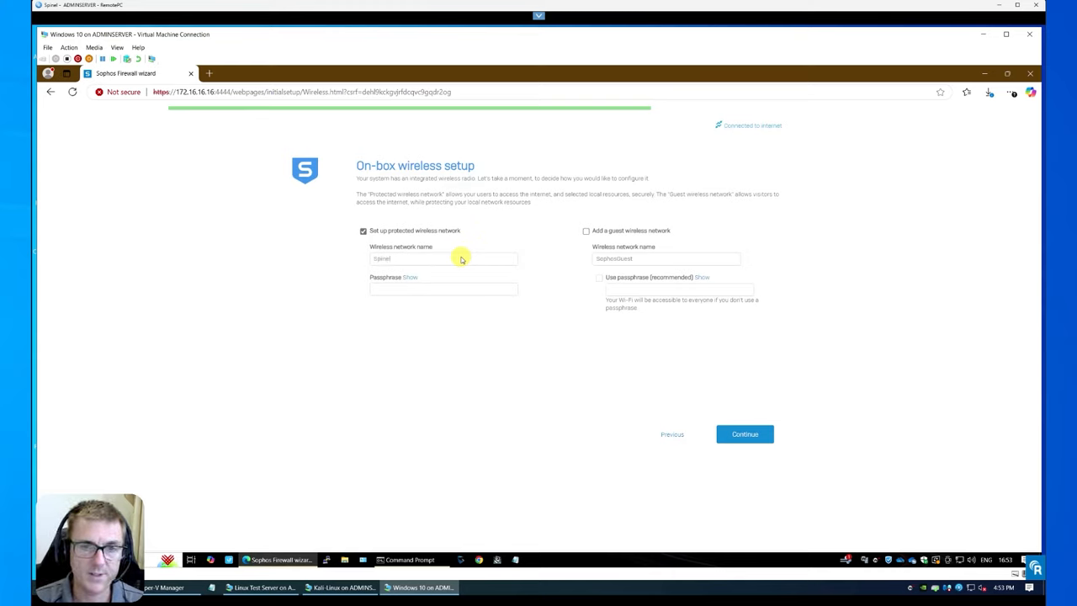
pyautogui.click(411, 292)
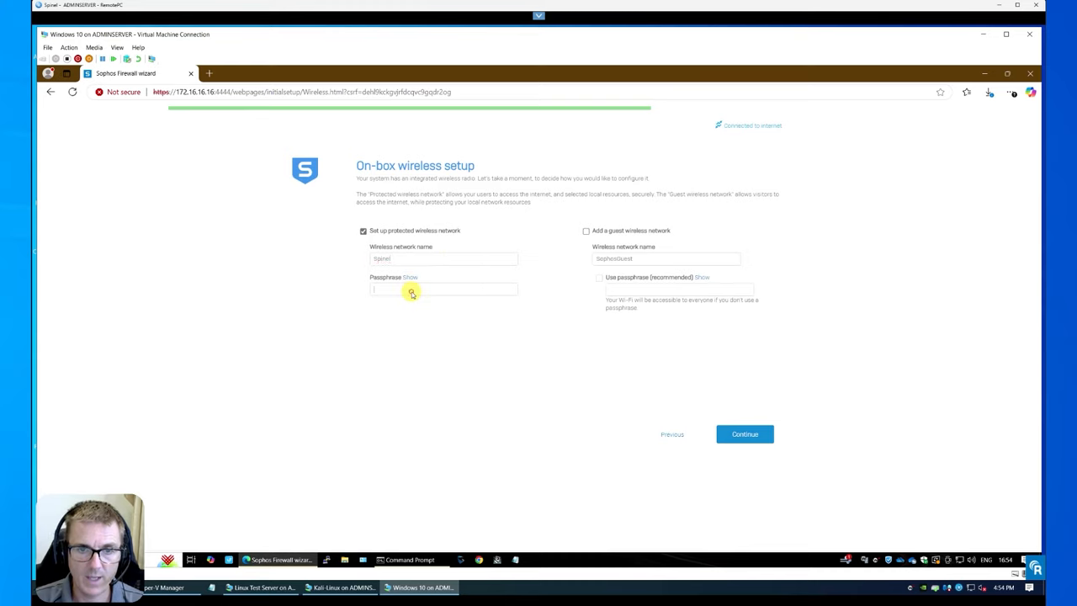
pyautogui.write('s')
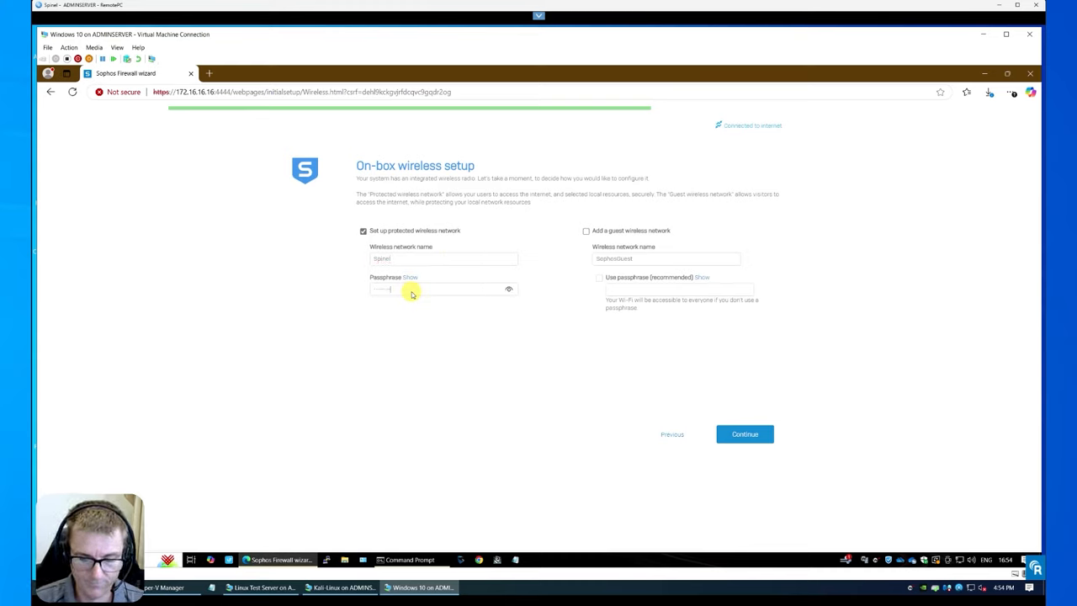
pyautogui.write('**')
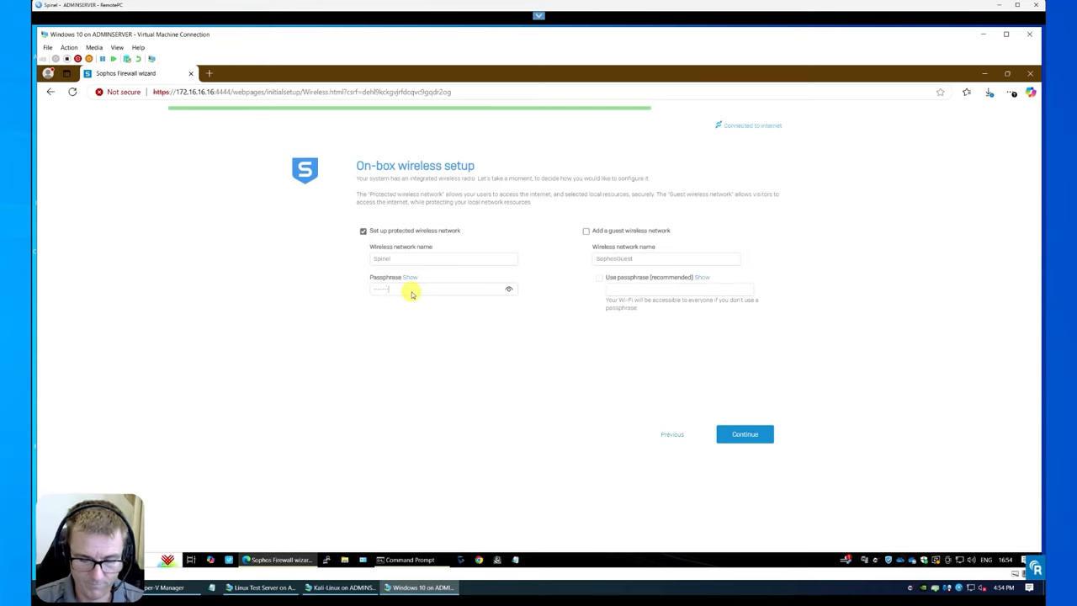
pyautogui.write('*')
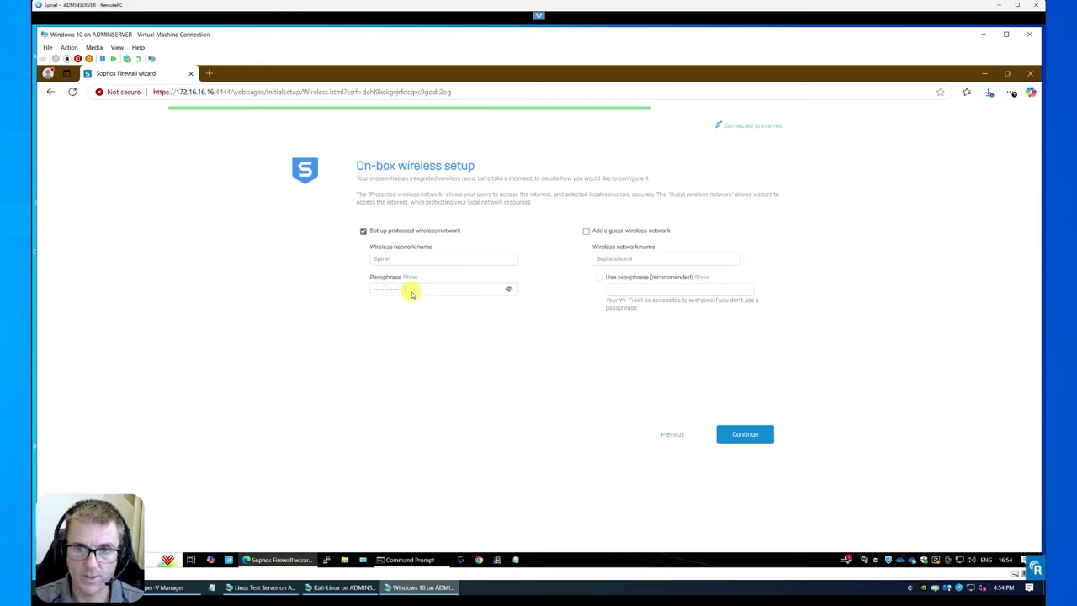
pyautogui.click(745, 434)
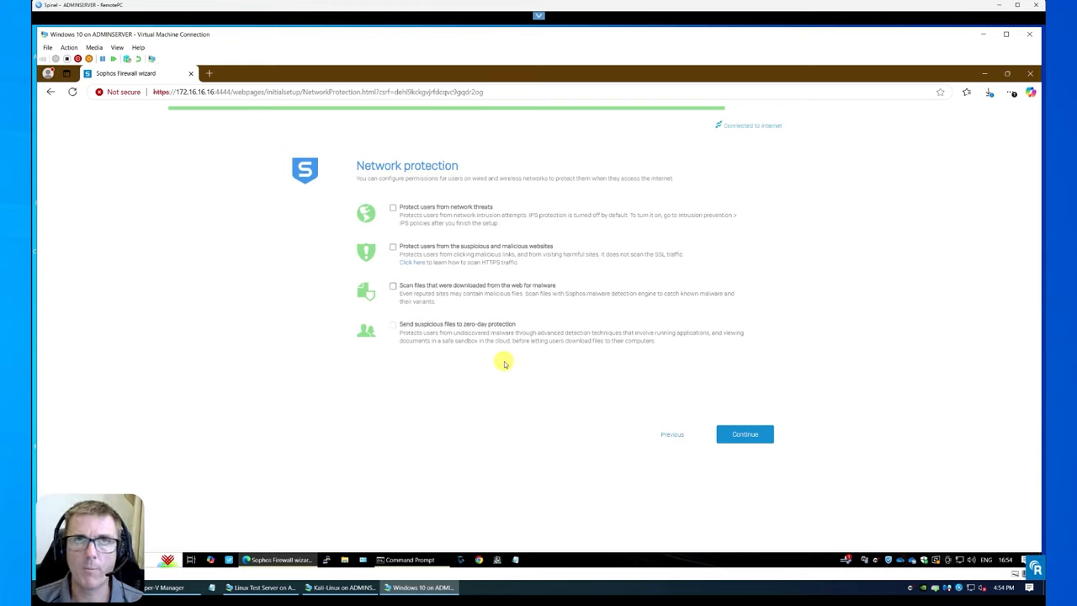
# Leave network protection unchecked, turn off weekly configuration backups, and fill the recipient from a saved address
pyautogui.click(739, 435)
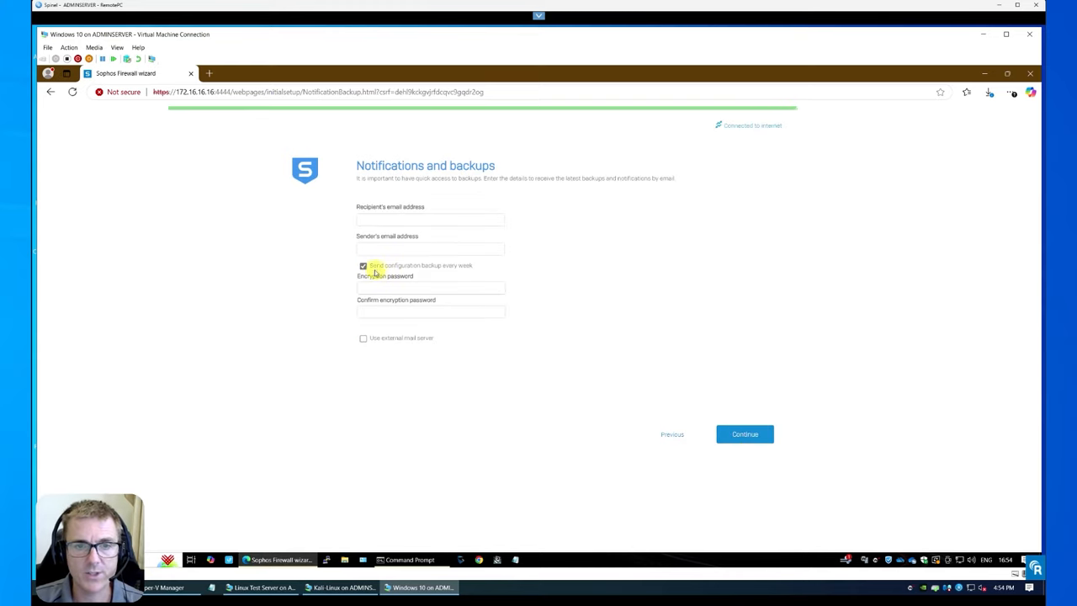
pyautogui.click(363, 267)
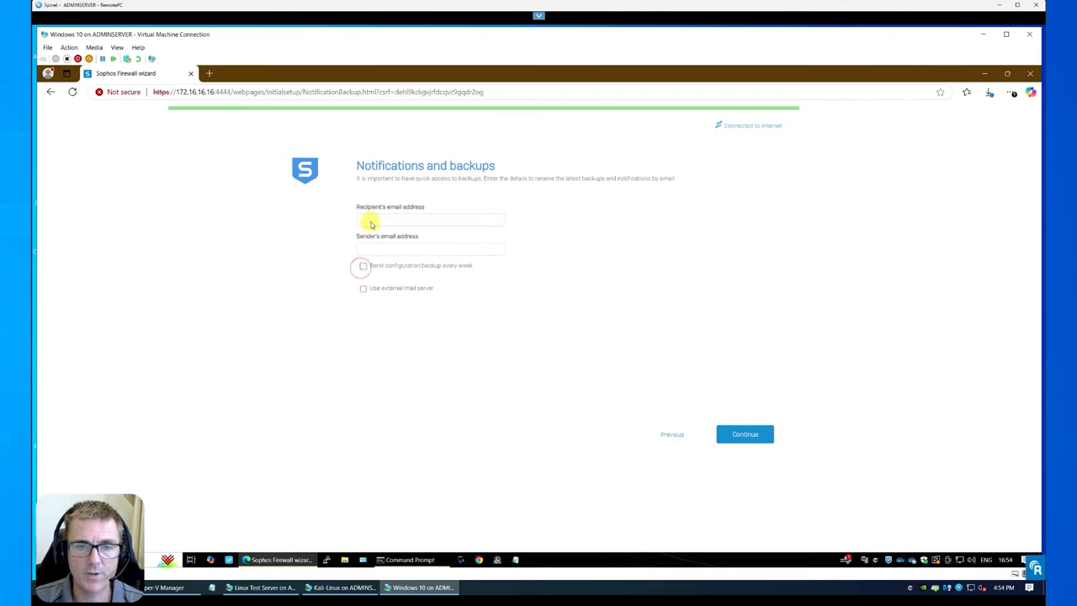
pyautogui.click(369, 221)
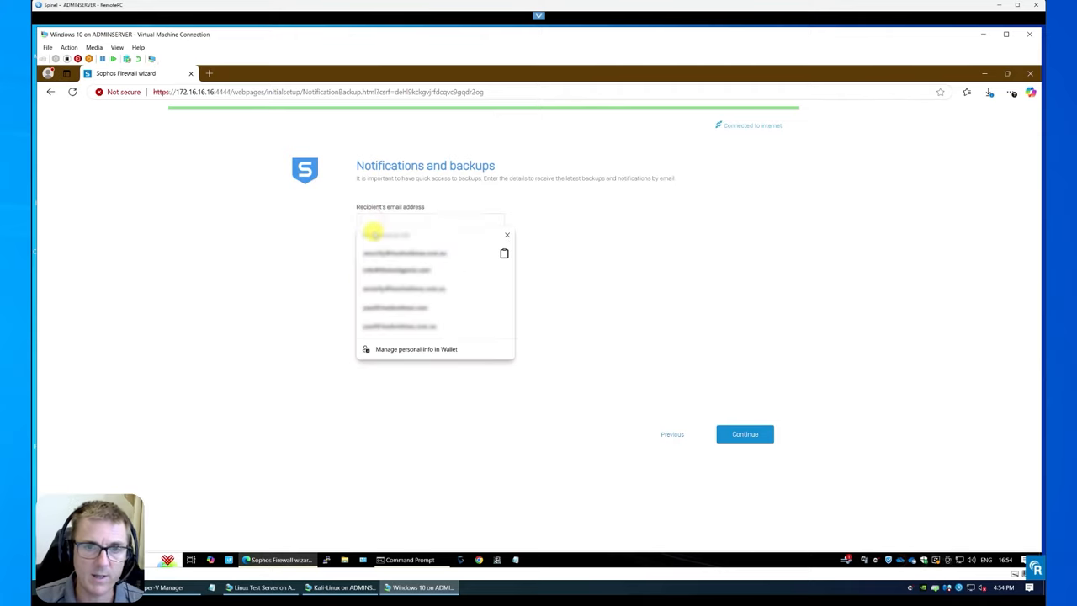
pyautogui.click(387, 270)
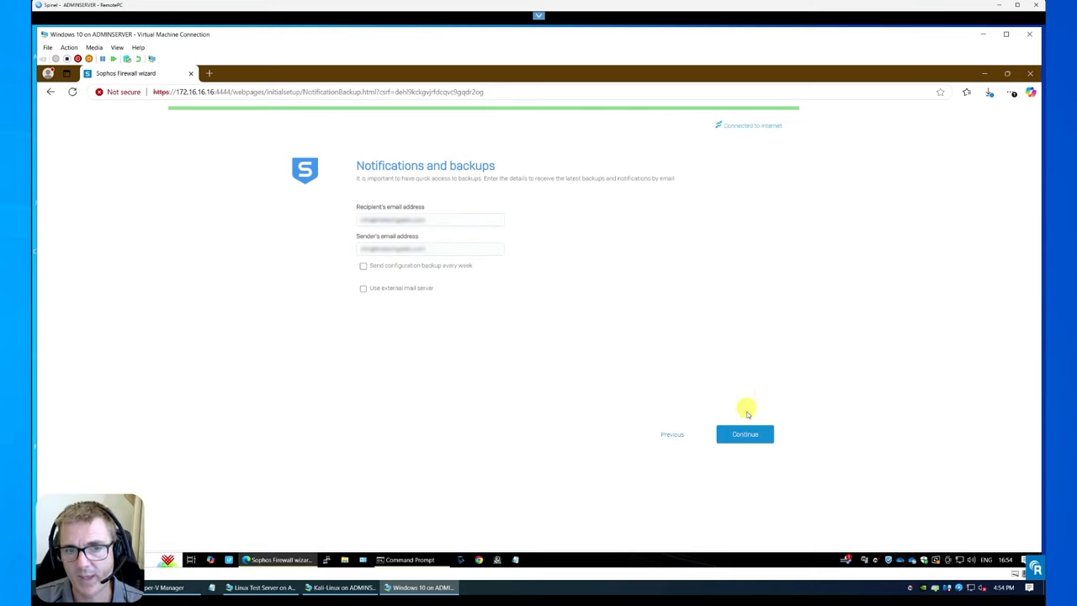
pyautogui.click(746, 436)
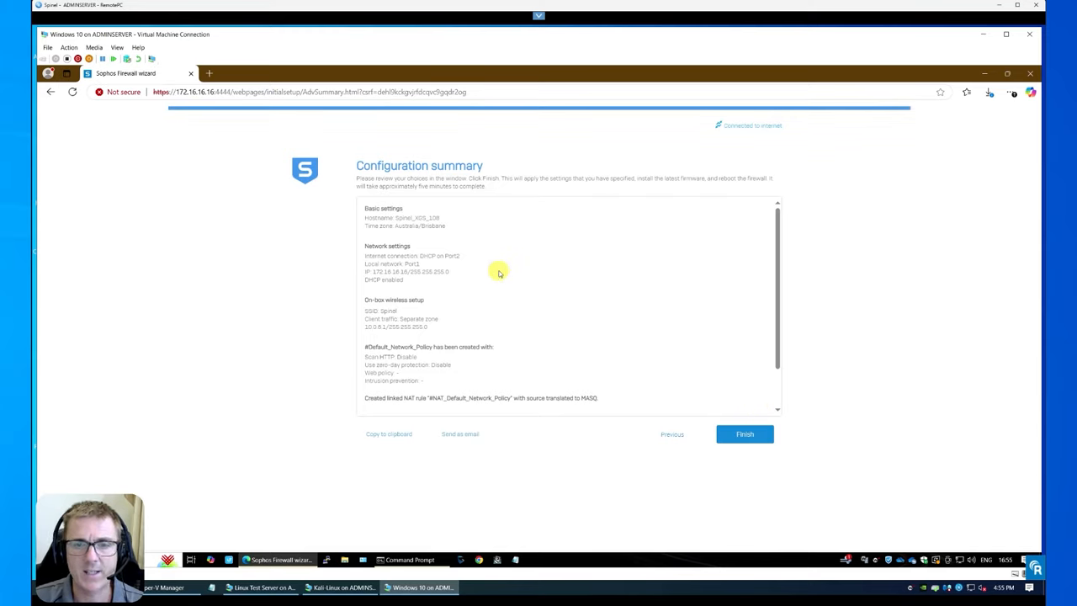
# Finish the wizard from the Configuration summary page to apply all settings
pyautogui.click(749, 436)
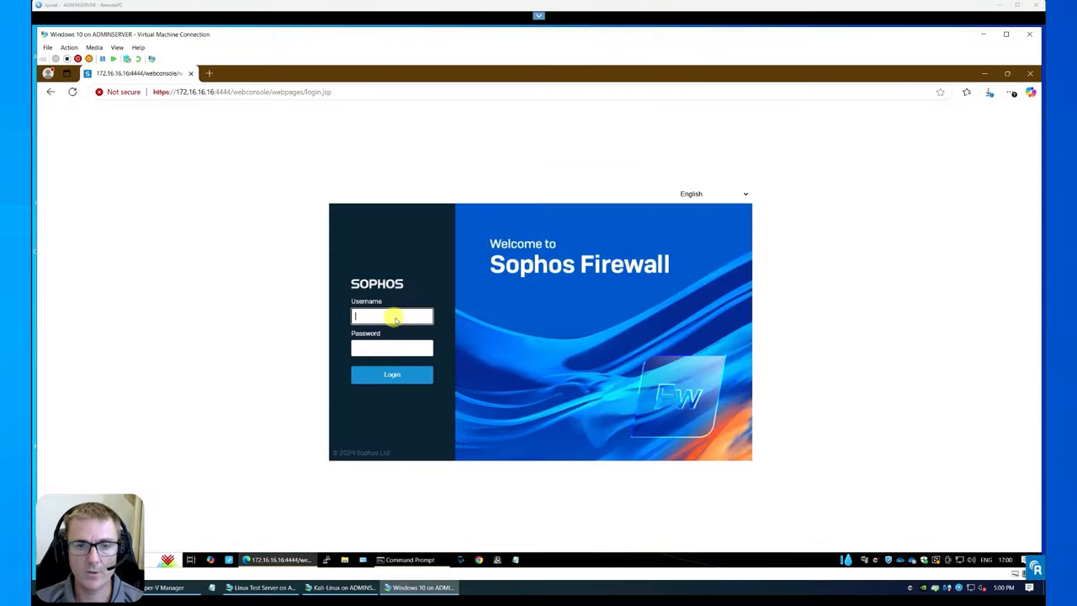
# Log in to the web admin console with username admin and the administrator password
pyautogui.click(395, 319)
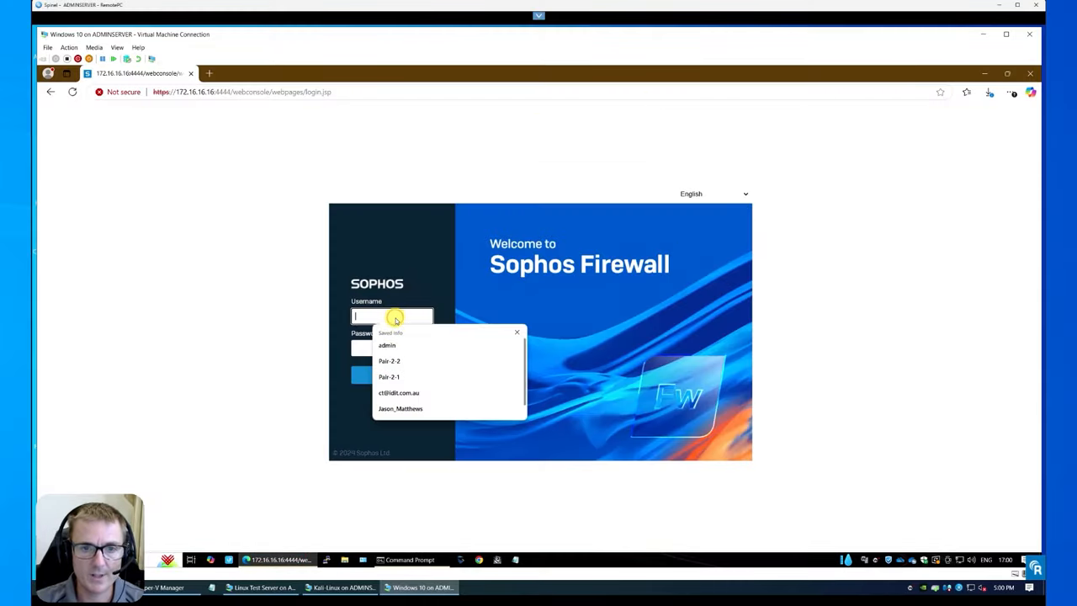
pyautogui.write('admin')
pyautogui.press('Tab')
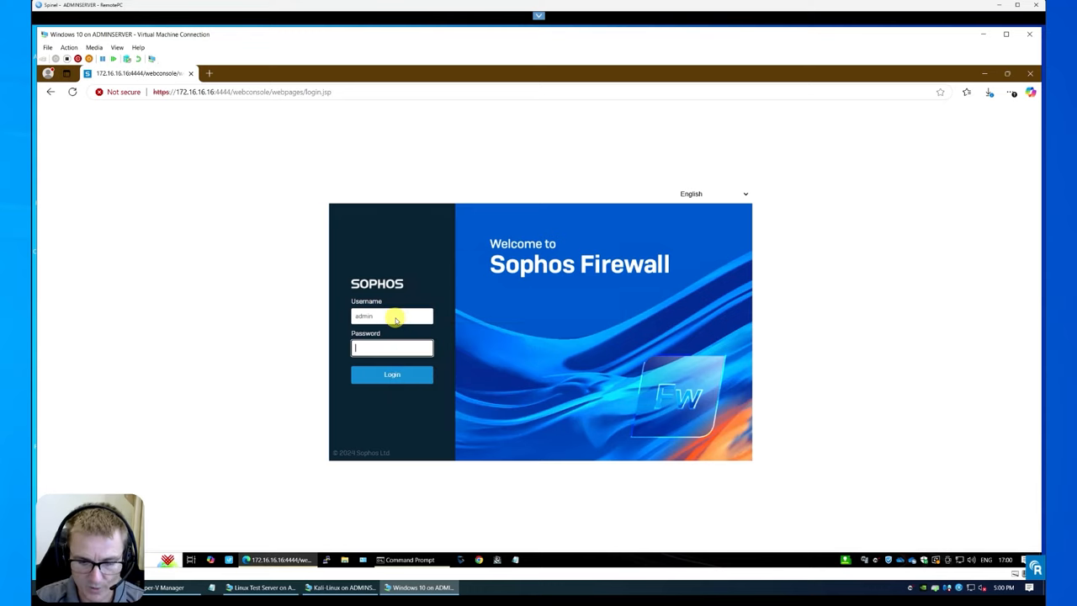
pyautogui.write('**********')
pyautogui.press('Return')
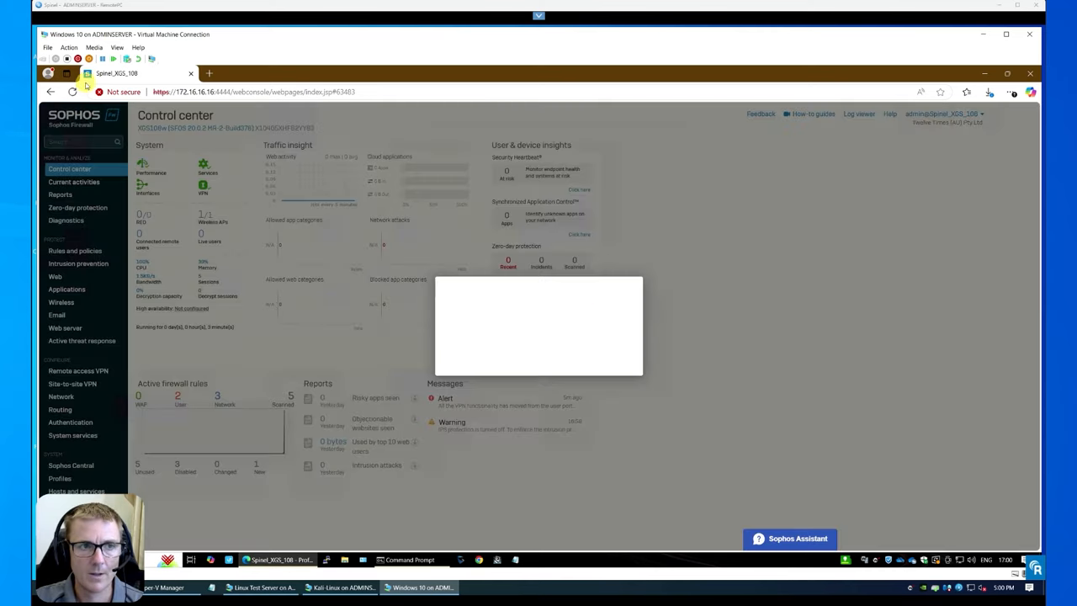
# Reload the stuck dashboard and choose 'No thanks' on the Sophos Central offer
pyautogui.click(74, 92)
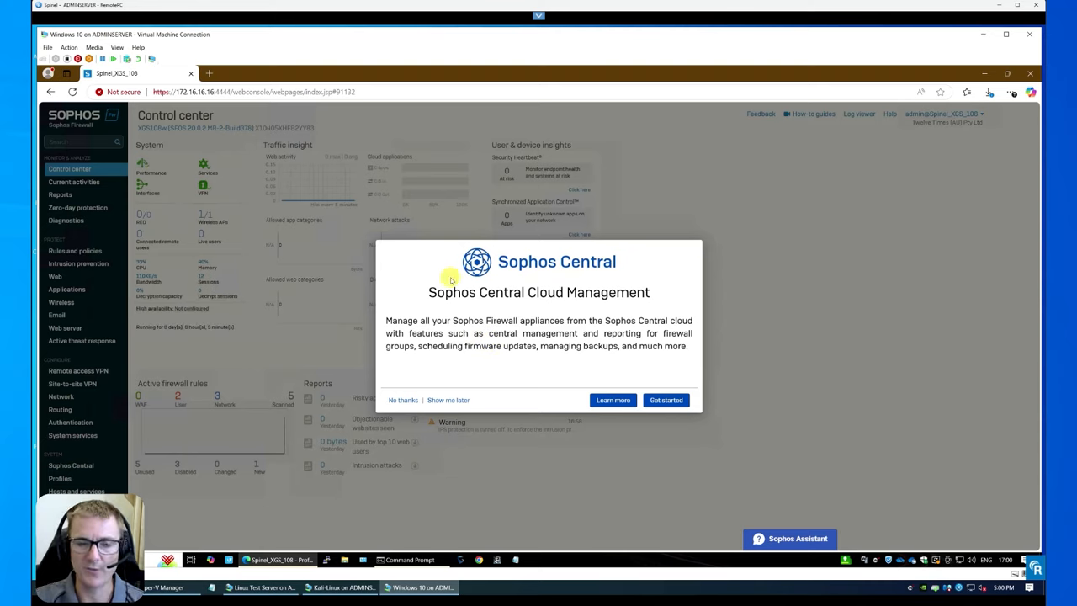
pyautogui.click(403, 400)
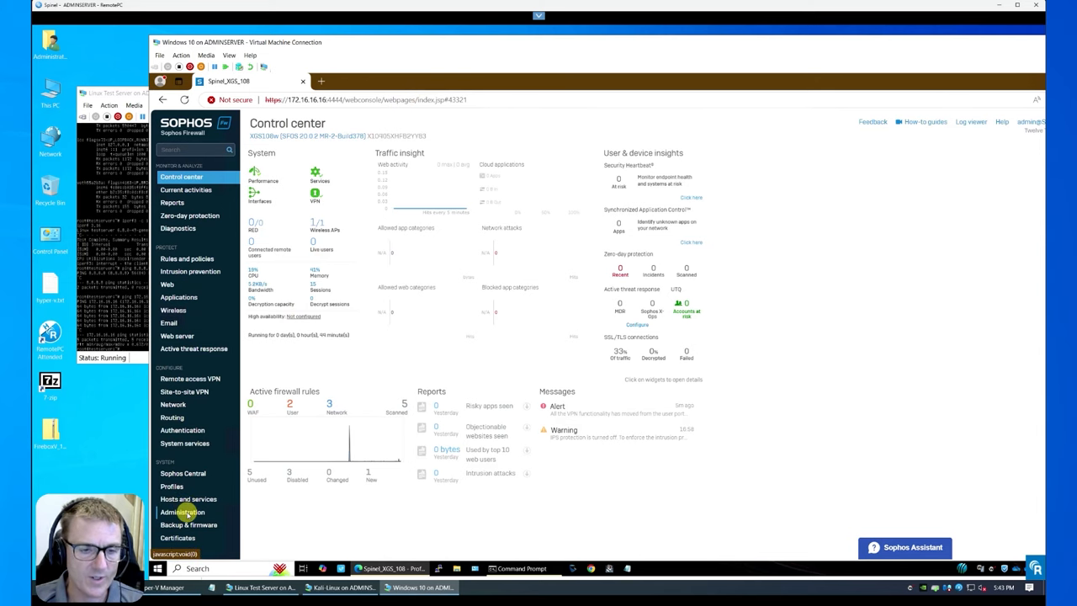
# Allow WAN Ping/Ping6 in the Device access local service ACL and apply it
pyautogui.click(187, 512)
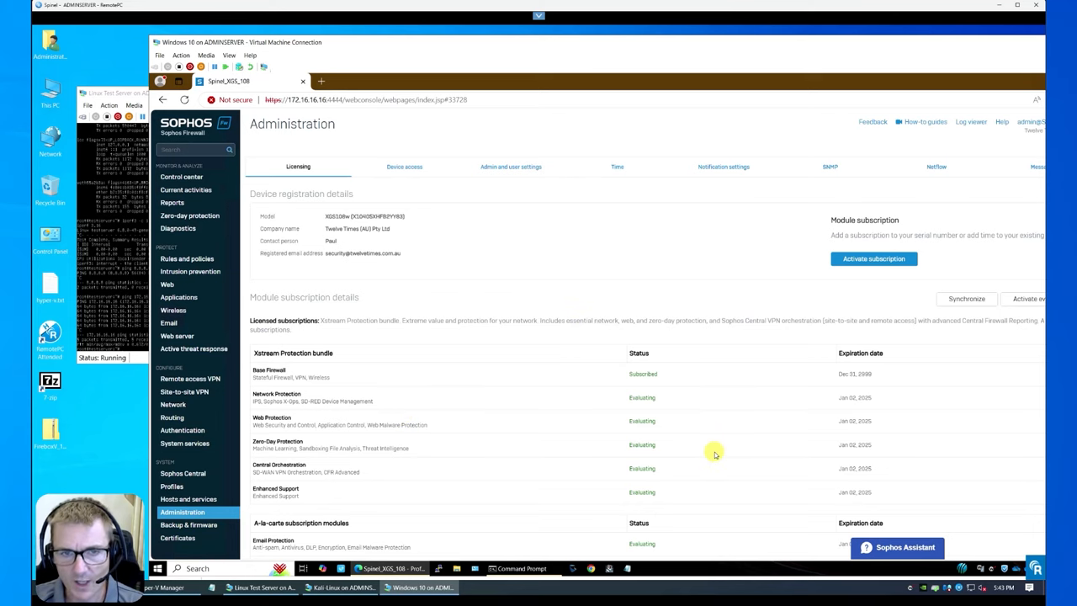
pyautogui.click(407, 167)
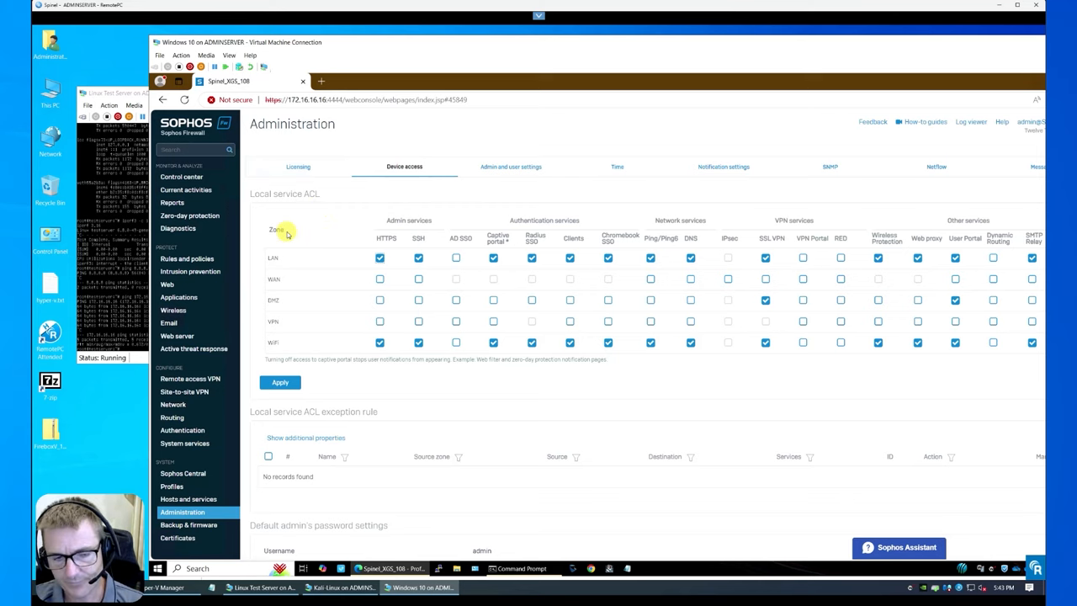
pyautogui.click(650, 281)
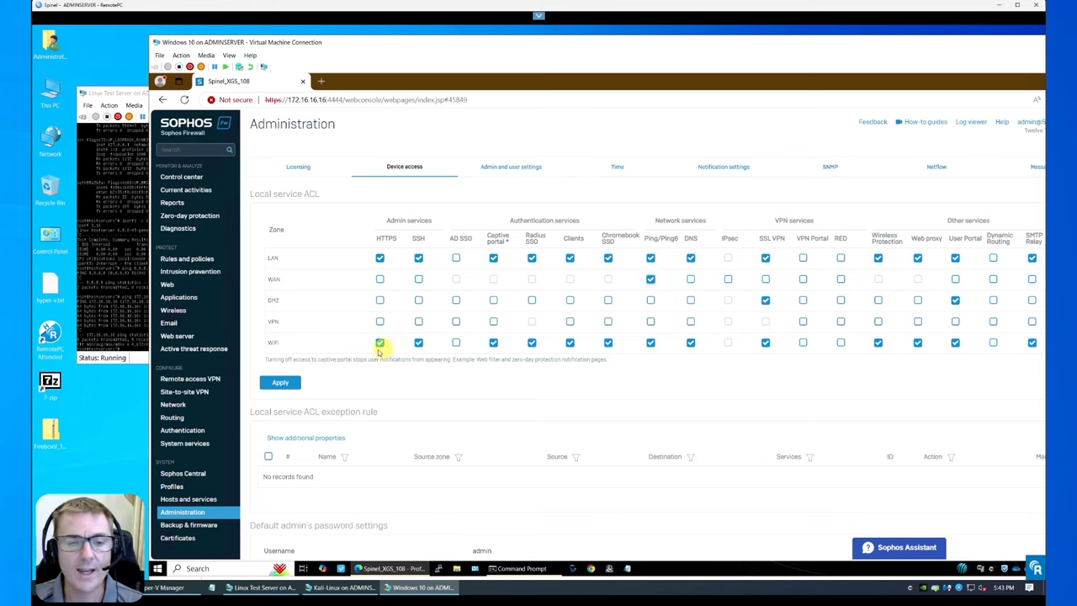
pyautogui.click(278, 383)
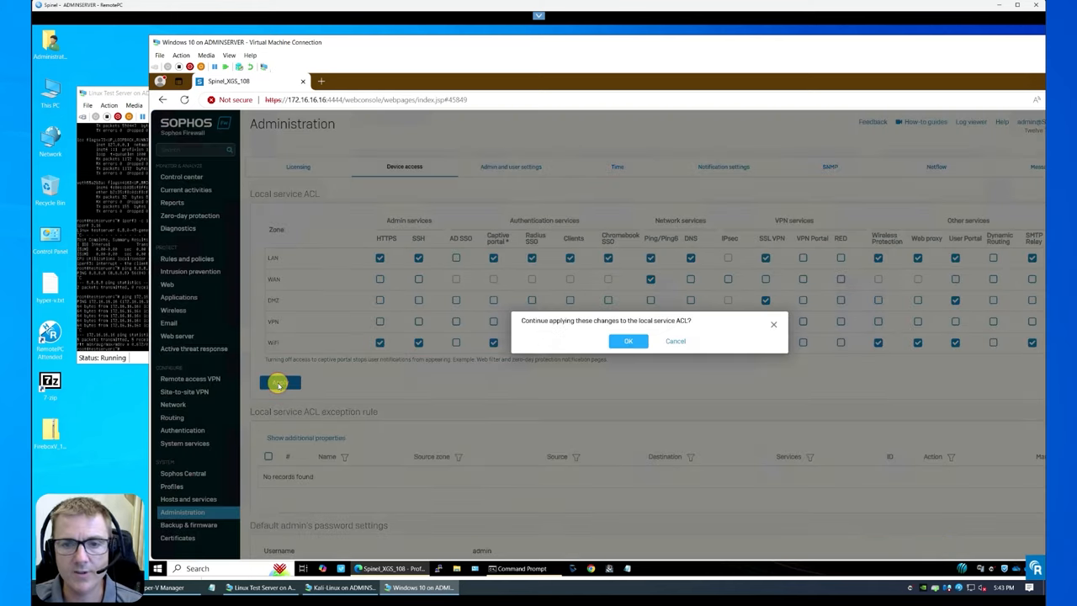
pyautogui.click(643, 343)
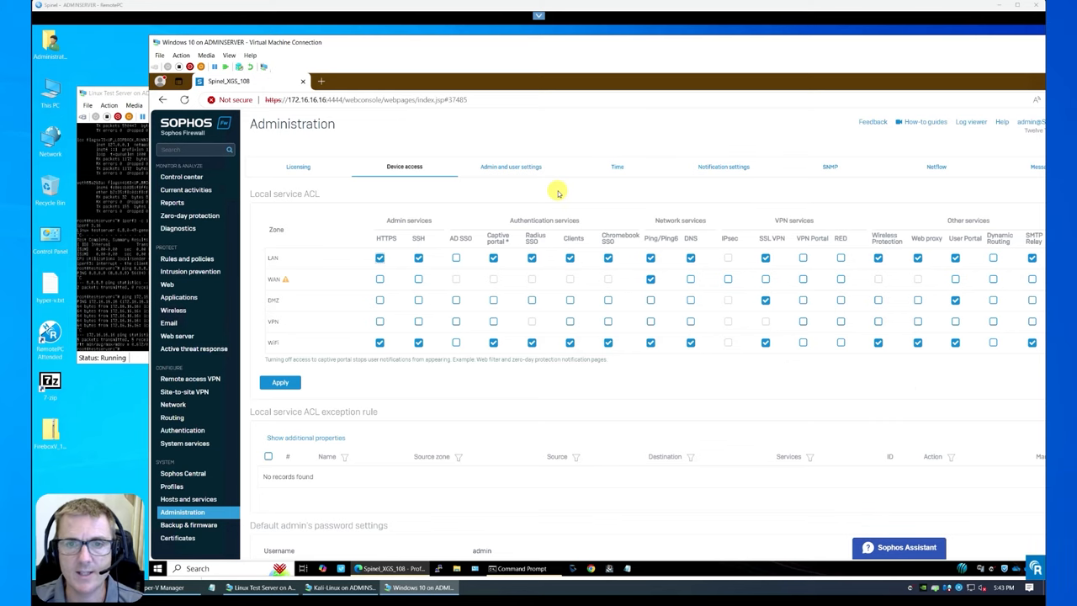
# Review Admin and user settings, showing hostname Spinel_XGS_108 and admin HTTPS port 4444
pyautogui.click(533, 168)
pyautogui.click(425, 166)
pyautogui.scroll(-4, 532, 396)
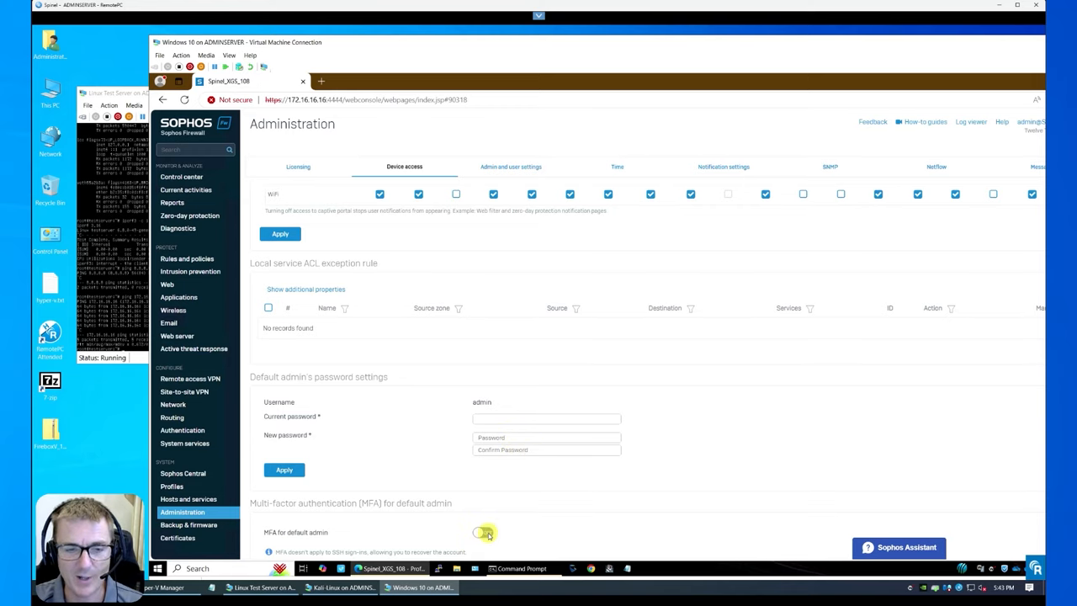
pyautogui.scroll(3, 614, 465)
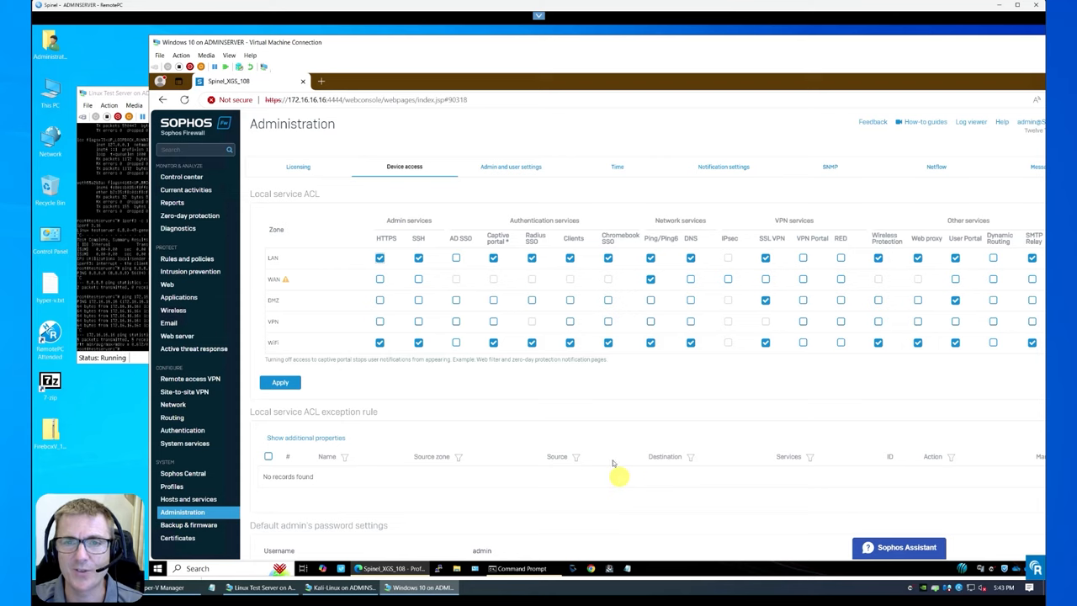
pyautogui.click(512, 167)
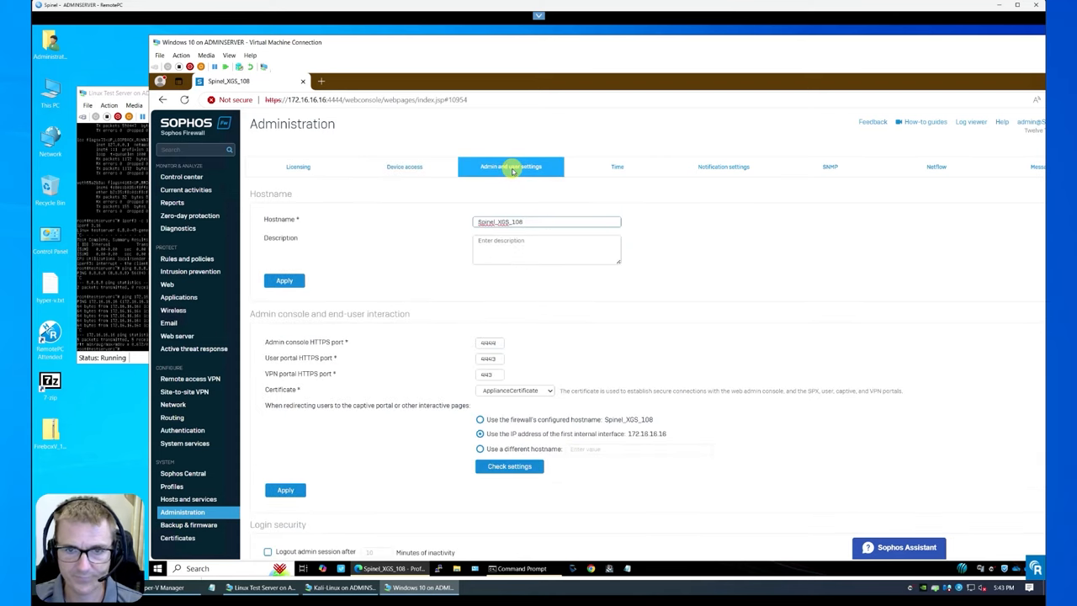
# Switch the Time settings to the pre-defined NTP servers, apply, then view Notification settings
pyautogui.click(617, 167)
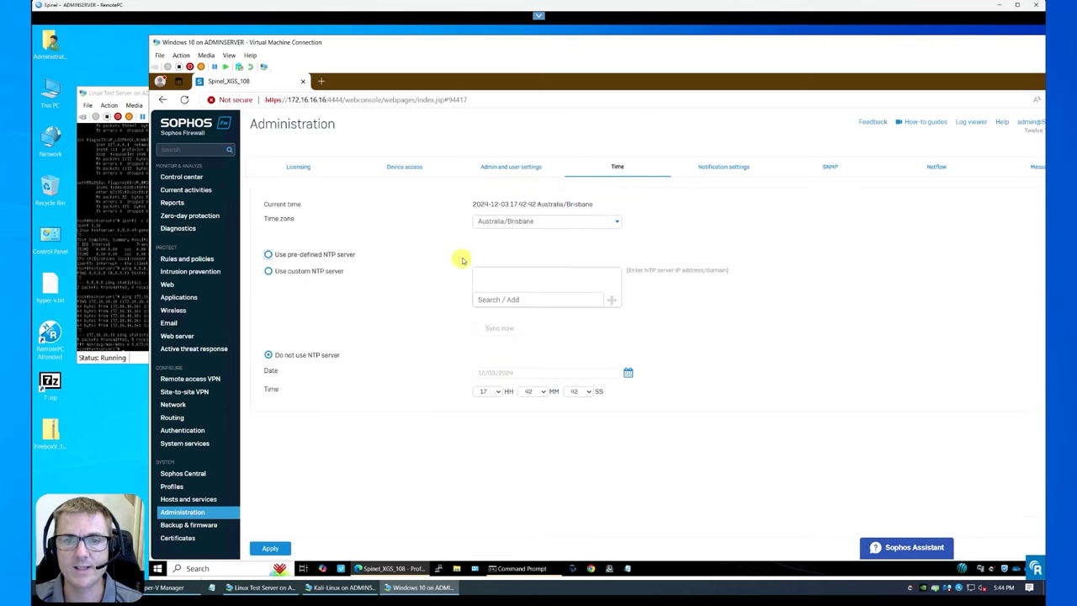
pyautogui.click(269, 254)
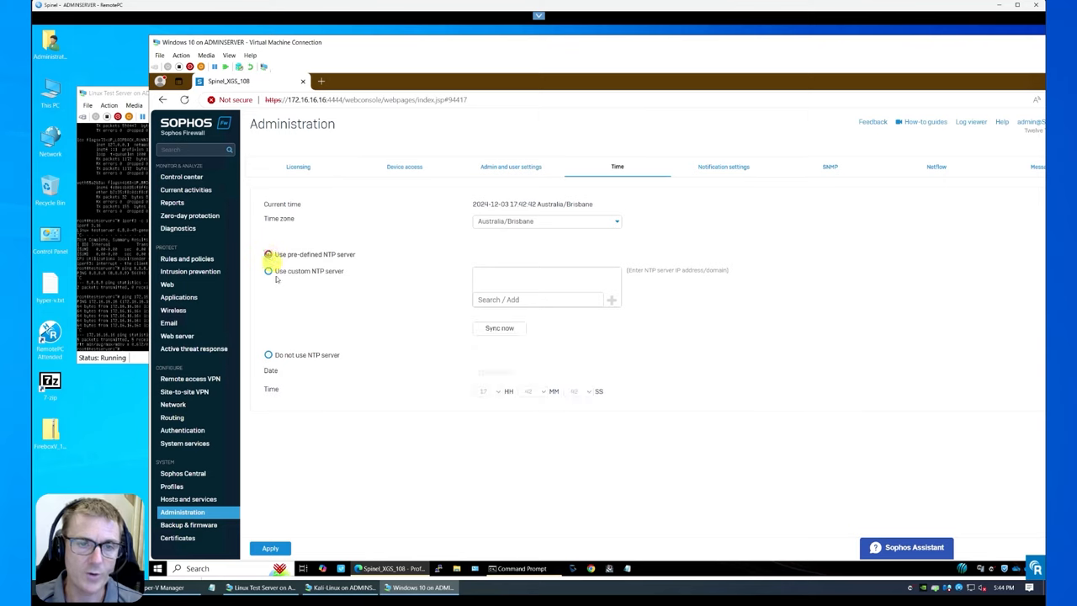
pyautogui.click(284, 549)
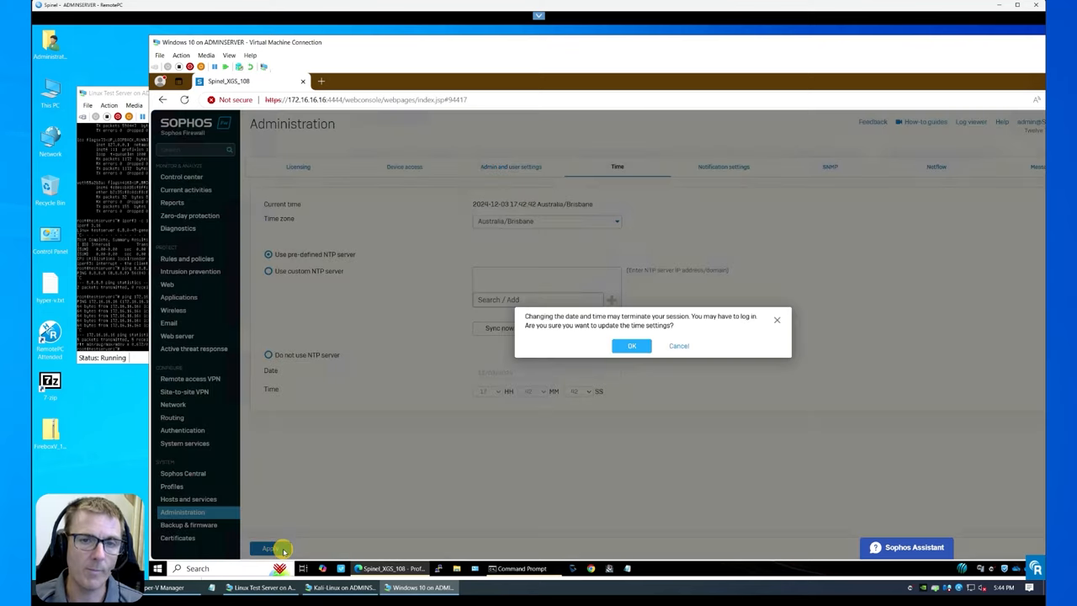
pyautogui.click(639, 346)
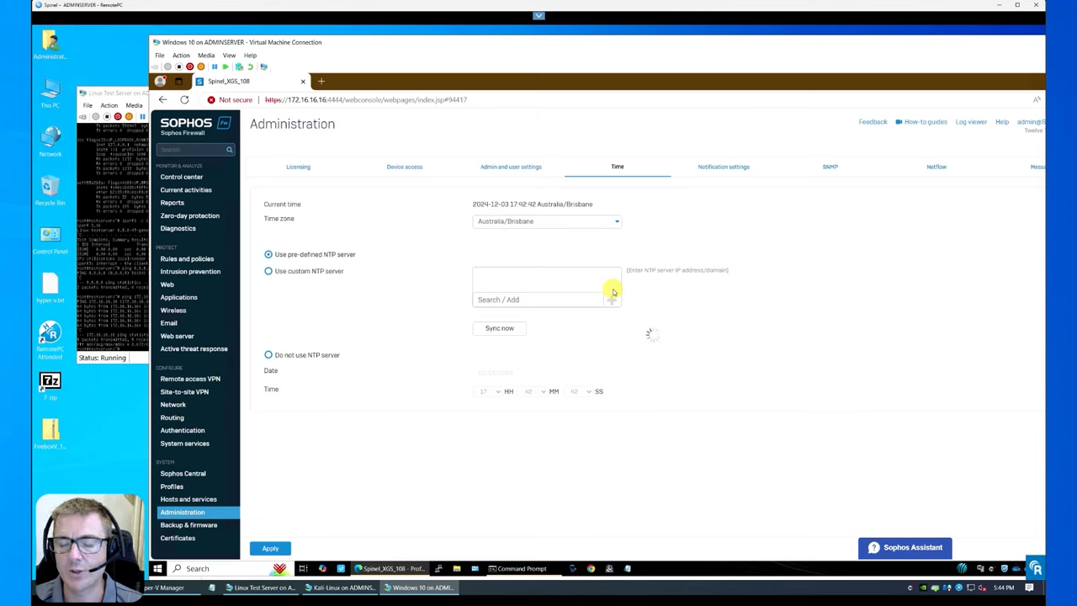
pyautogui.click(735, 168)
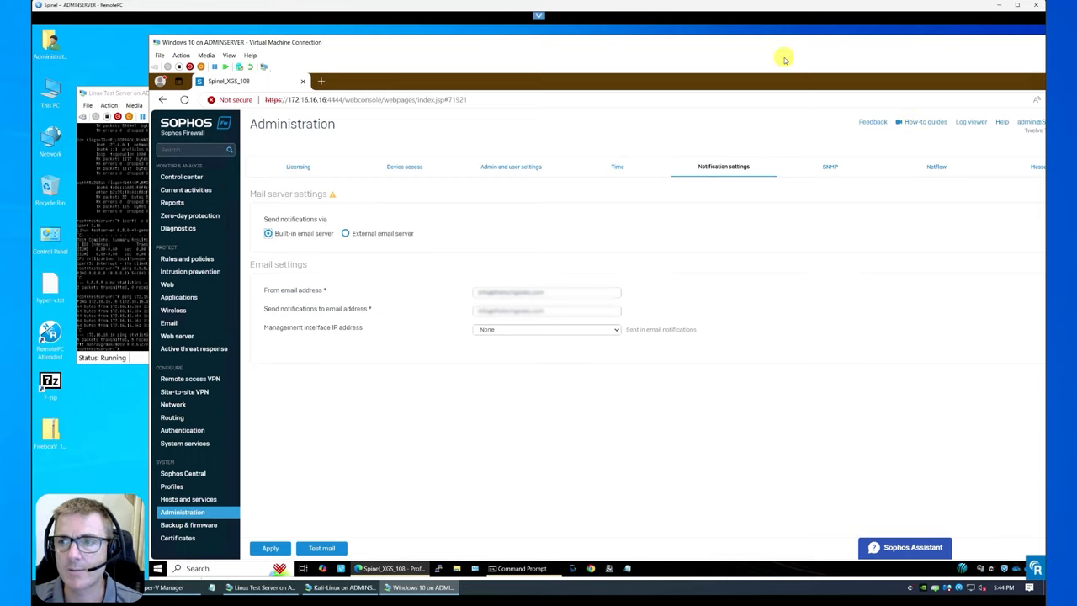
# Choose Email as the Backup & firmware backup mode, then view the Import export options
pyautogui.click(199, 527)
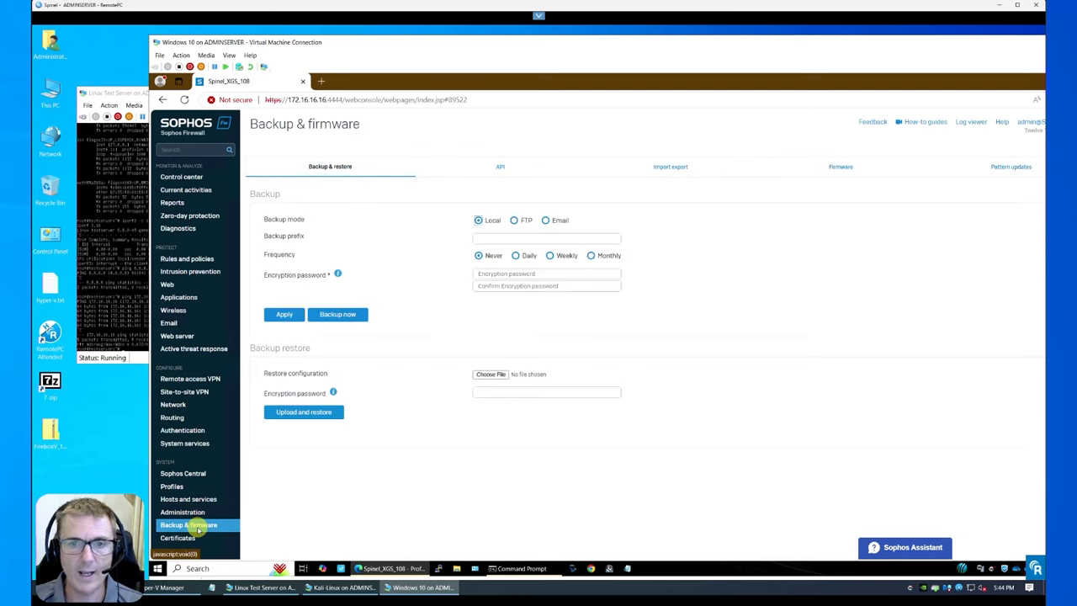
pyautogui.click(546, 219)
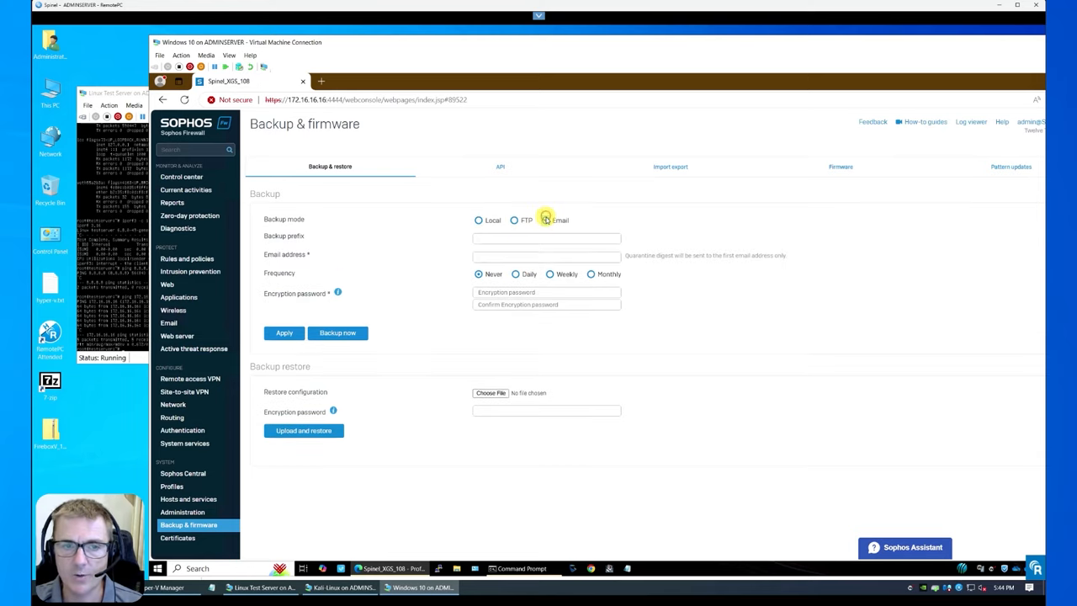
pyautogui.click(512, 256)
pyautogui.click(634, 221)
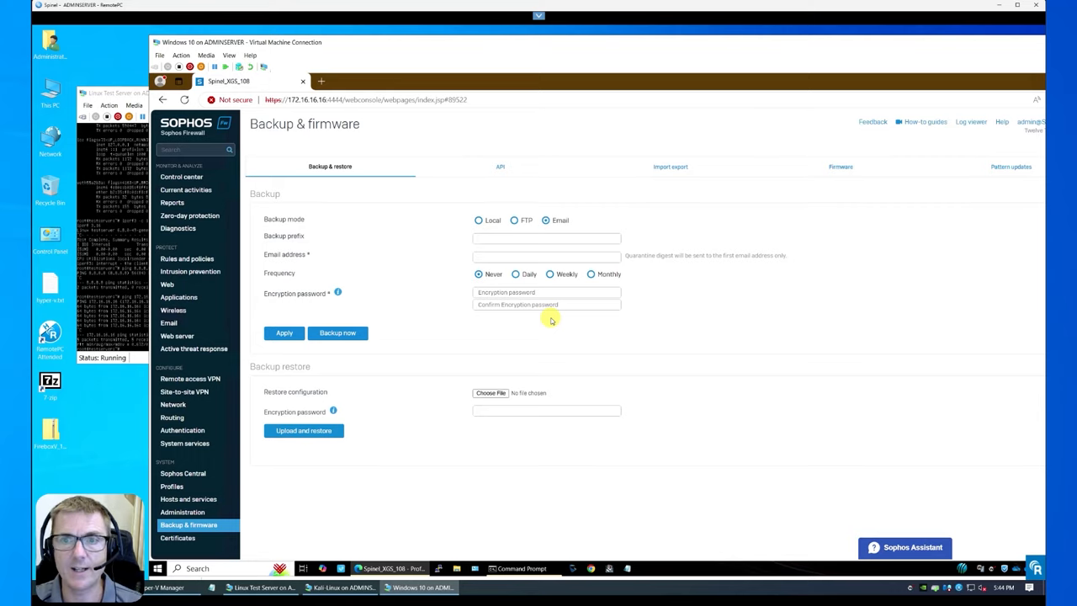
pyautogui.click(659, 167)
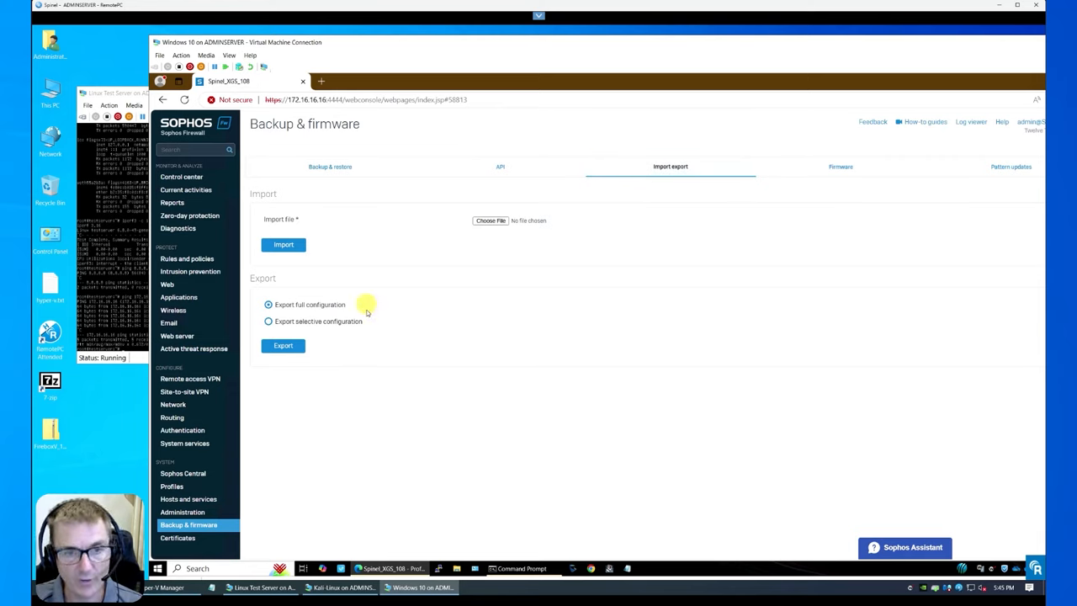
# Check for new firmware (none available), then view the Pattern updates status list
pyautogui.click(841, 165)
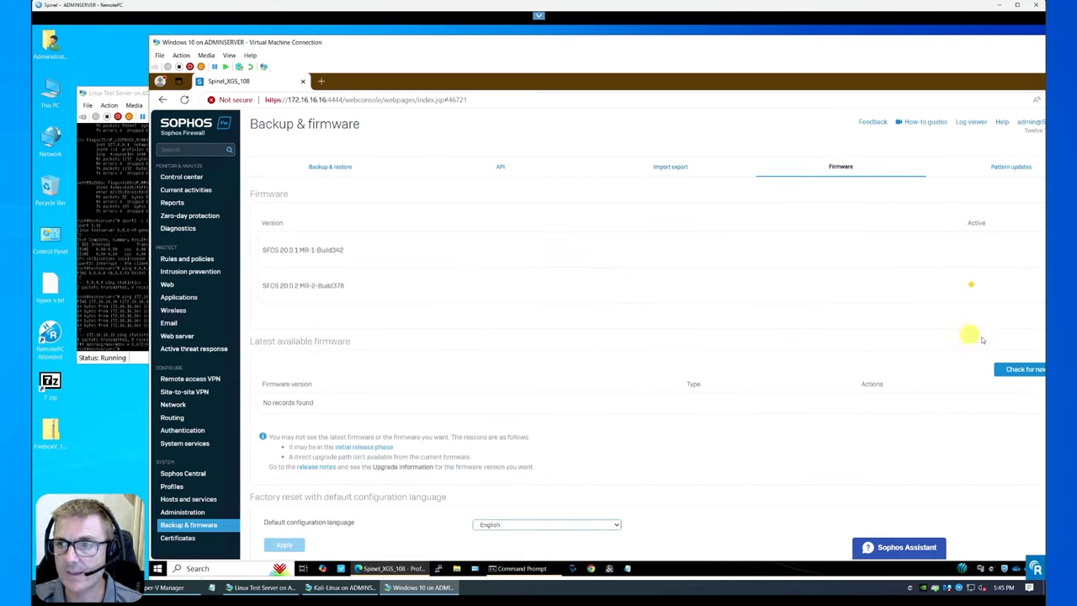
pyautogui.moveTo(810, 44); pyautogui.dragTo(695, 56)
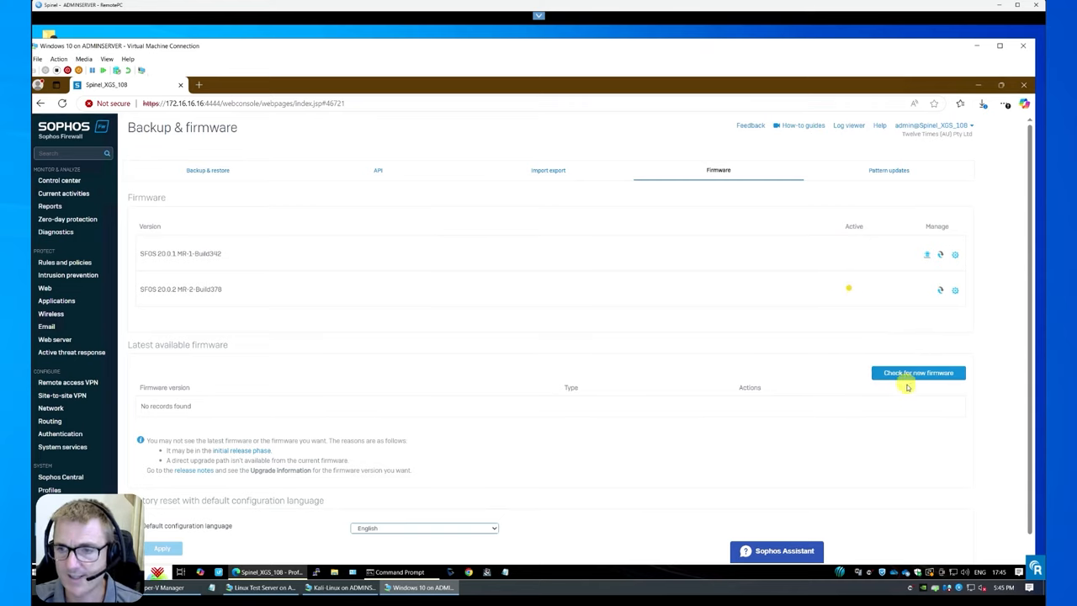
pyautogui.click(912, 377)
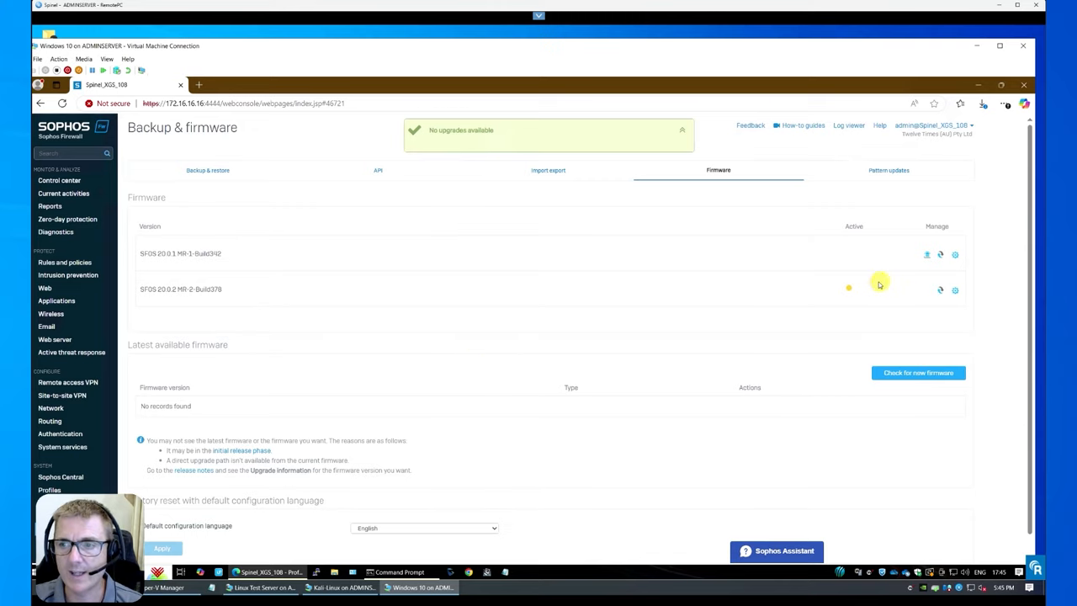
pyautogui.click(872, 178)
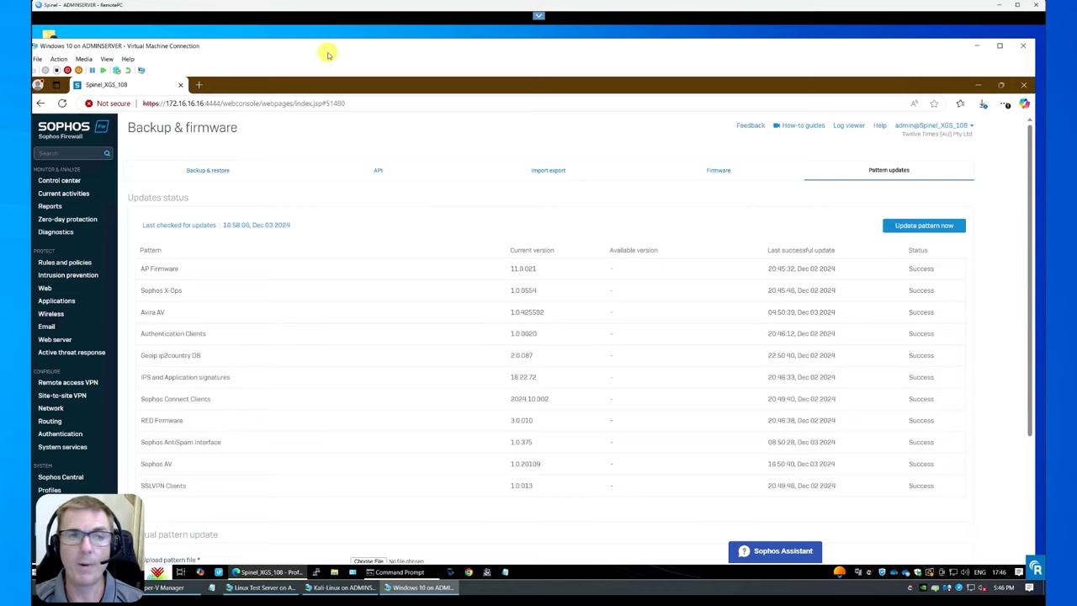
pyautogui.moveTo(330, 54); pyautogui.dragTo(452, 56)
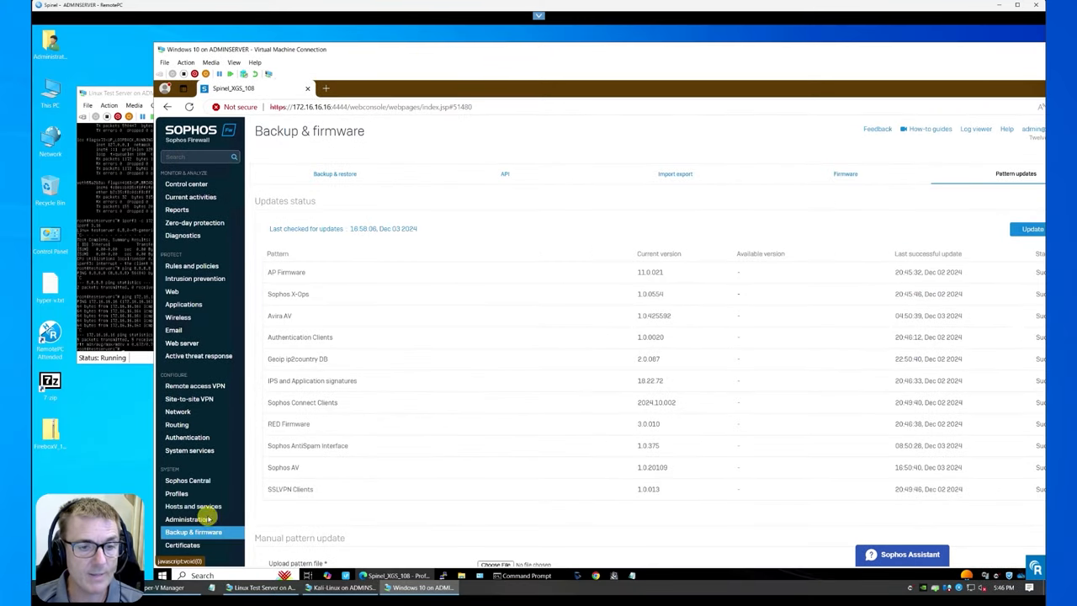
# Register the firewall with Sophos Central using the saved account e-mail and password
pyautogui.click(185, 480)
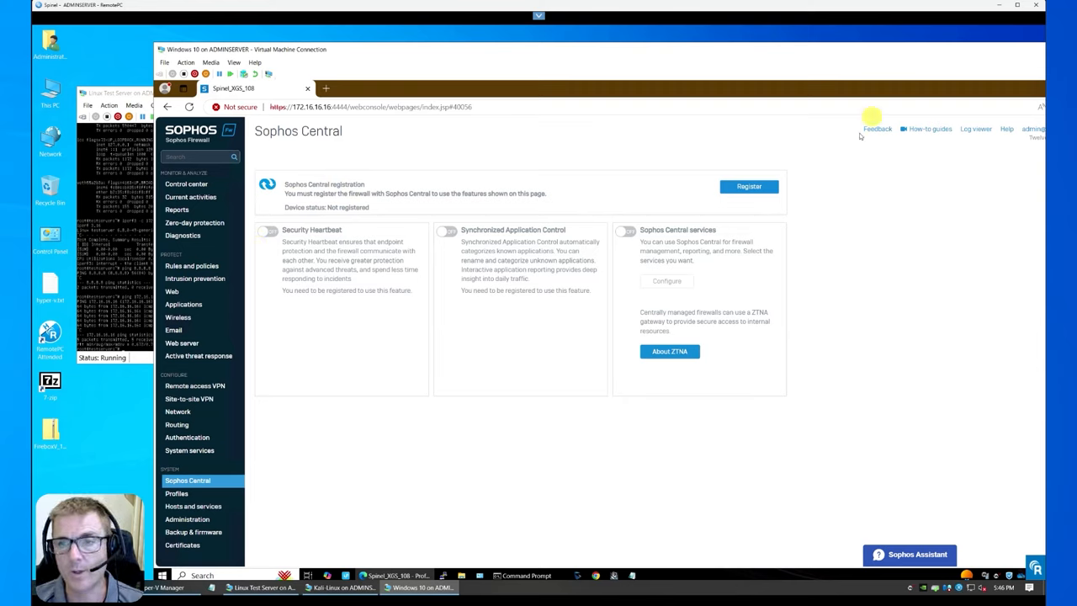
pyautogui.click(749, 187)
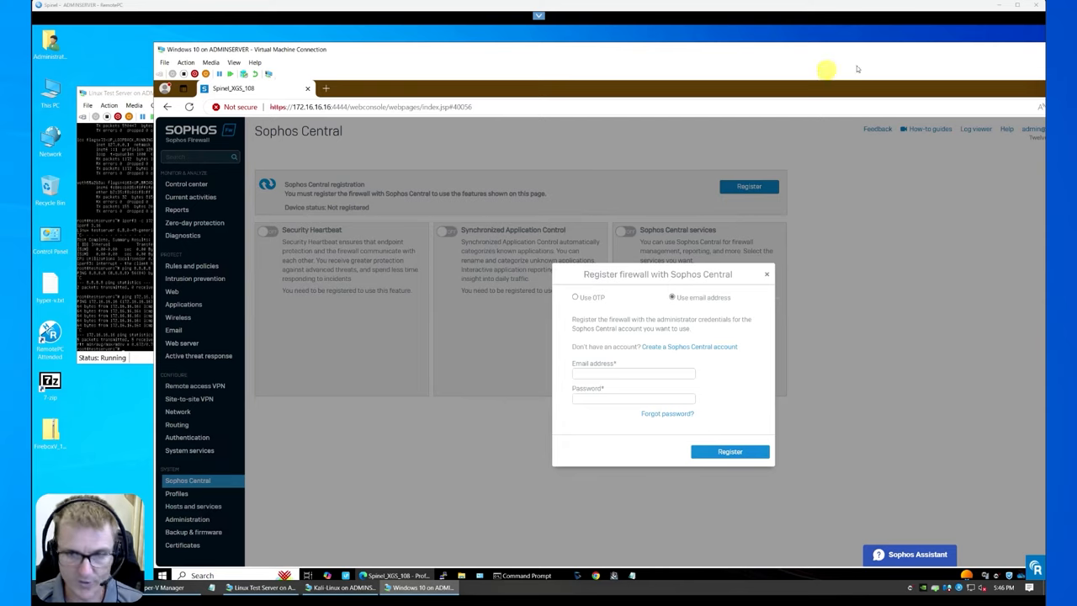
pyautogui.click(638, 373)
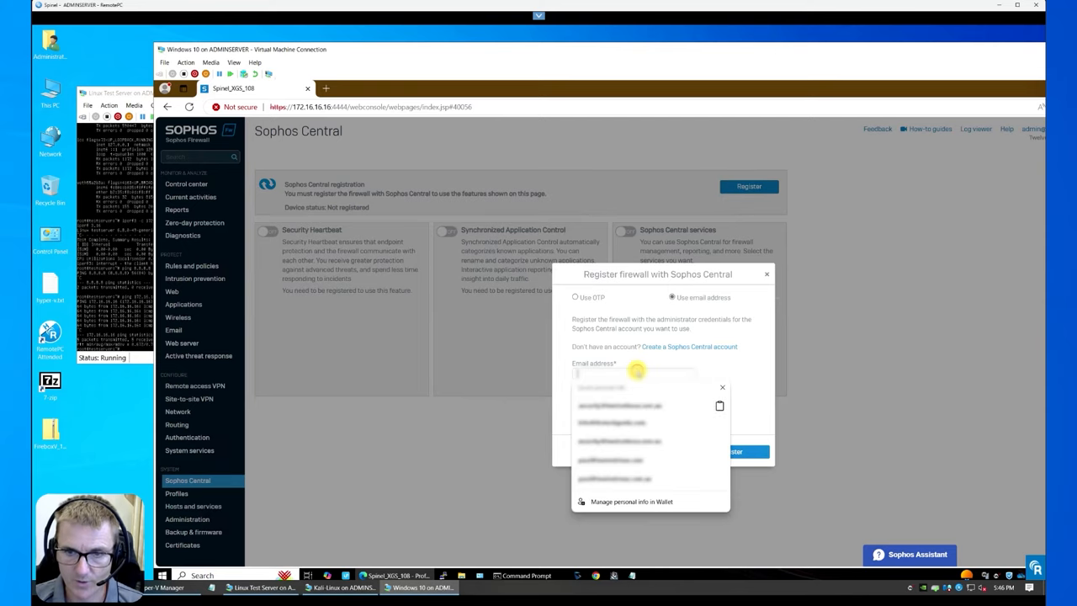
pyautogui.click(711, 365)
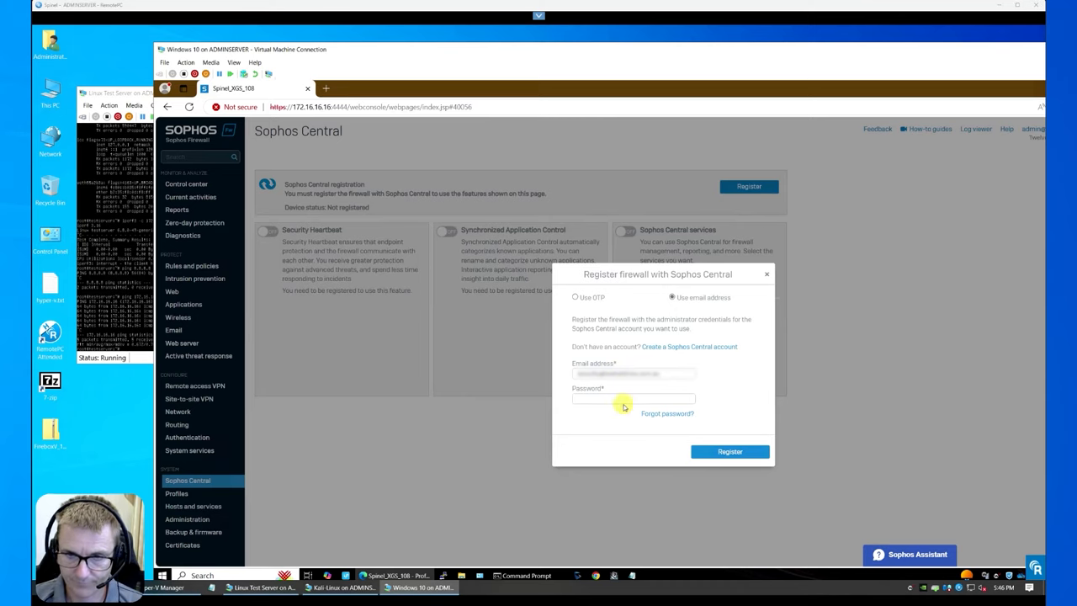
pyautogui.click(713, 451)
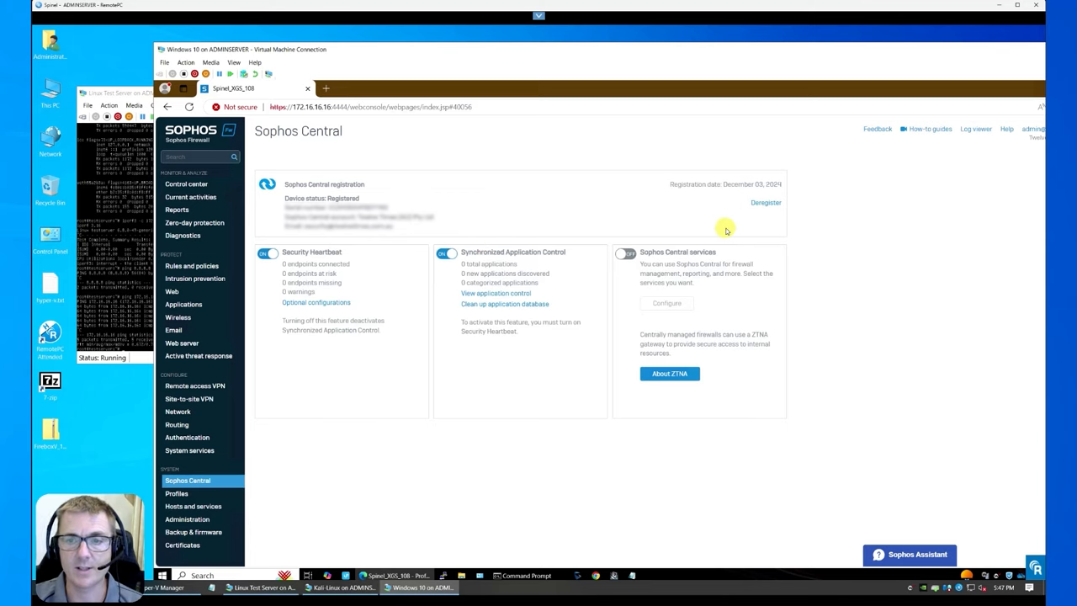
# Turn on Sophos Central services, send reports and logs to Sophos Central, and apply
pyautogui.click(628, 253)
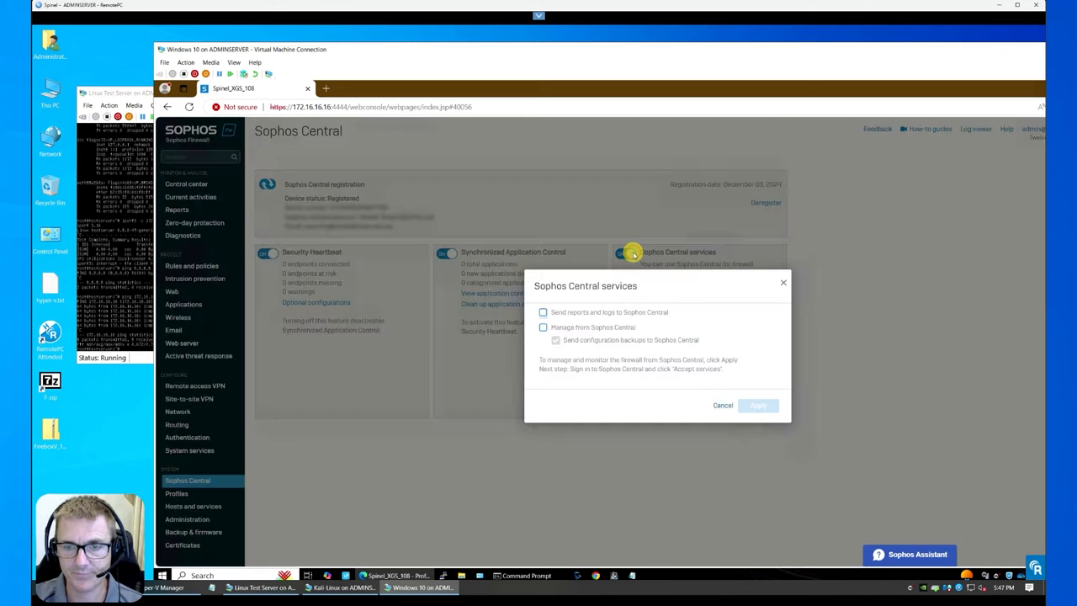
pyautogui.click(598, 314)
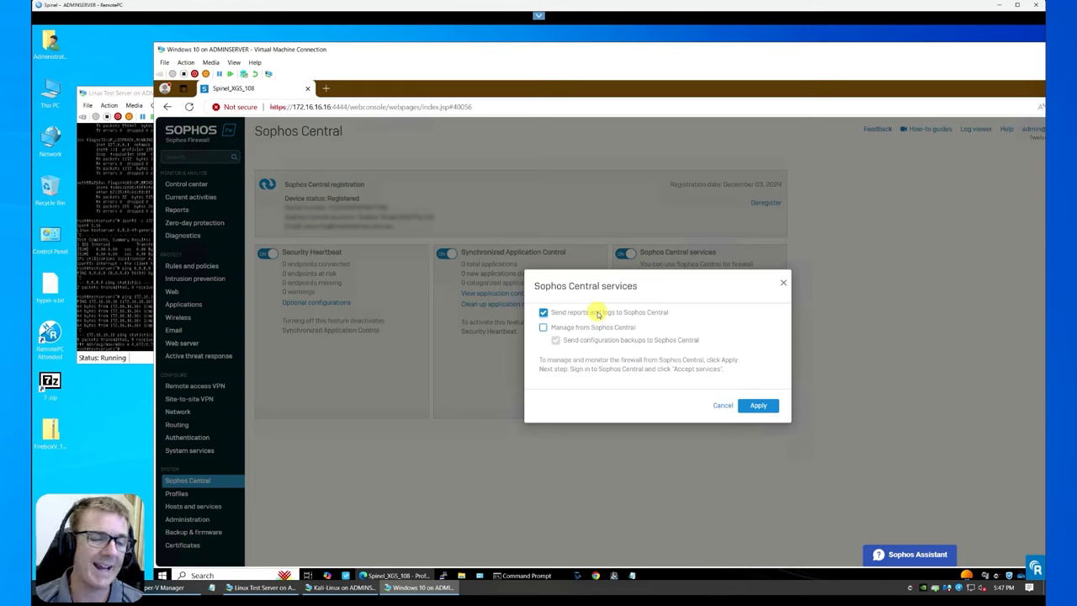
pyautogui.click(749, 406)
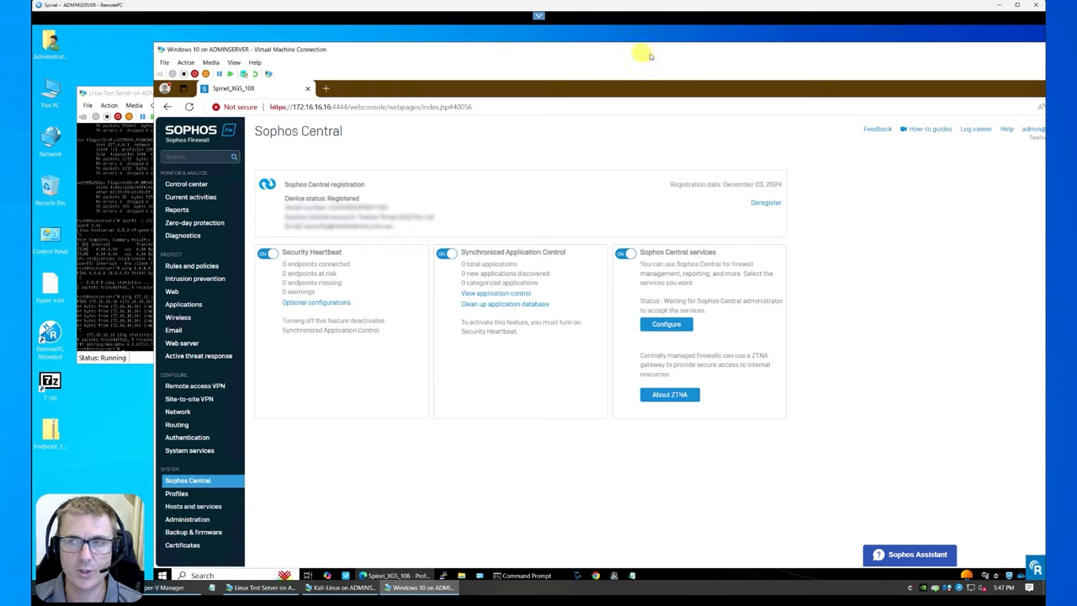
pyautogui.moveTo(671, 48); pyautogui.dragTo(550, 34)
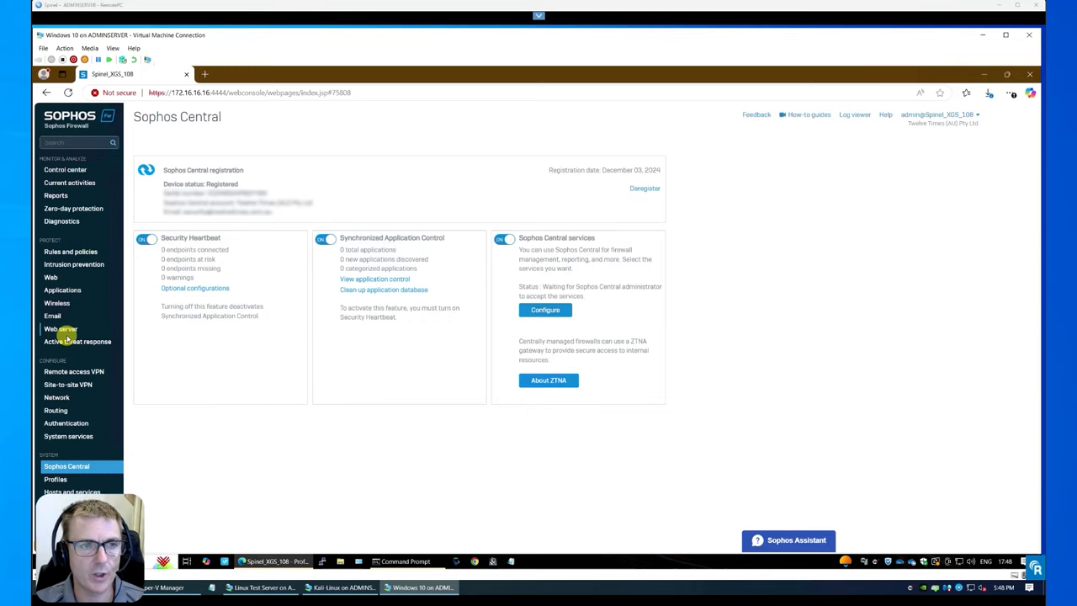
# Delete the Traffic to Internal Zones, Traffic to WAN and Traffic to DMZ rule groups
pyautogui.click(56, 254)
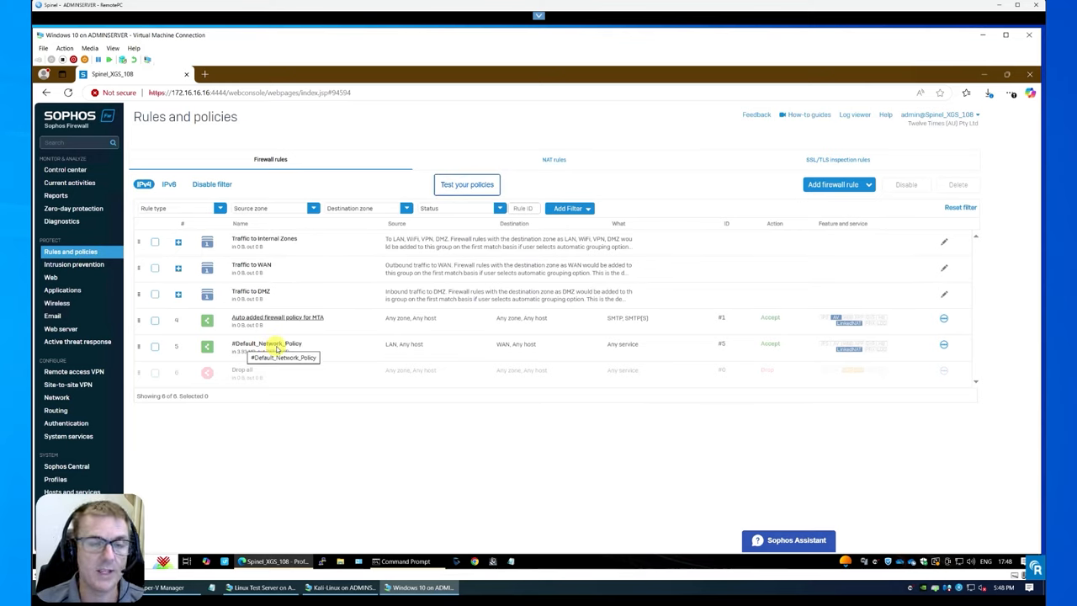
pyautogui.click(155, 241)
pyautogui.click(155, 268)
pyautogui.click(156, 295)
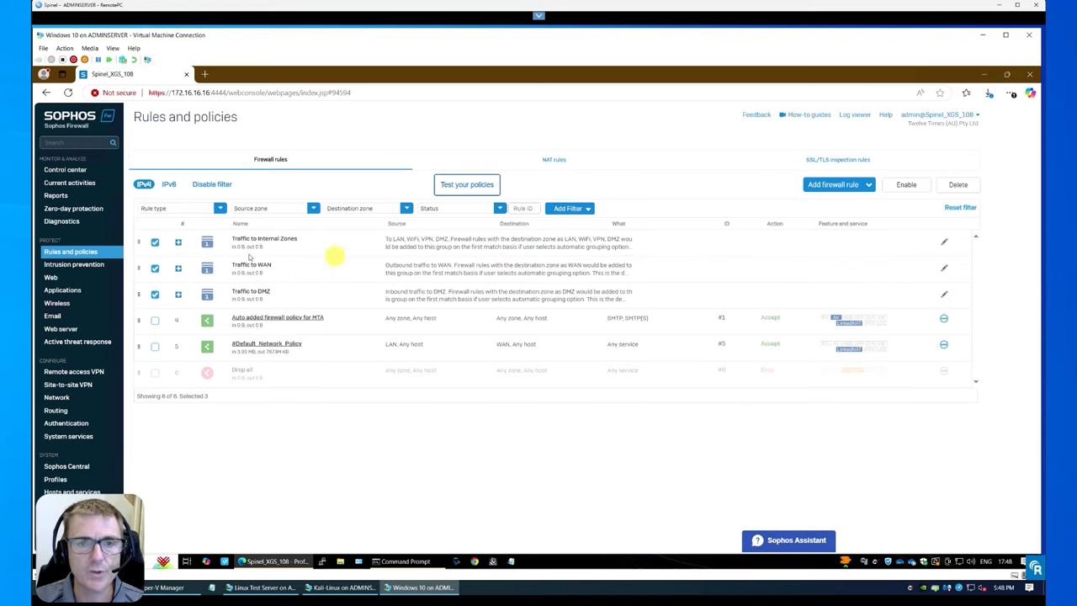
pyautogui.click(957, 186)
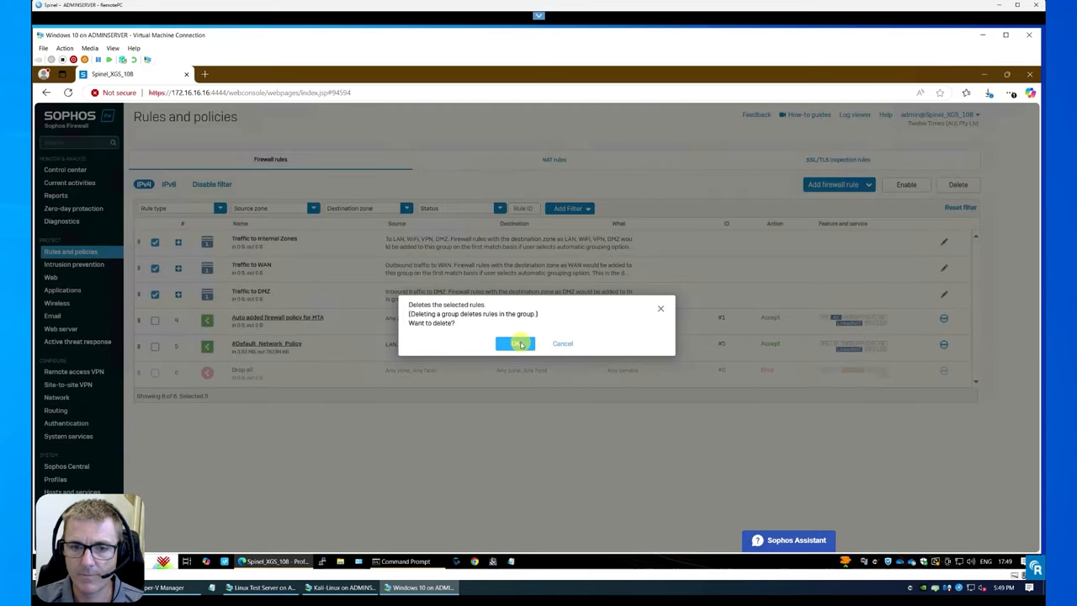
pyautogui.click(516, 344)
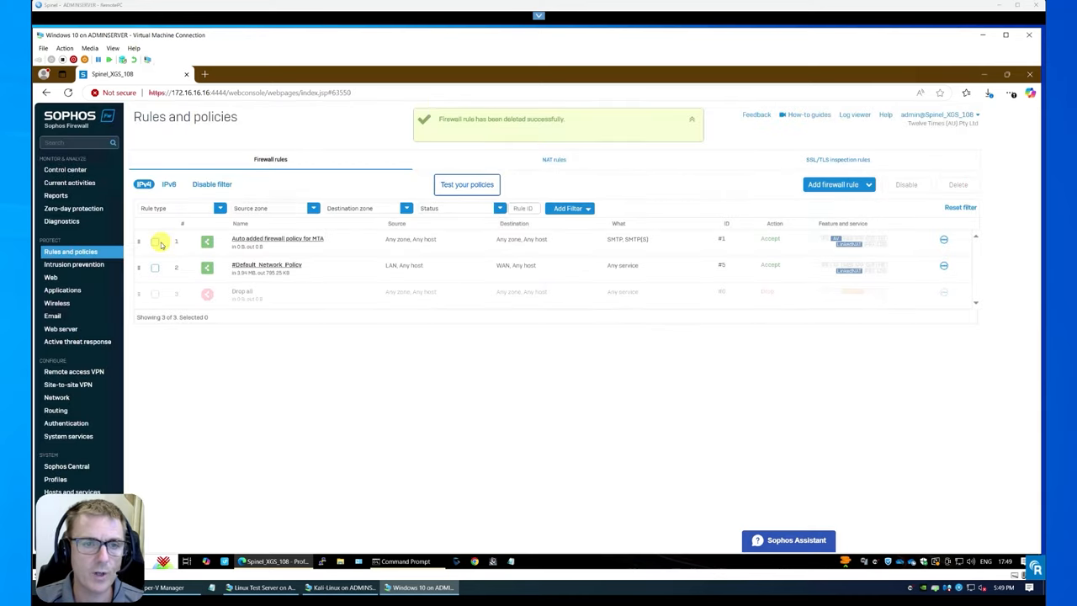
# Delete the MTA firewall rule
pyautogui.click(156, 242)
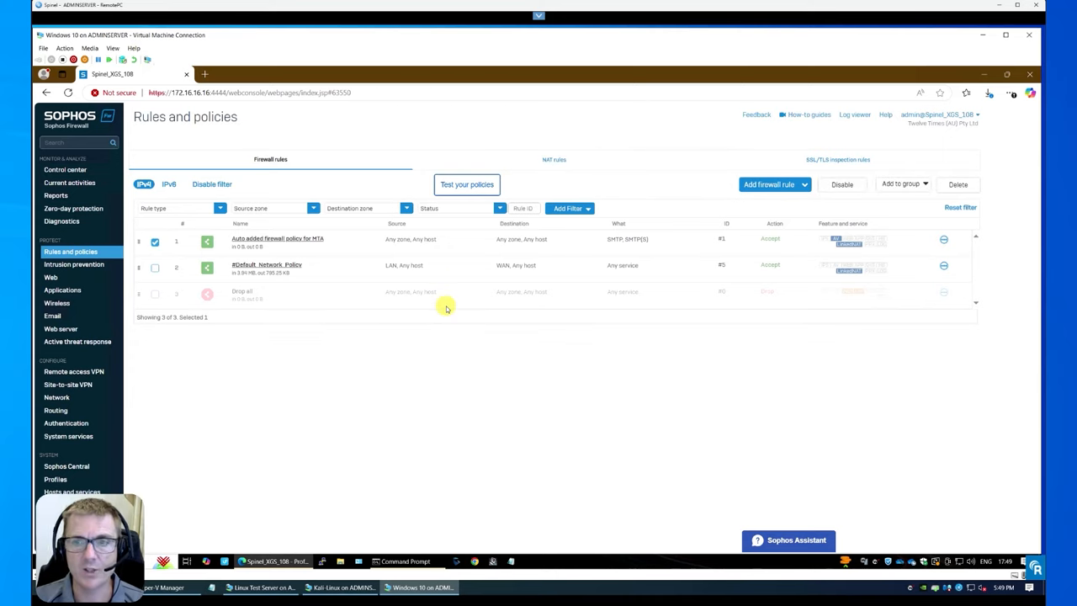
pyautogui.click(958, 186)
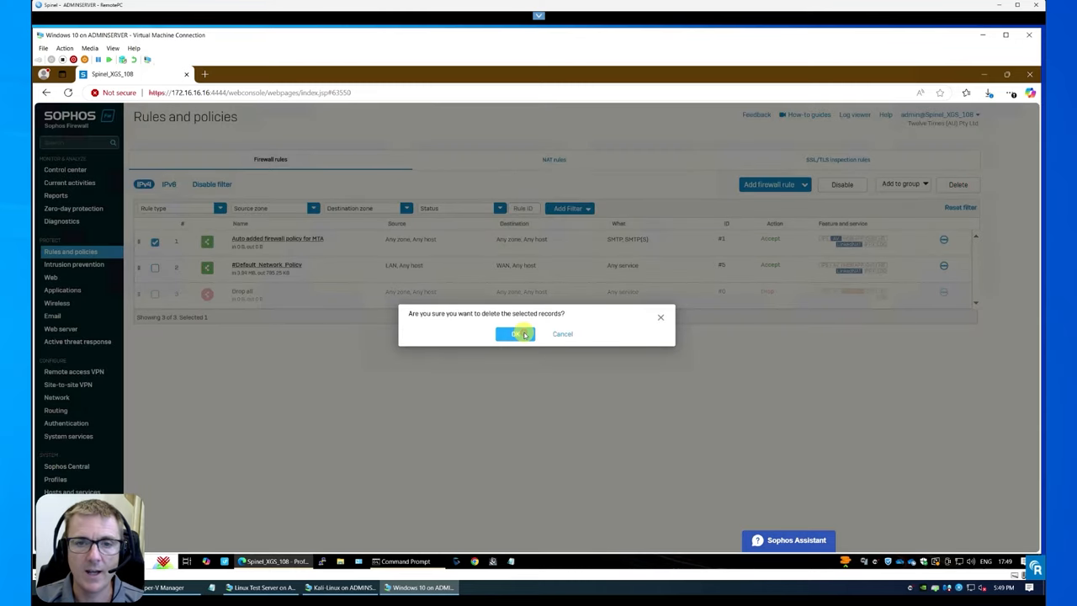
pyautogui.click(519, 334)
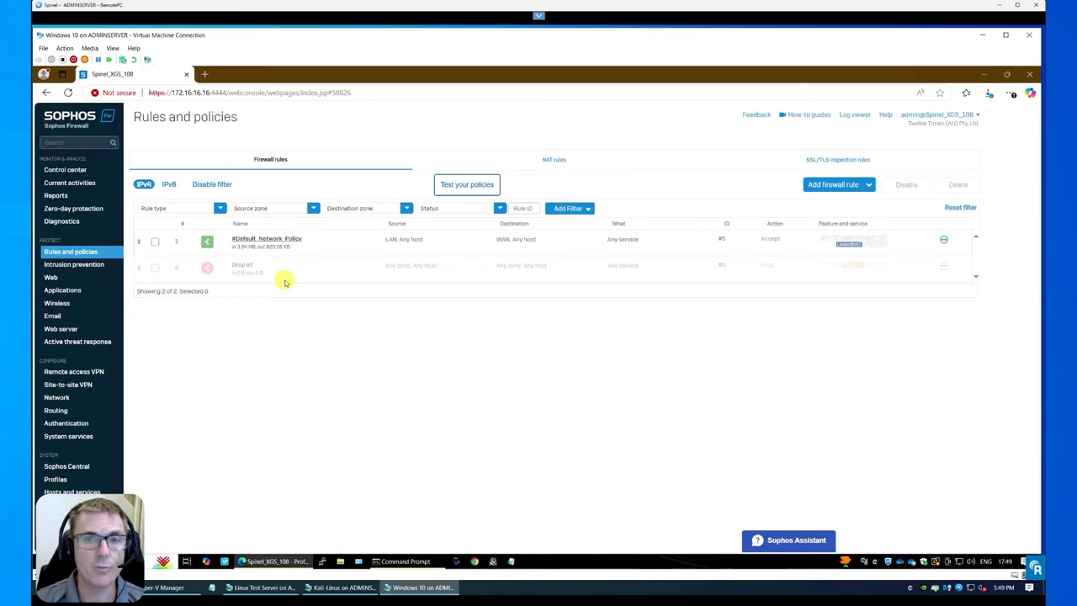
# Open #Default_Network_Policy and review its LAN-to-WAN Accept settings
pyautogui.click(270, 240)
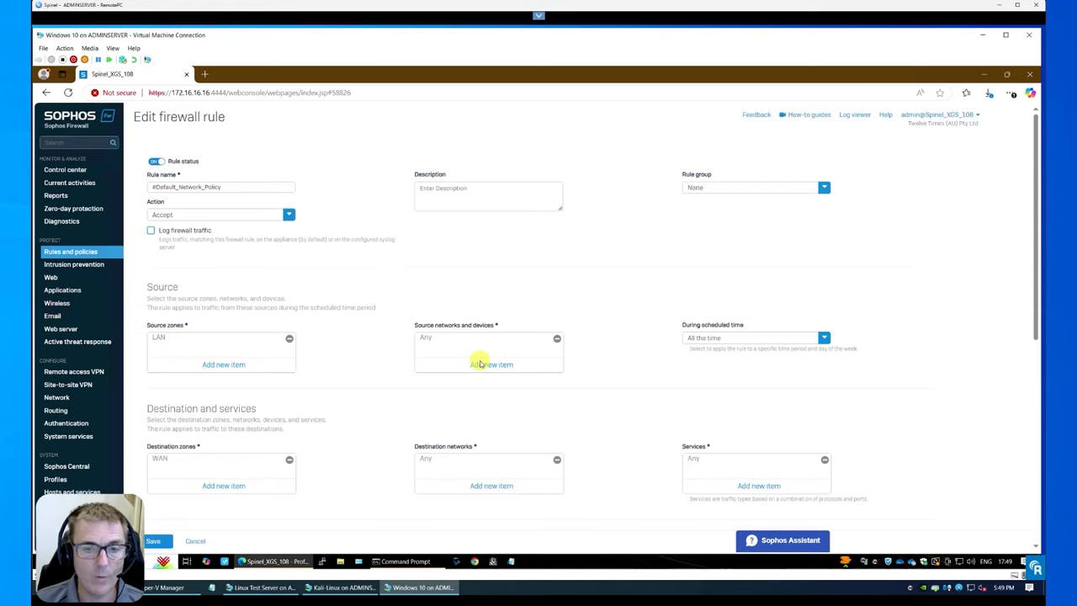
pyautogui.scroll(-1, 479, 360)
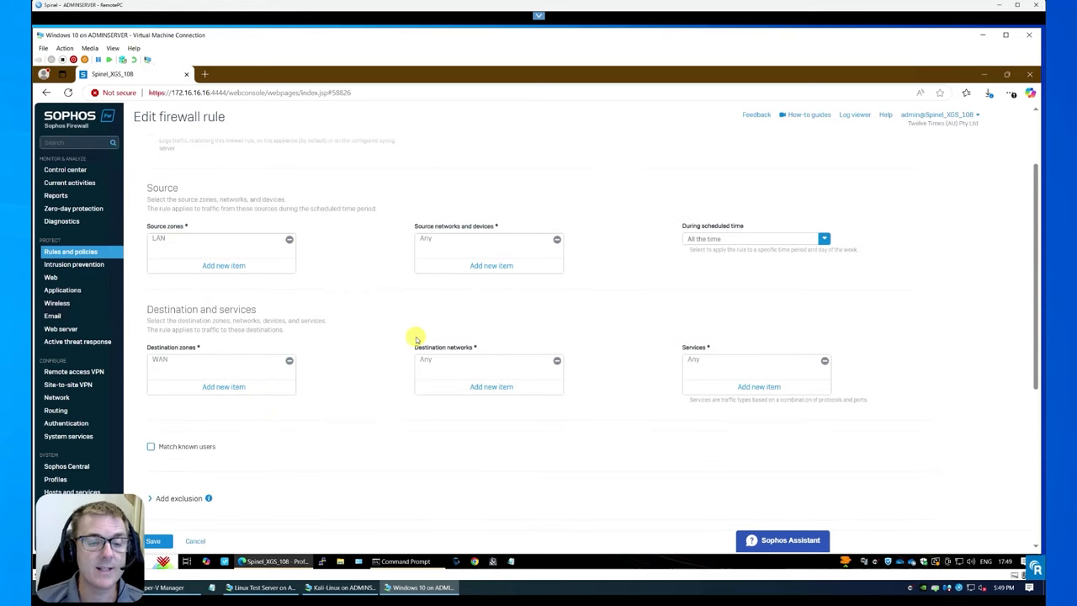
pyautogui.scroll(-3, 410, 341)
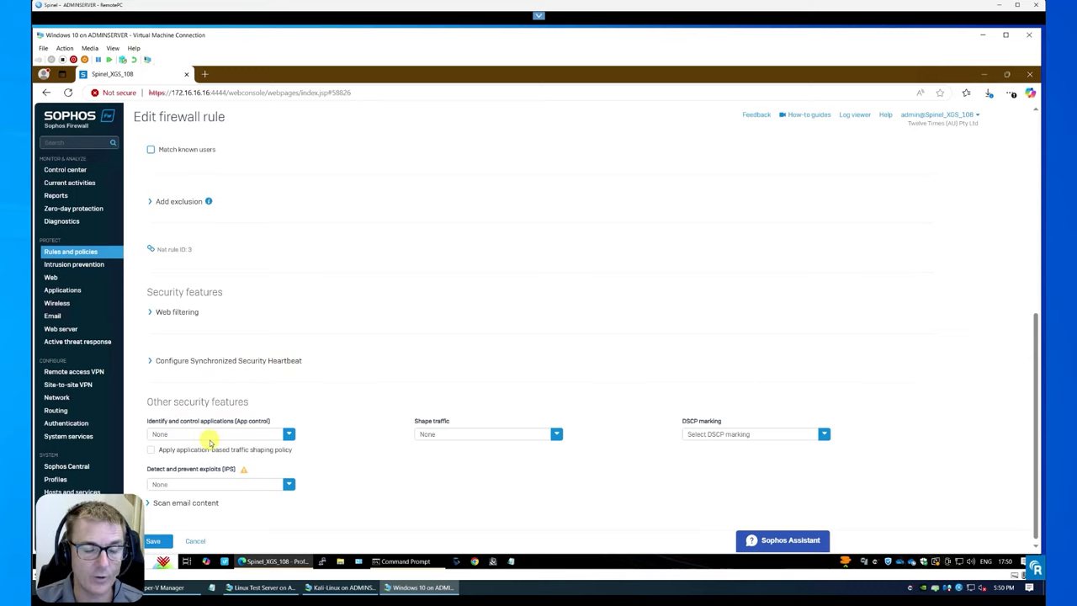
pyautogui.scroll(5, 210, 444)
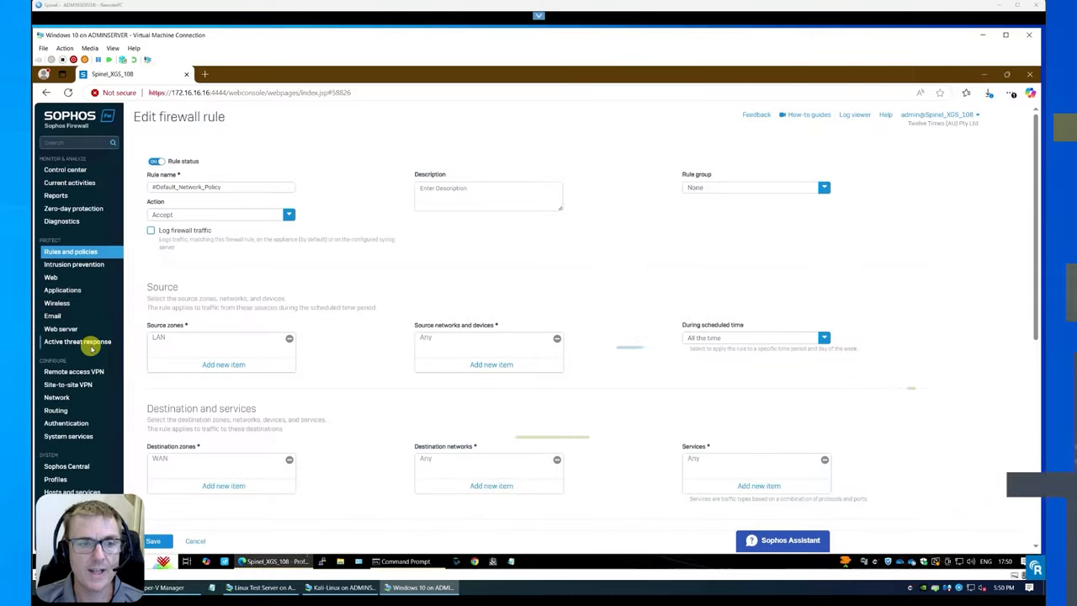
# Turn on MDR threat feeds in Active threat response and apply
pyautogui.click(89, 344)
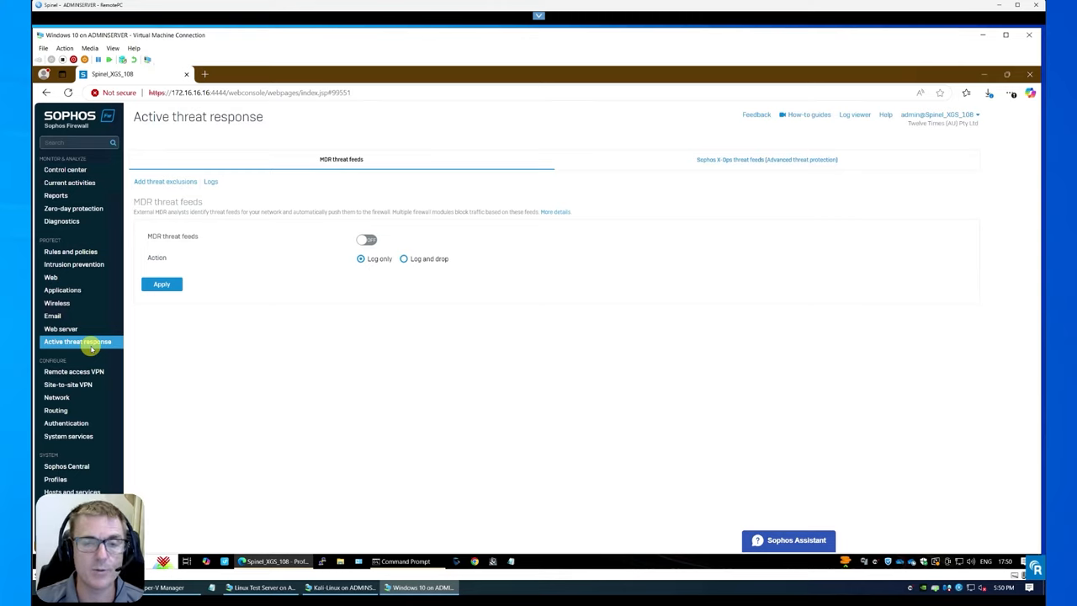
pyautogui.click(368, 241)
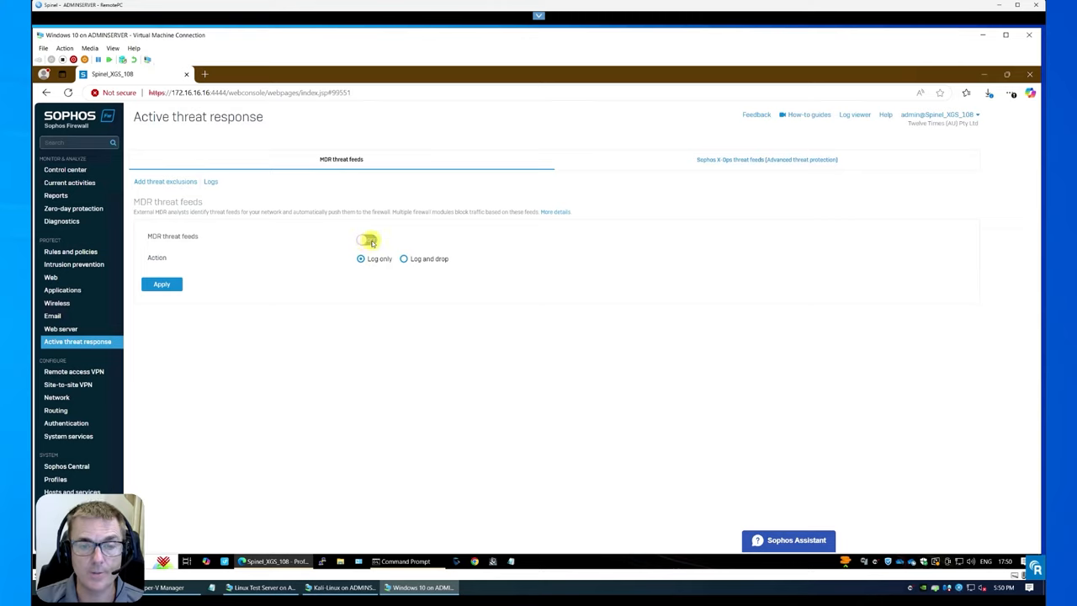
pyautogui.click(166, 300)
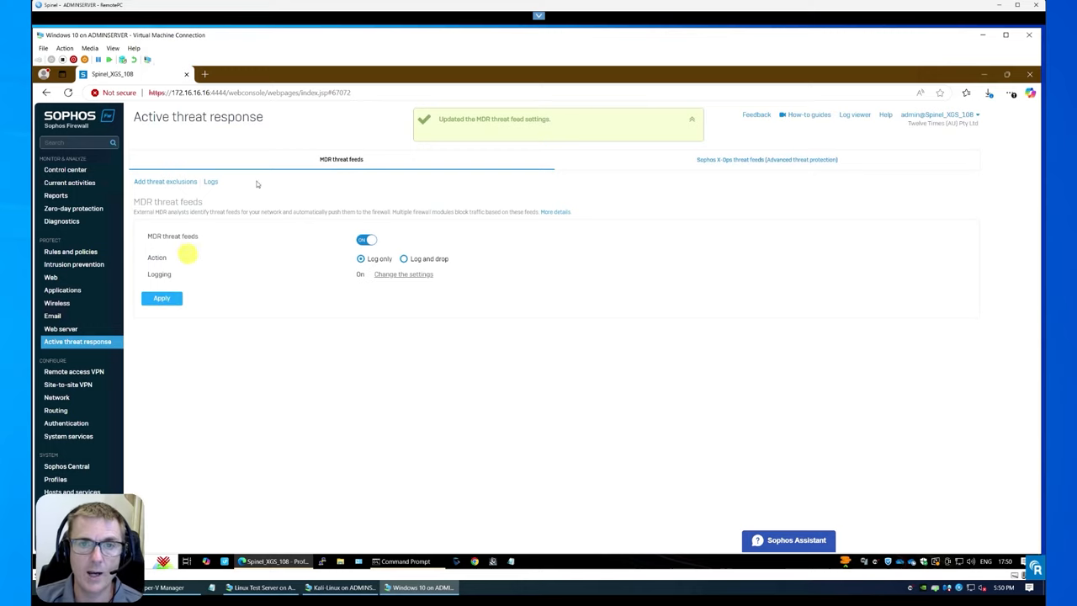
# Switch on Sophos X-Ops threat feeds and save the threat feed settings
pyautogui.click(710, 158)
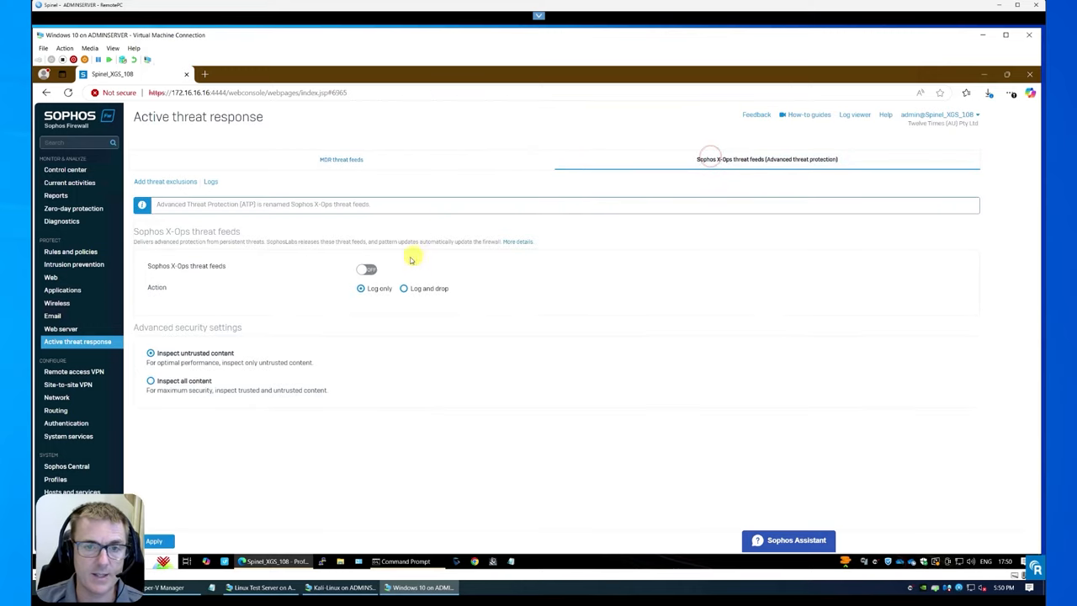
pyautogui.click(368, 267)
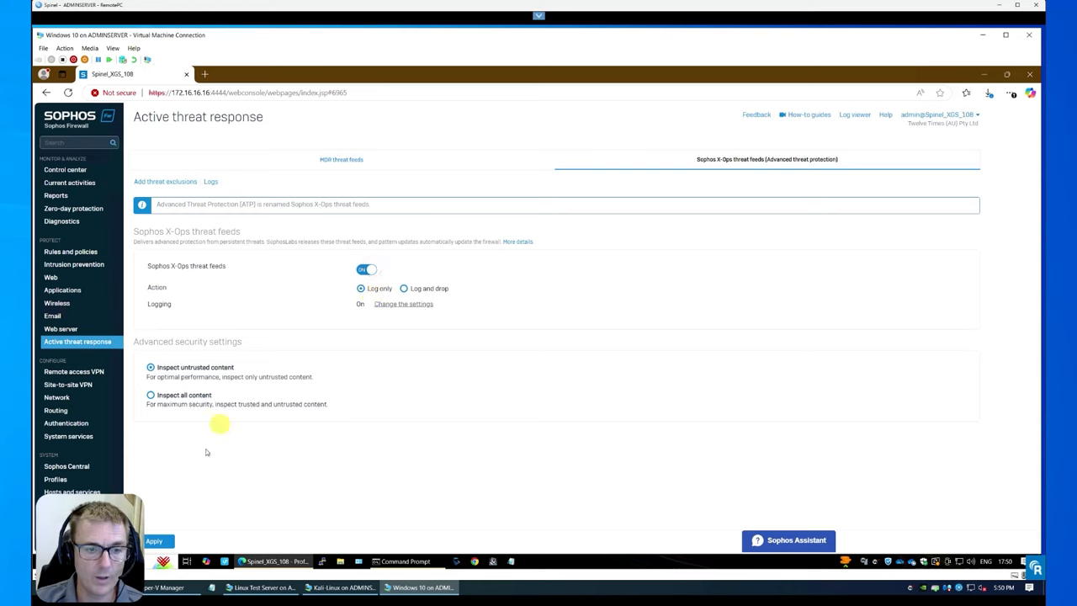
pyautogui.click(171, 541)
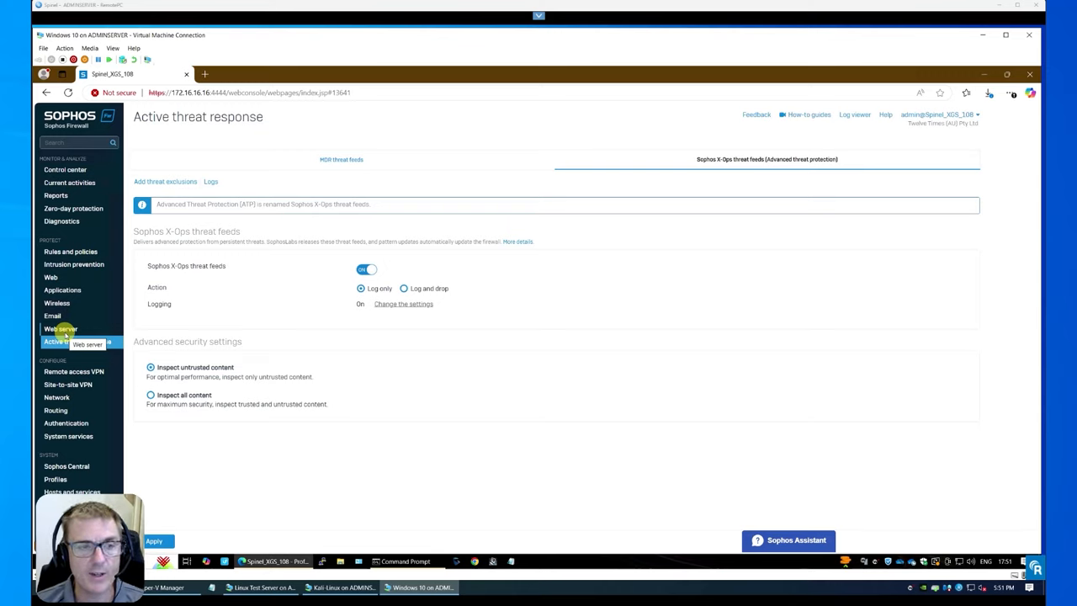
# Inspect the 'Block very high risk' application filter, then return to the filter list
pyautogui.click(62, 291)
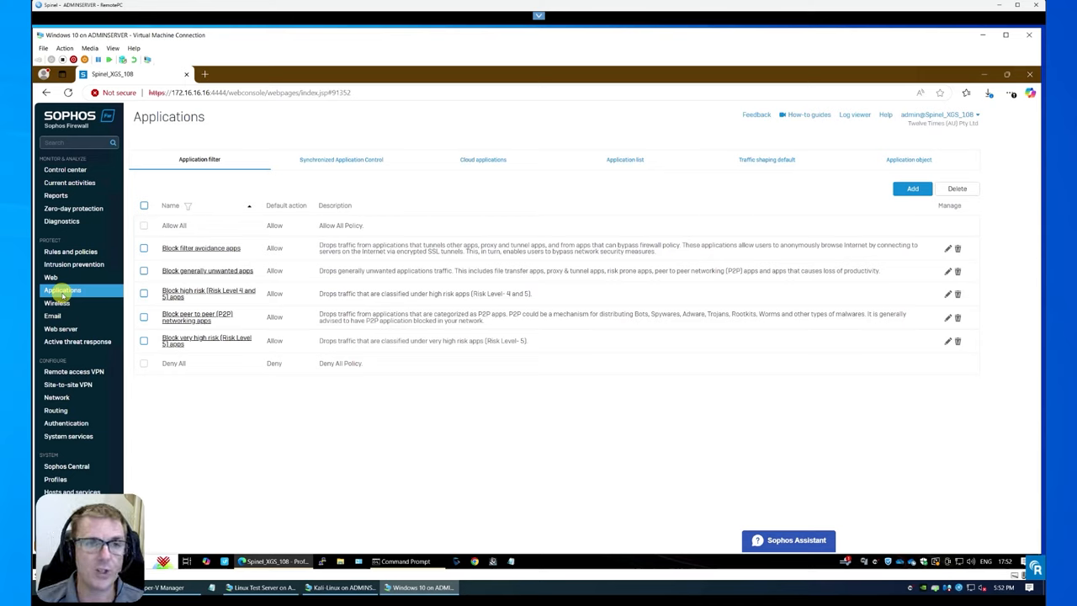
pyautogui.click(210, 340)
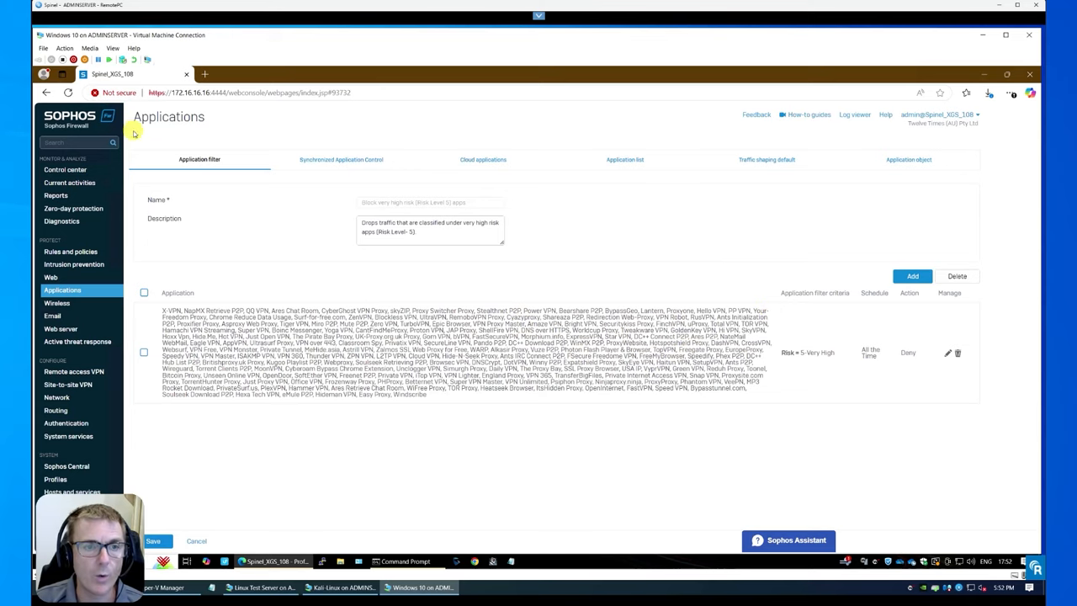
pyautogui.click(189, 160)
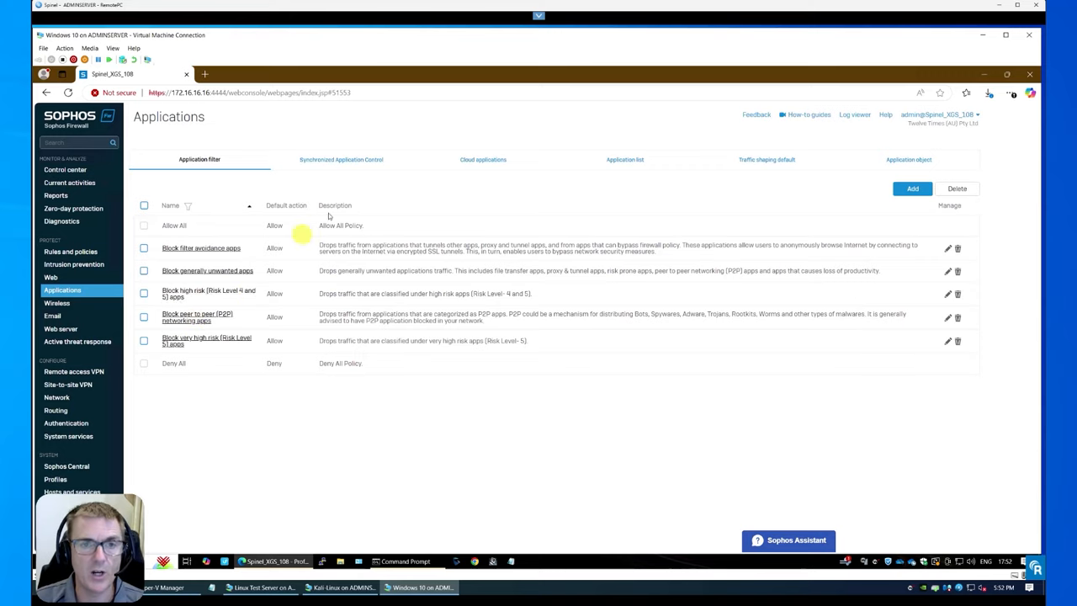
# Browse synchronized app control, cloud apps, app list, traffic shaping and app objects, returning to Application filter
pyautogui.click(356, 159)
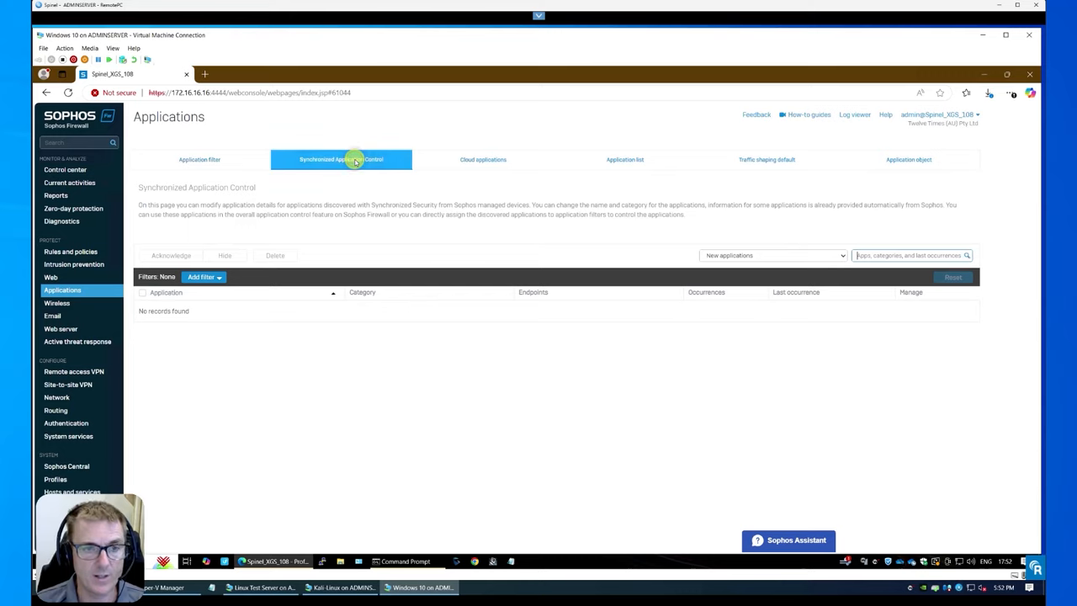
pyautogui.click(468, 166)
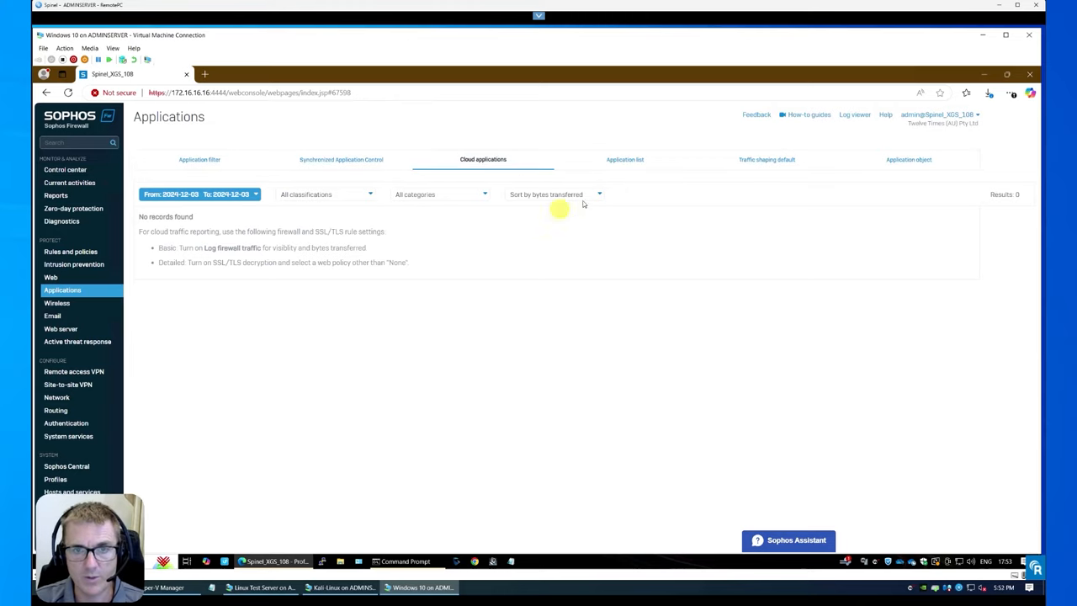
pyautogui.click(621, 162)
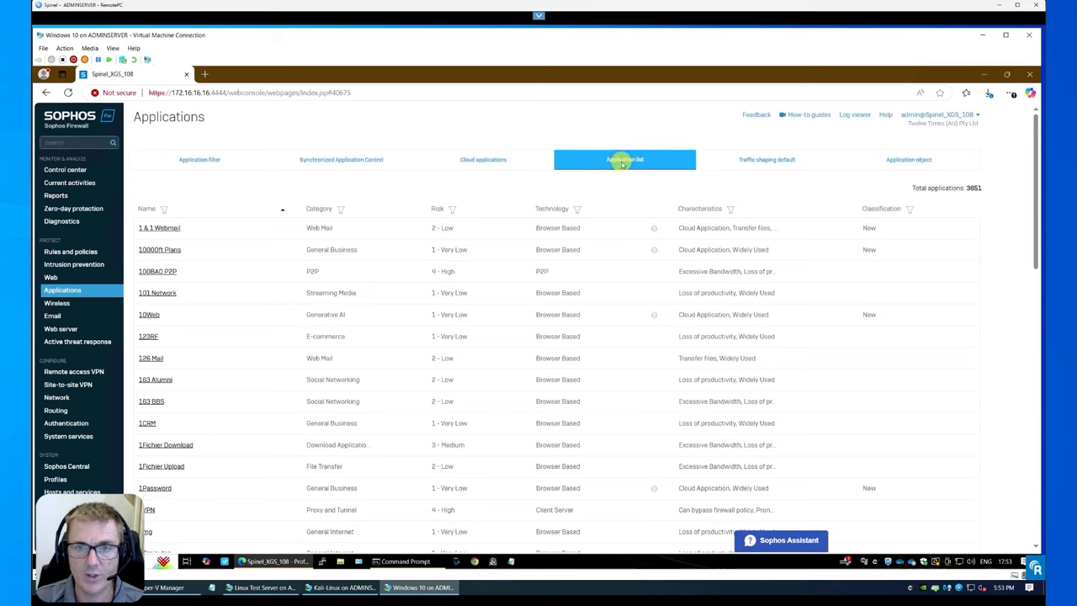
pyautogui.click(798, 159)
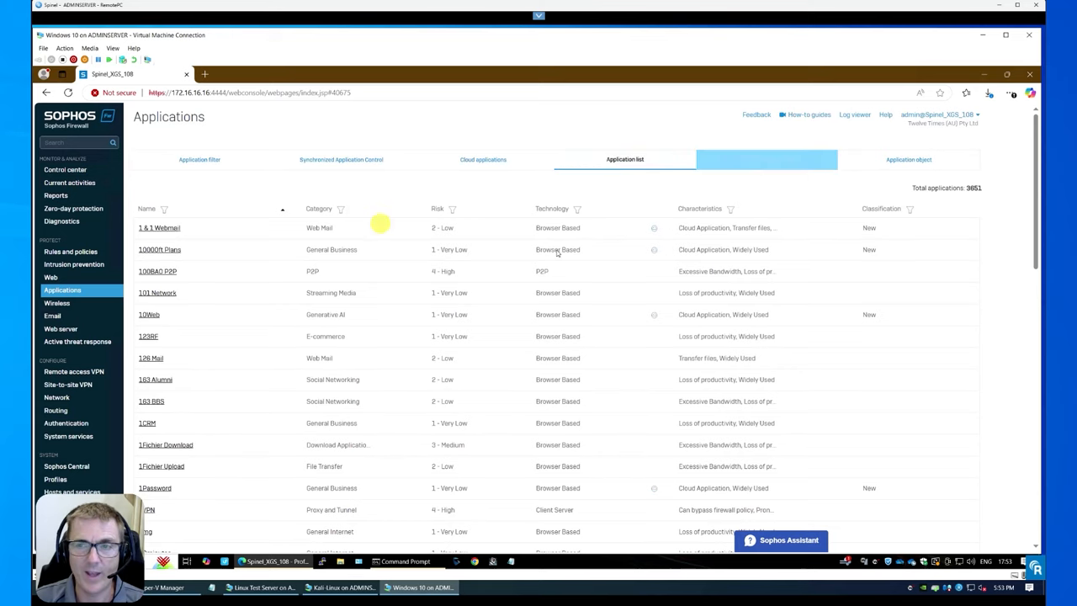
pyautogui.click(895, 159)
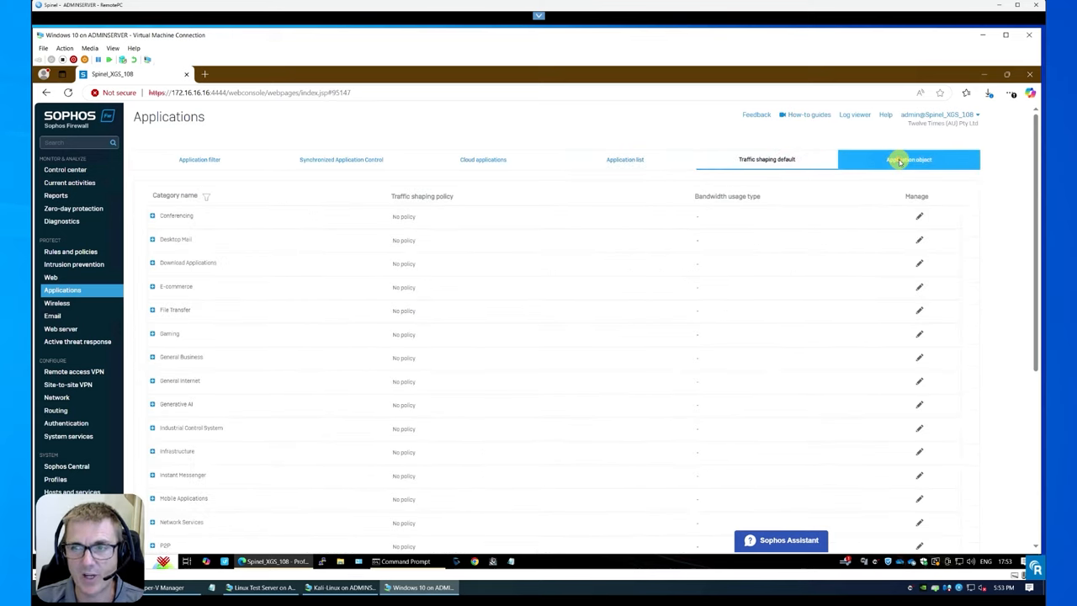
pyautogui.click(207, 159)
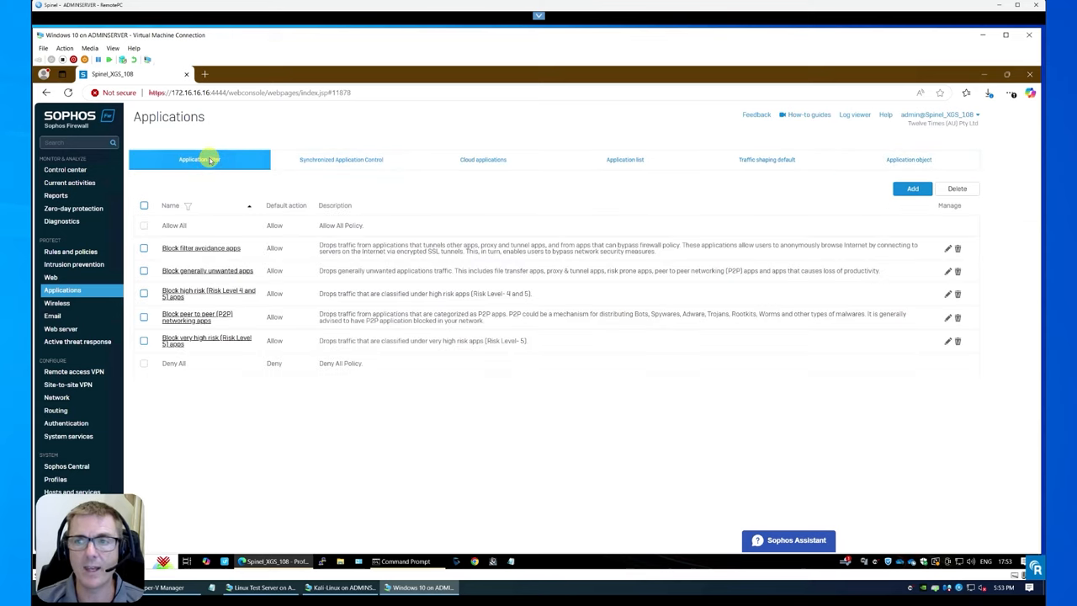
# In Web protection, view Policy quota status, User activities, then General settings
pyautogui.click(52, 278)
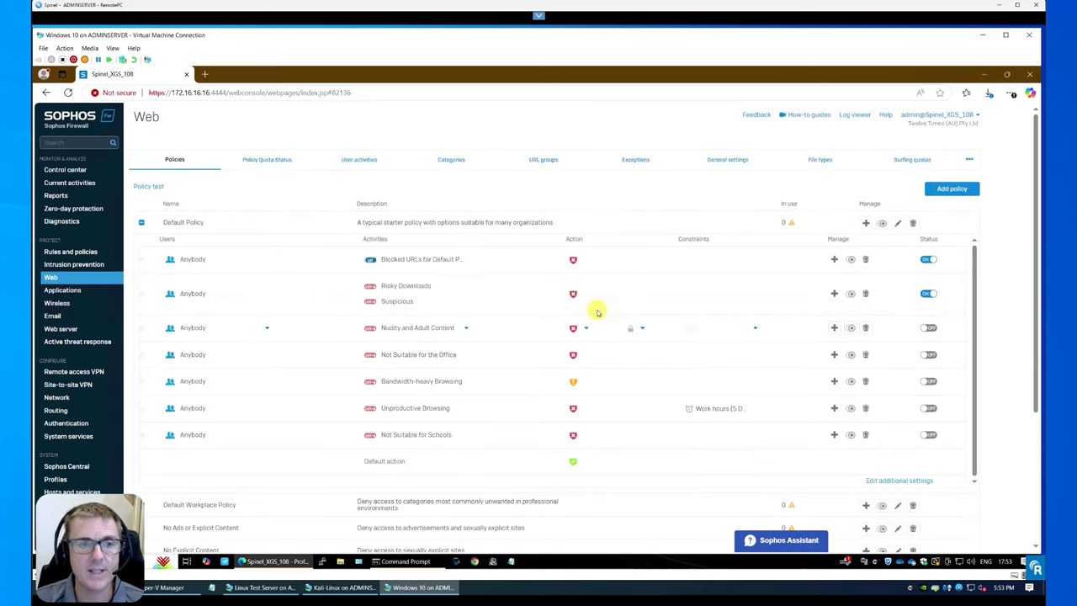
pyautogui.scroll(-2, 445, 327)
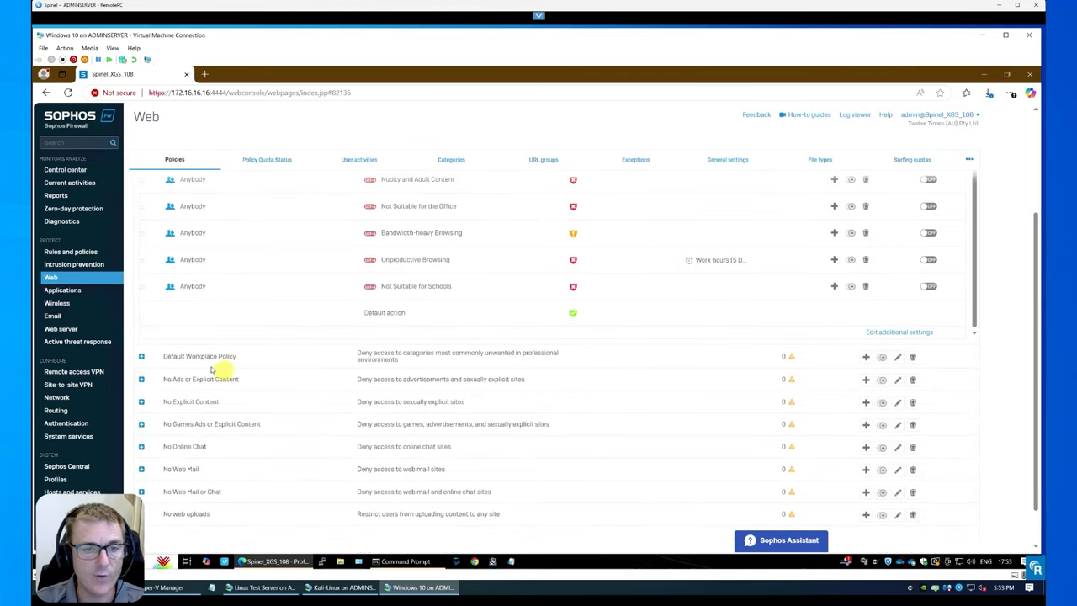
pyautogui.scroll(2, 299, 383)
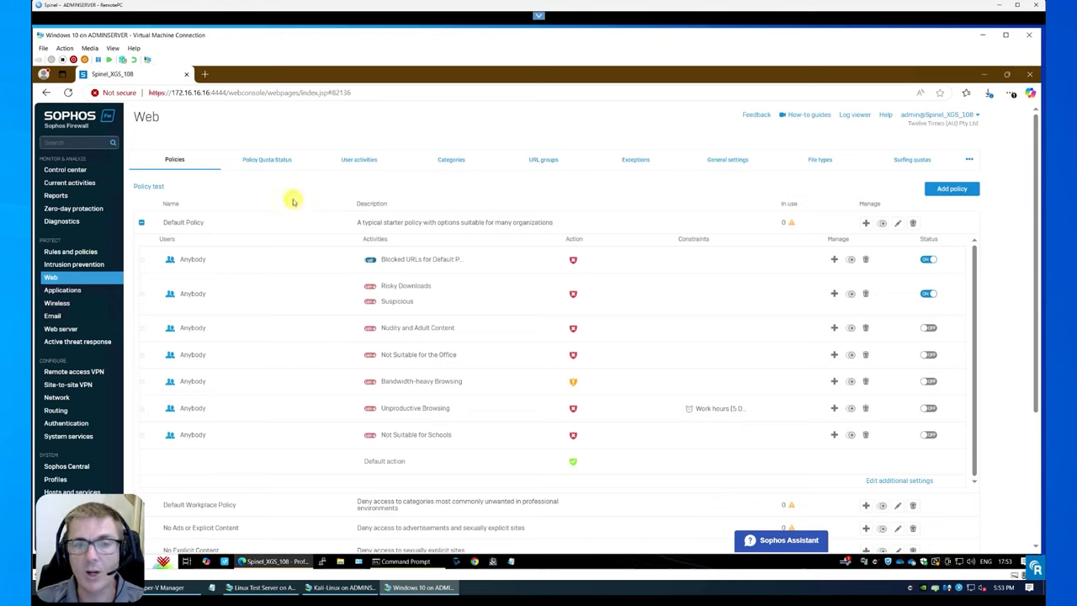
pyautogui.moveTo(433, 298)
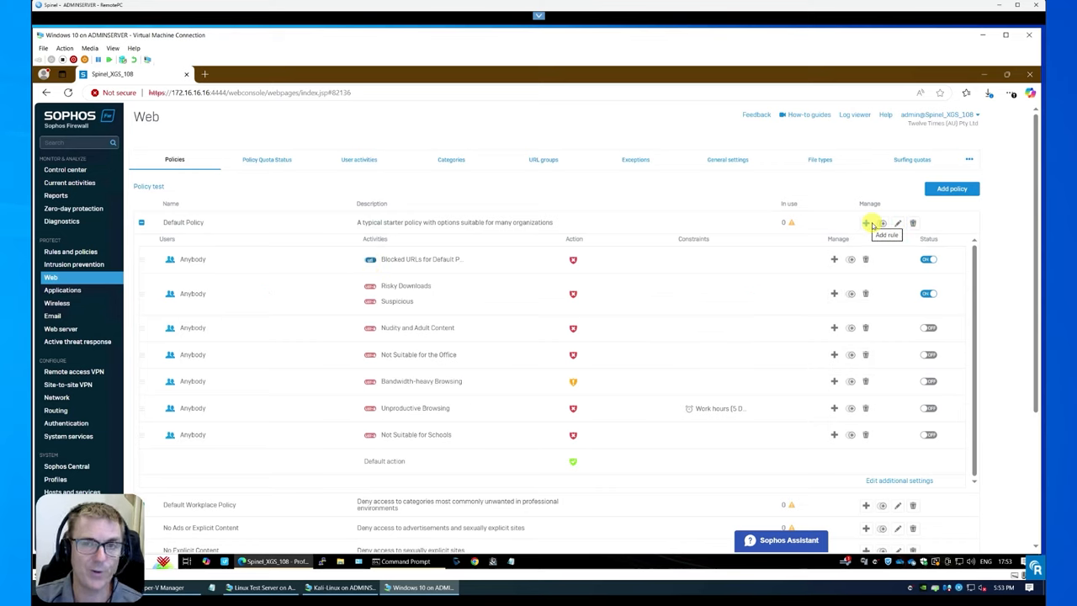
pyautogui.click(265, 159)
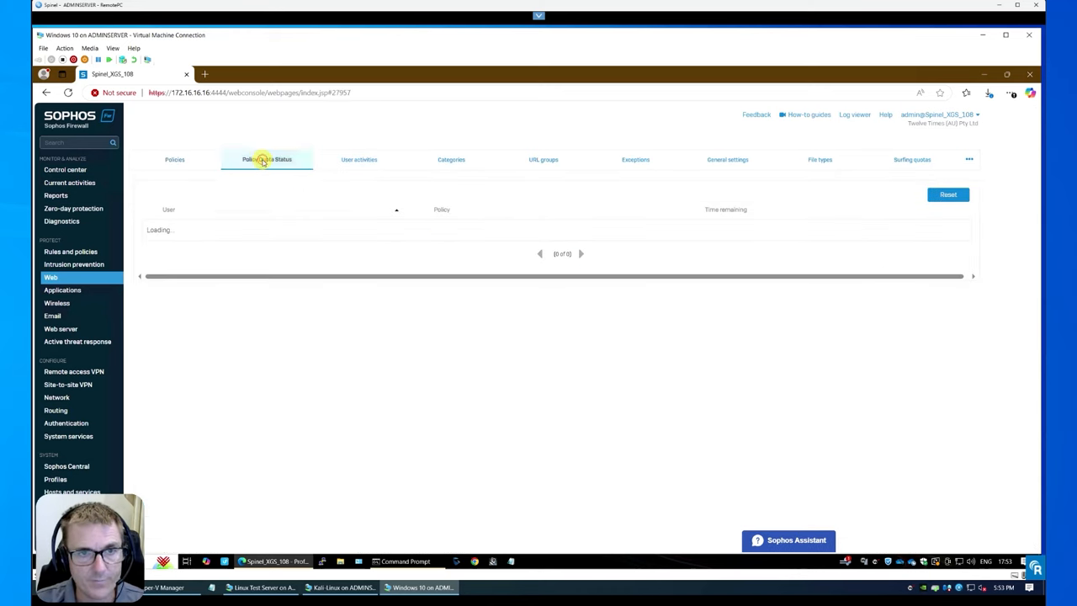
pyautogui.click(362, 164)
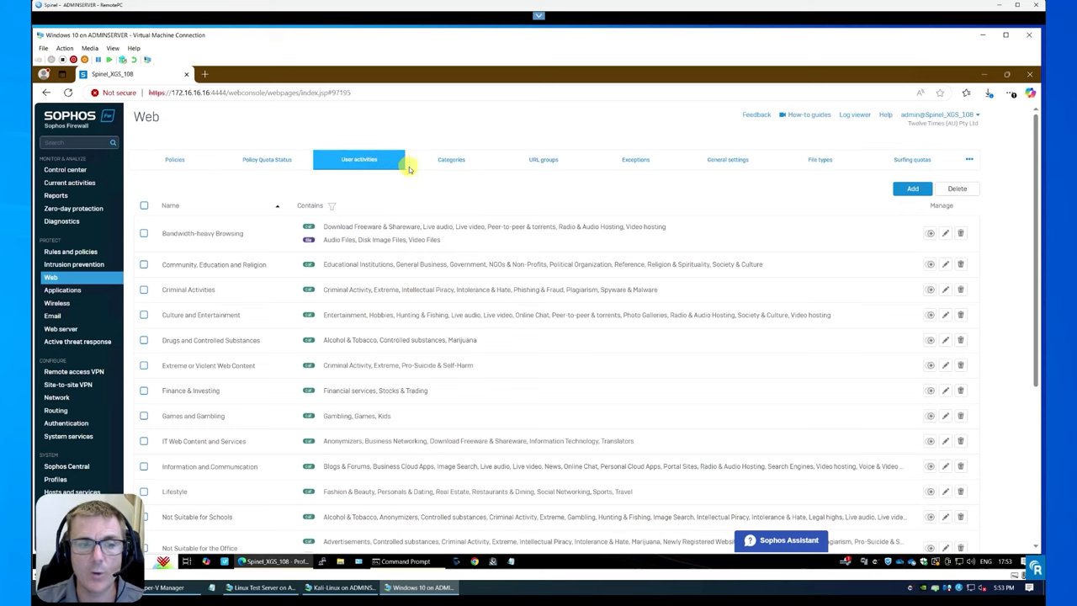
pyautogui.click(731, 161)
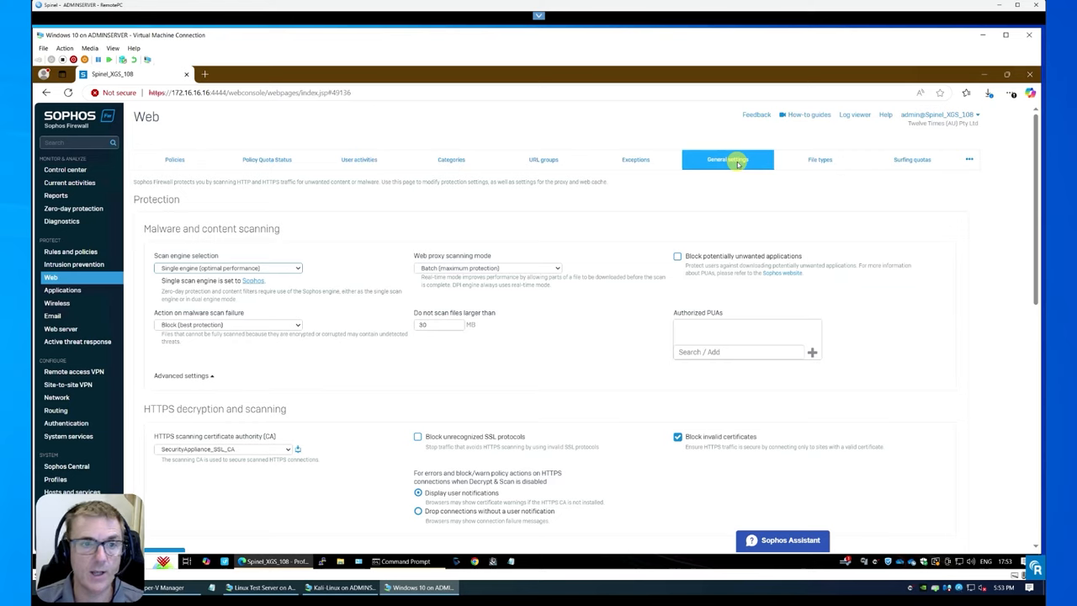
# Set the web scan engine to Dual engine and keep Batch web proxy scanning mode
pyautogui.click(291, 268)
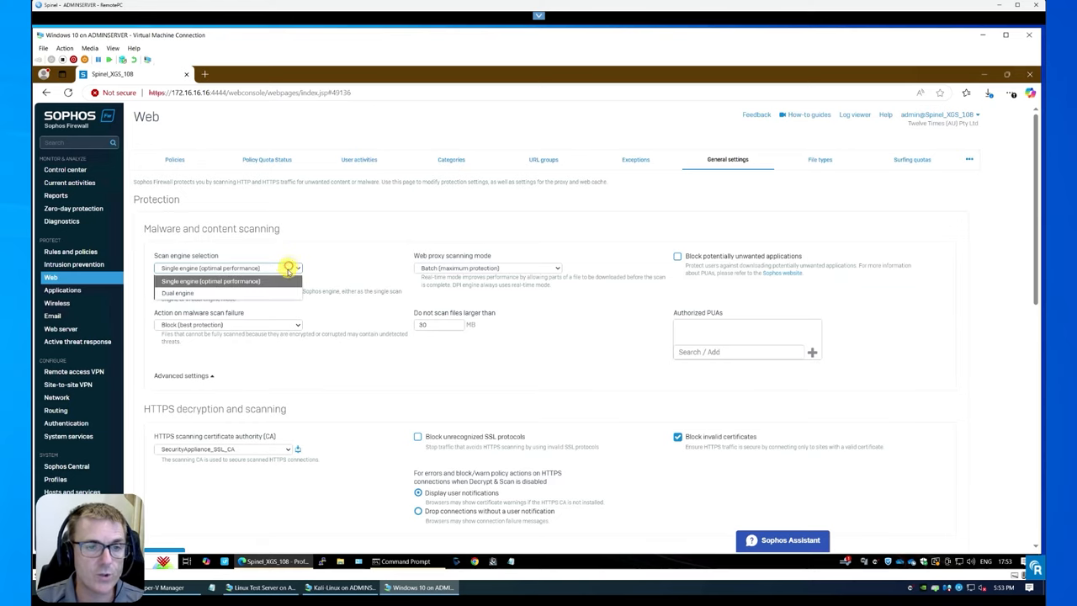
pyautogui.click(246, 290)
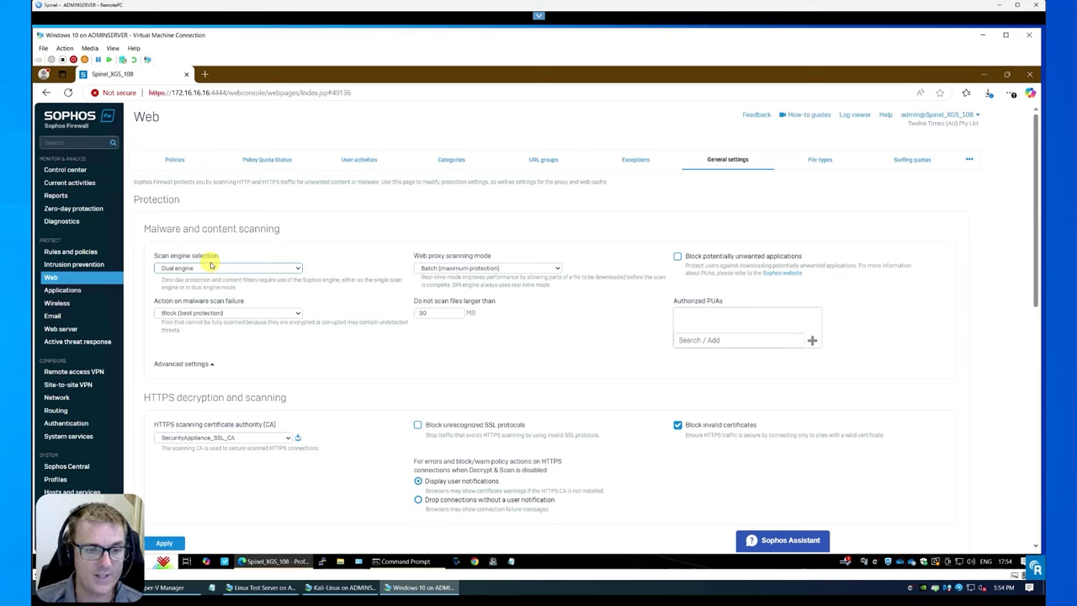
pyautogui.click(529, 270)
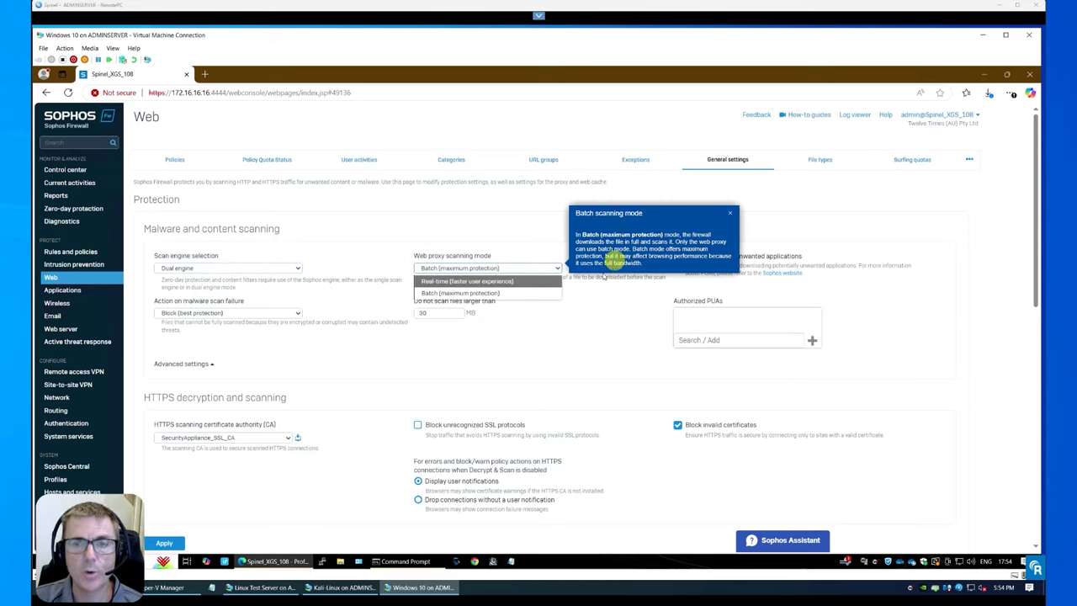
pyautogui.click(485, 298)
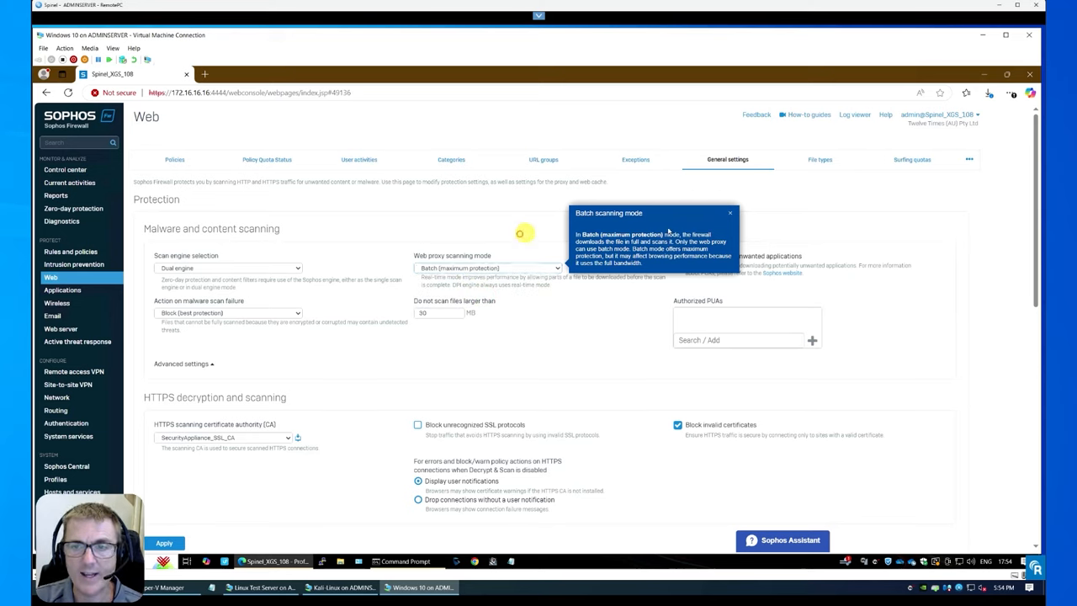
pyautogui.click(729, 213)
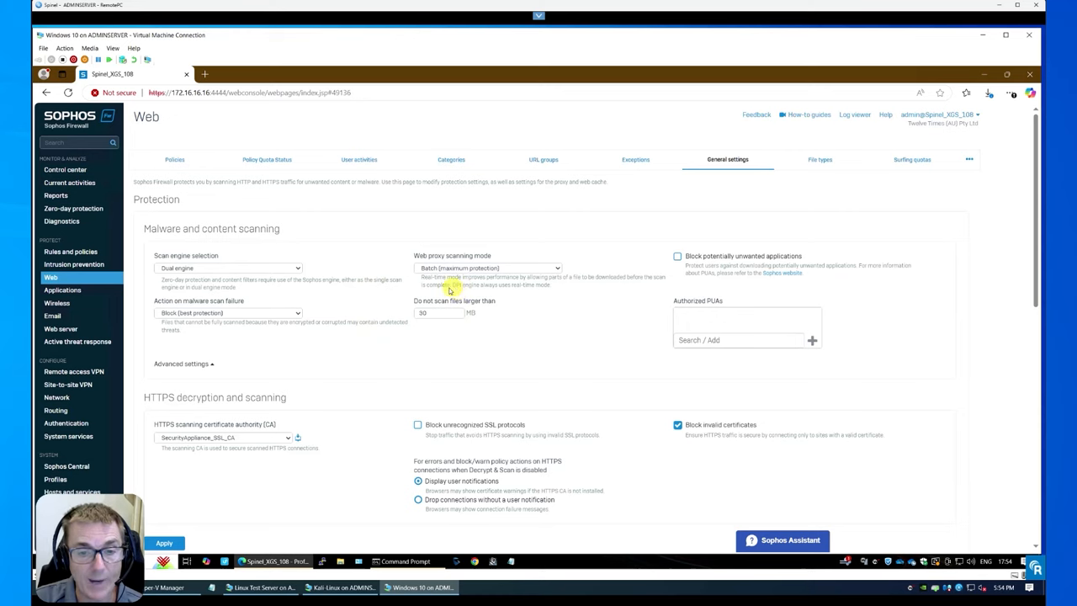
# Apply the web protection general settings and move to Intrusion prevention
pyautogui.scroll(-3, 555, 341)
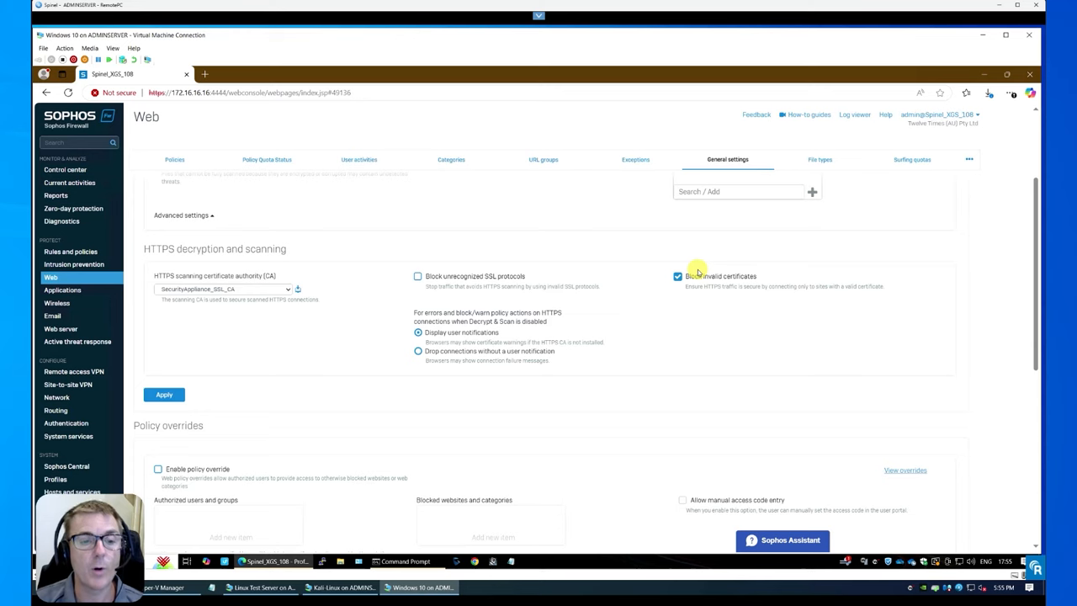
pyautogui.scroll(-3, 627, 340)
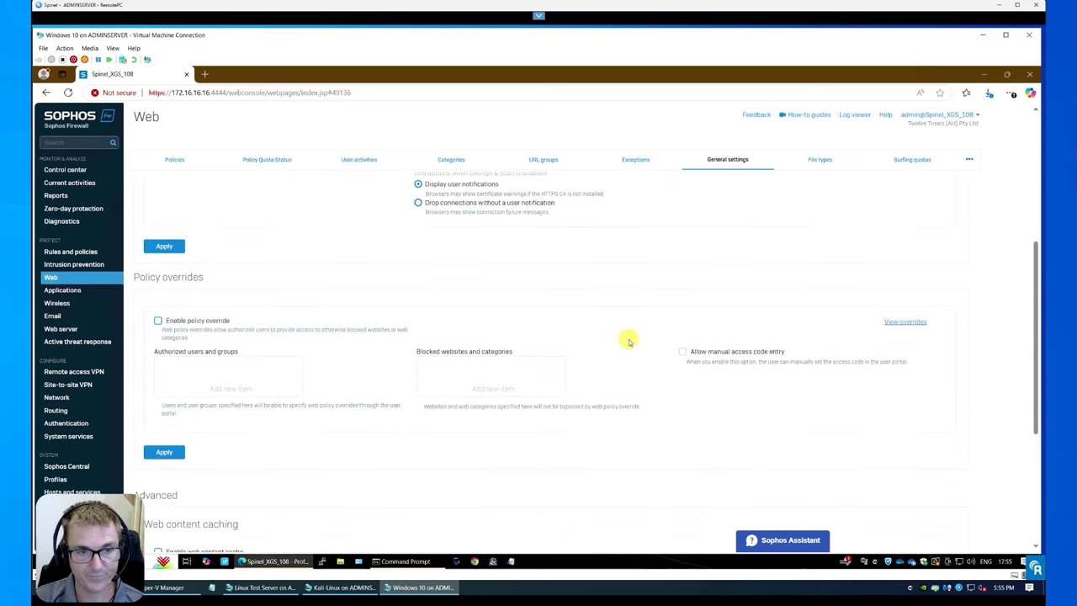
pyautogui.scroll(-2, 637, 404)
pyautogui.scroll(8, 698, 425)
pyautogui.scroll(-2, 242, 509)
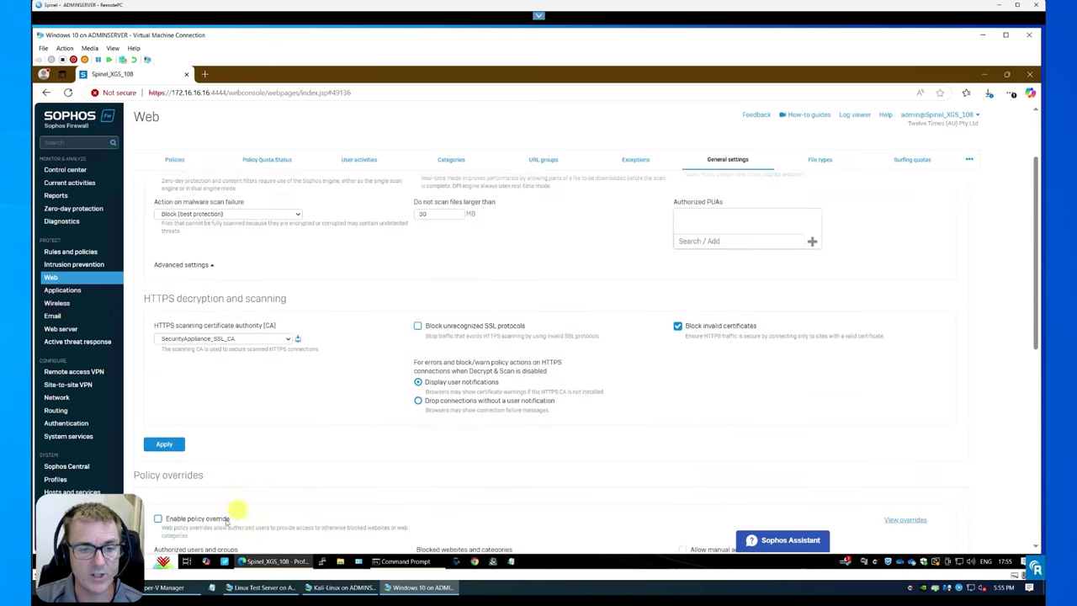
pyautogui.click(159, 449)
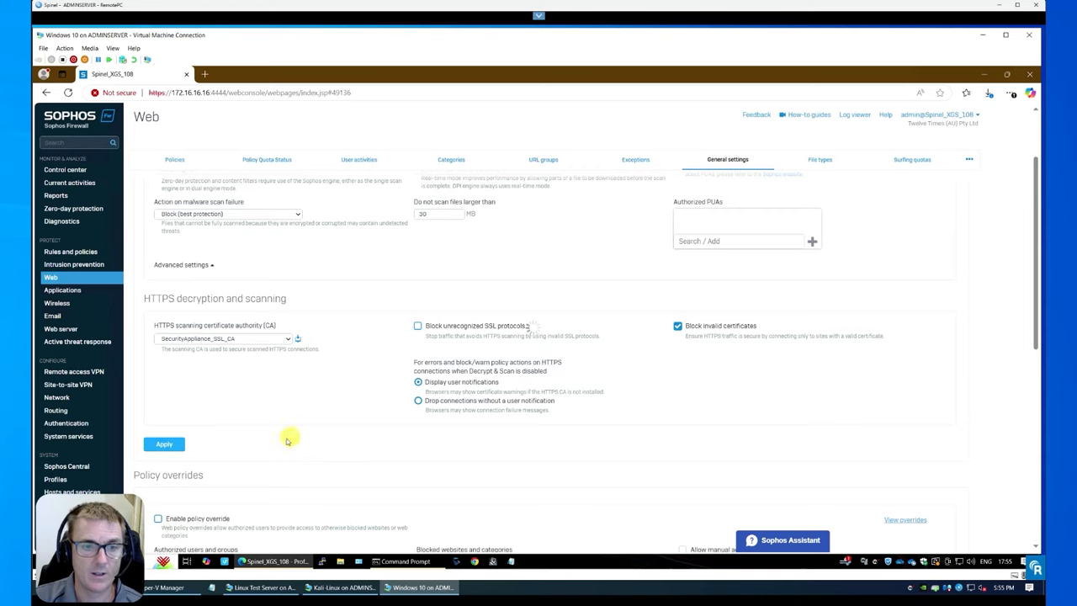
pyautogui.click(165, 444)
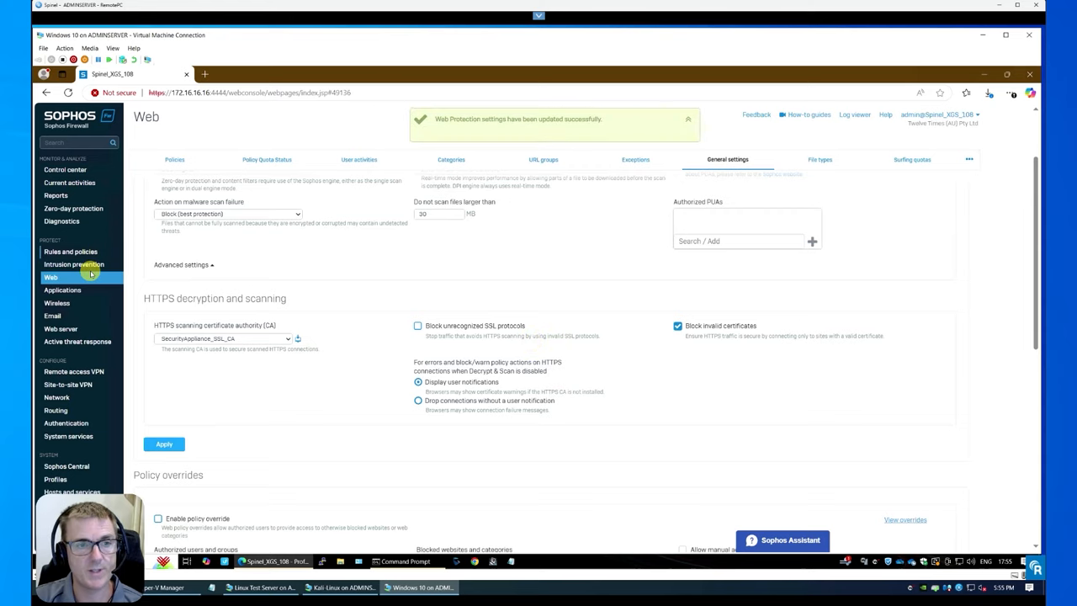
pyautogui.click(91, 268)
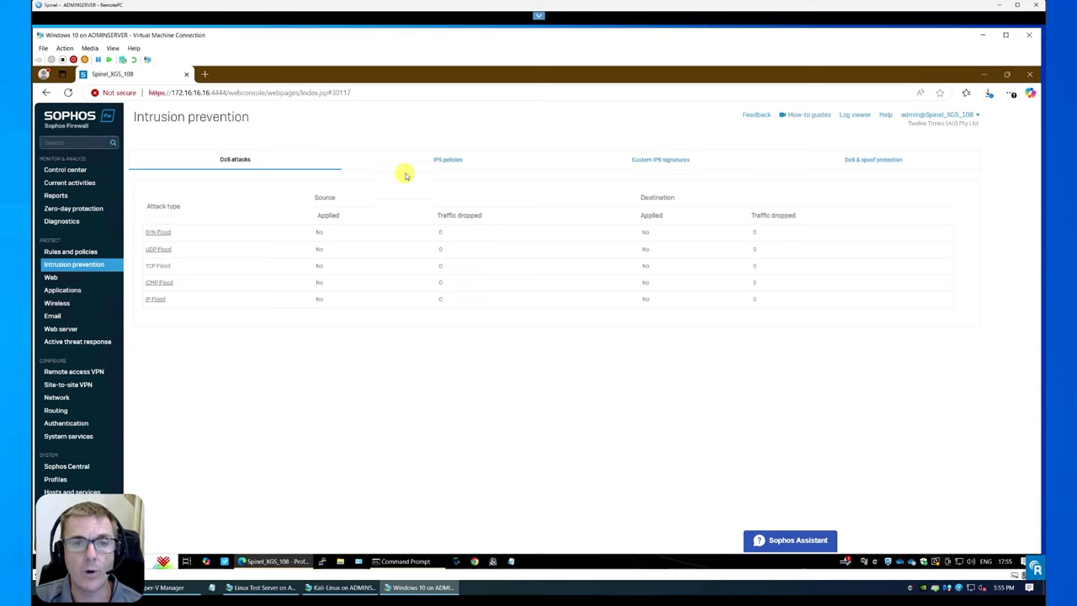
# Switch IPS protection on under IPS policies, then go to Zero-day protection
pyautogui.click(440, 161)
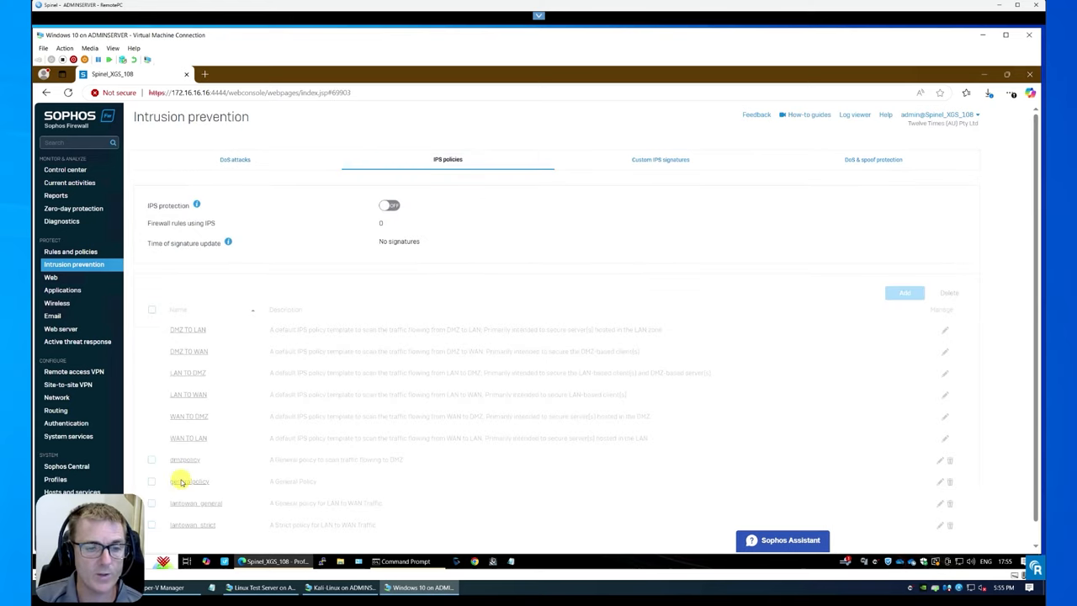
pyautogui.click(391, 204)
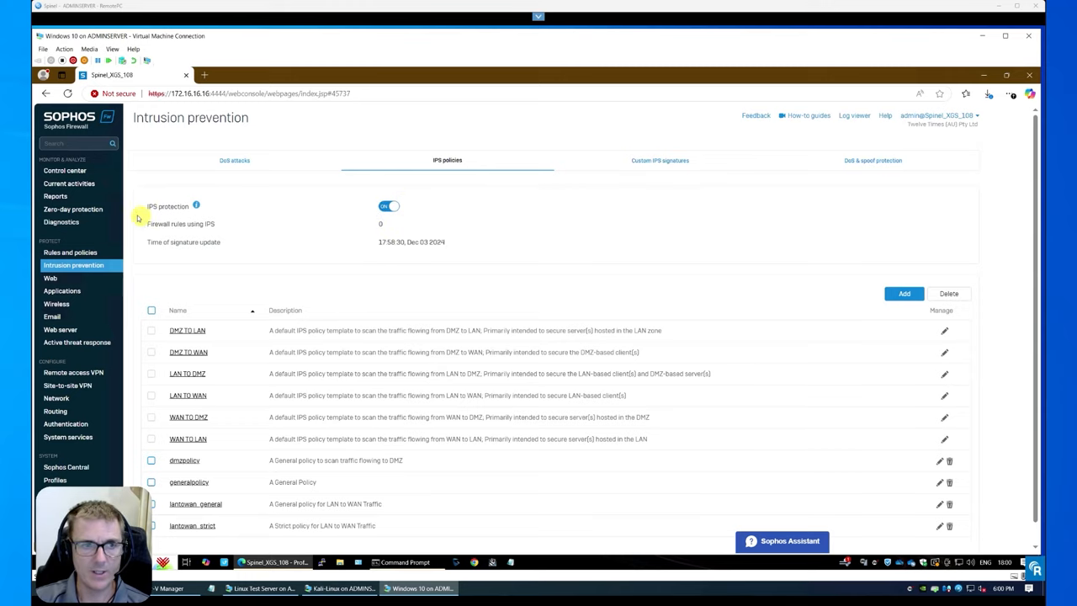
pyautogui.click(92, 210)
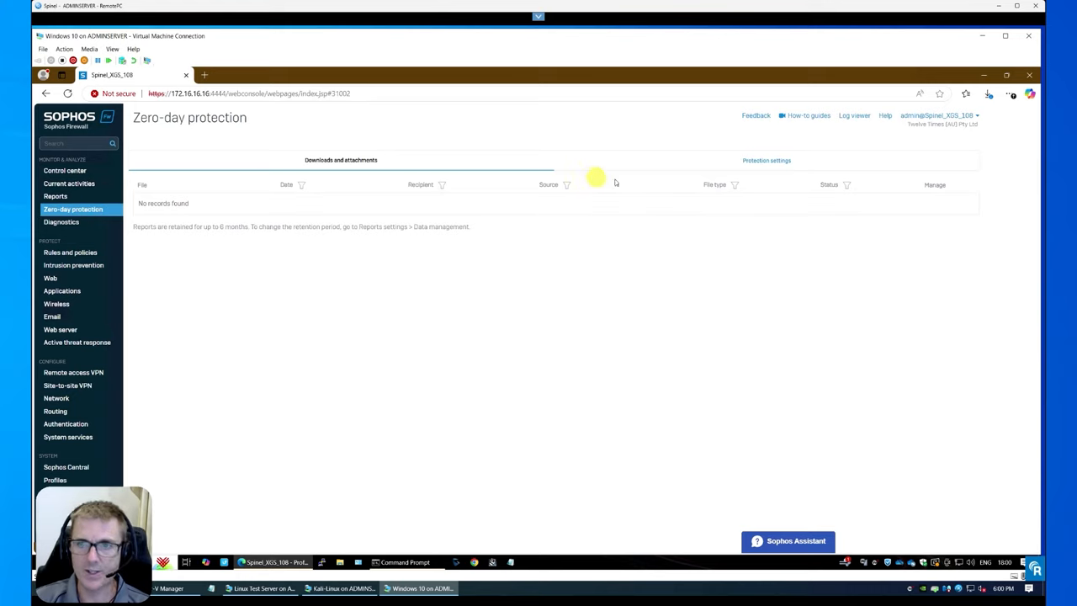
# Apply Asia-Pacific (Sydney) as the zero-day data center, then return to Rules and policies
pyautogui.click(757, 162)
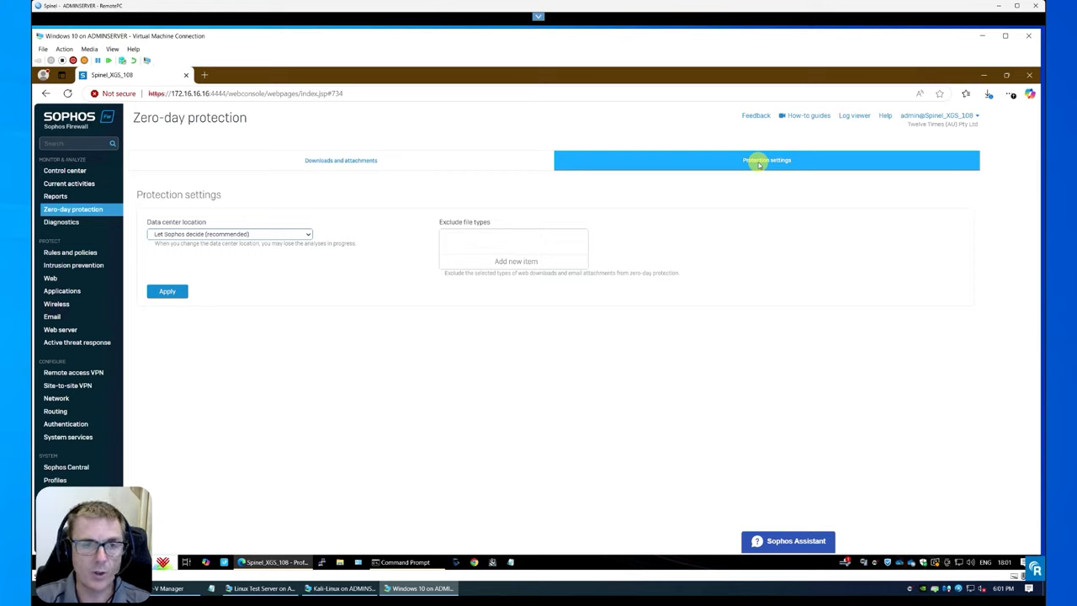
pyautogui.click(287, 234)
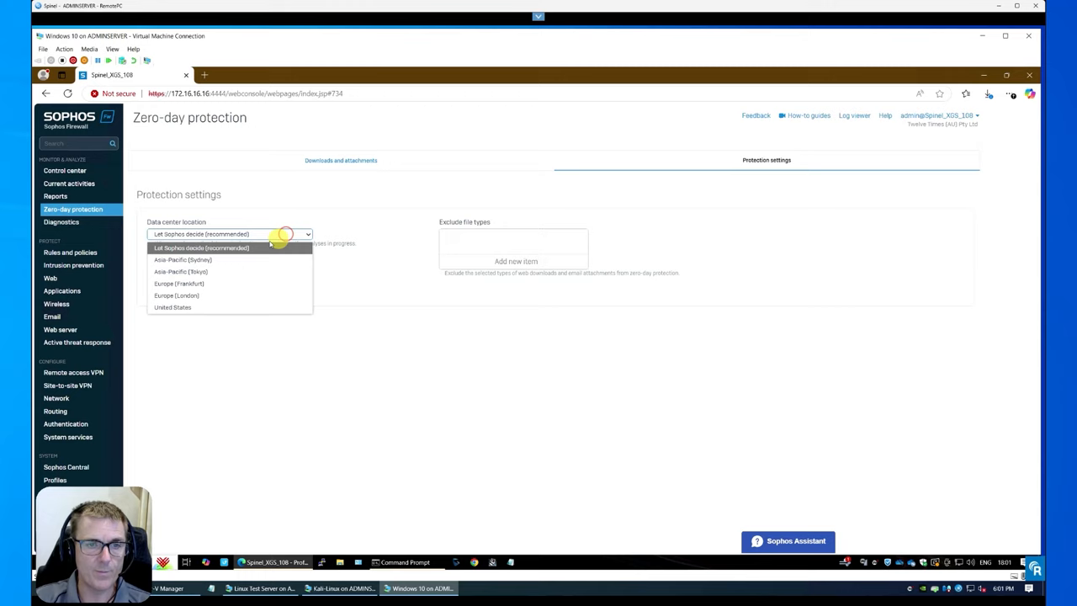
pyautogui.click(230, 264)
pyautogui.click(168, 293)
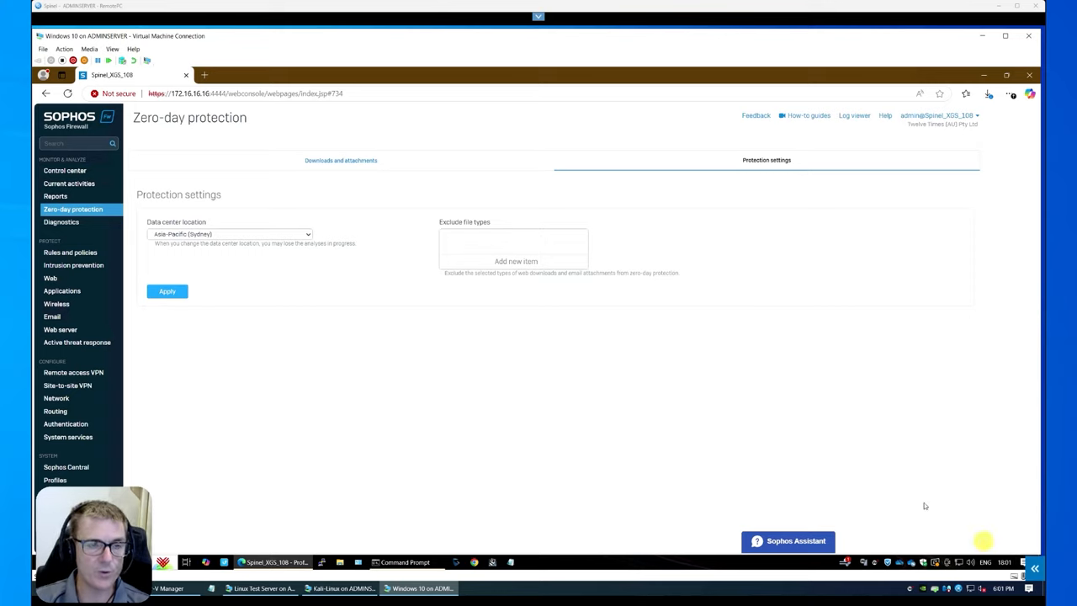
pyautogui.click(66, 252)
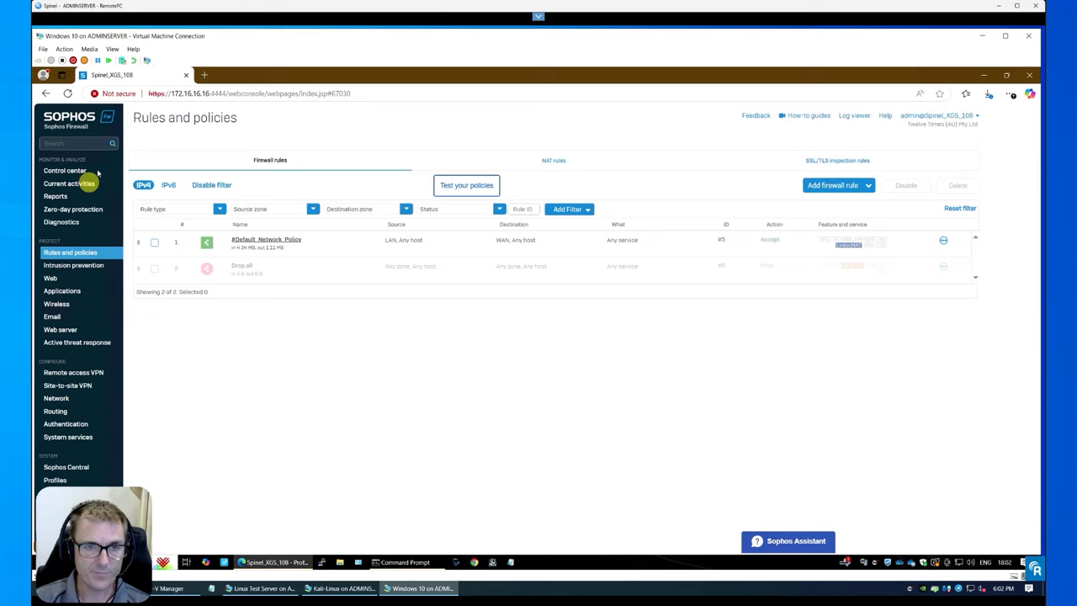
# Rename #Default_Network_Policy to 'Default LAN to WAN' and enable Log firewall traffic
pyautogui.click(270, 240)
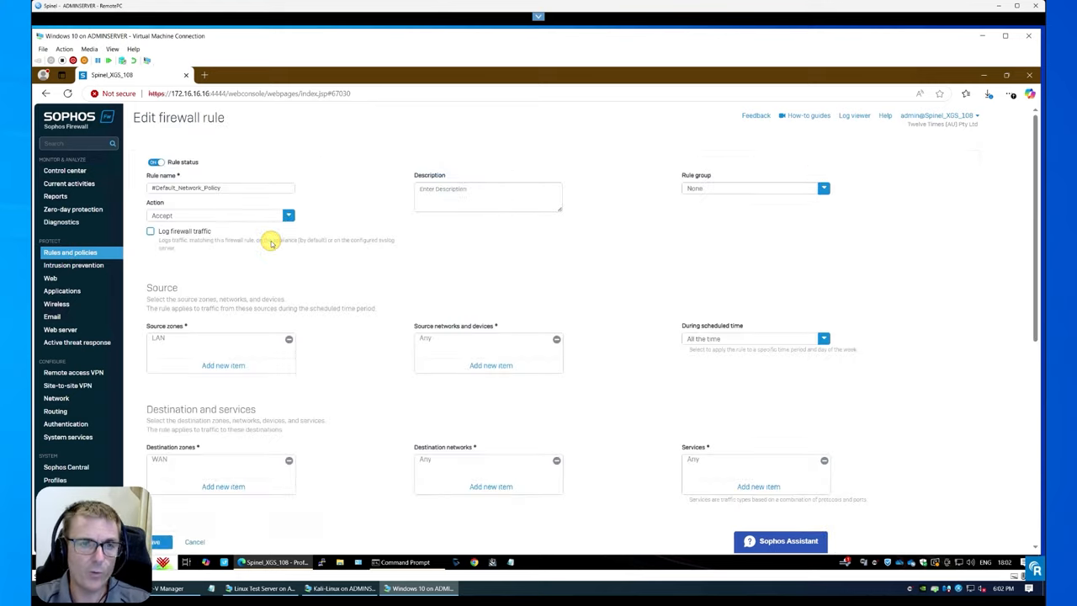
pyautogui.moveTo(226, 187); pyautogui.dragTo(149, 191)
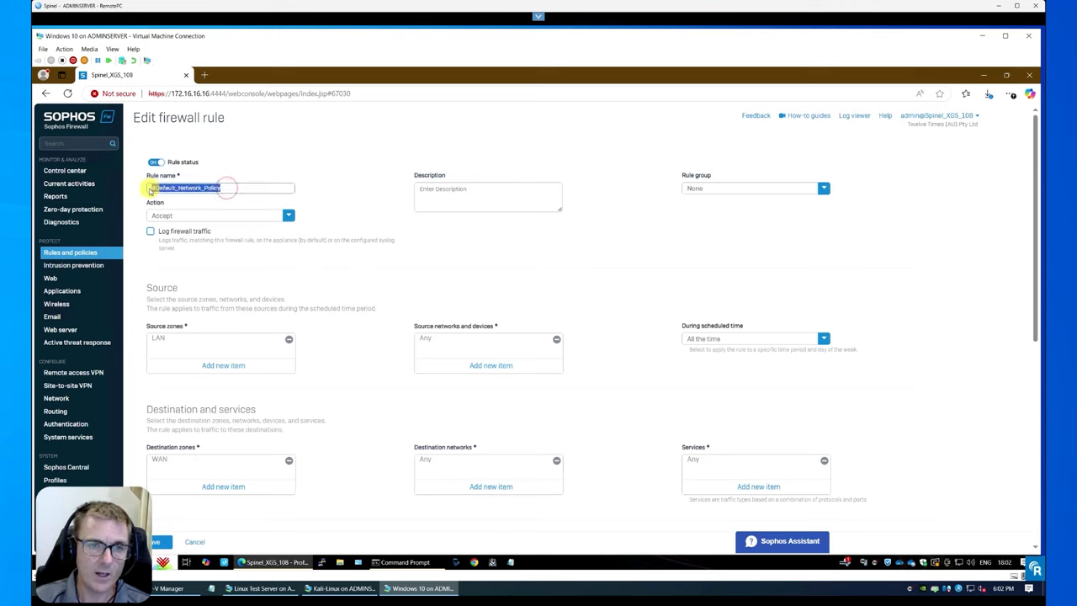
pyautogui.press('BackSpace')
pyautogui.write('Default L')
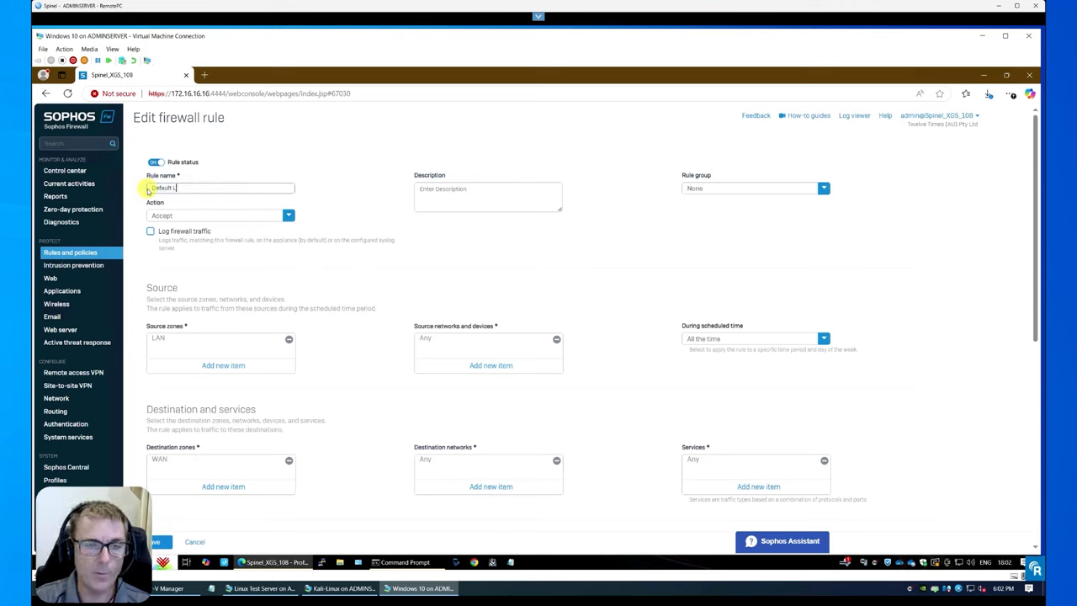
pyautogui.write('AN to WAN')
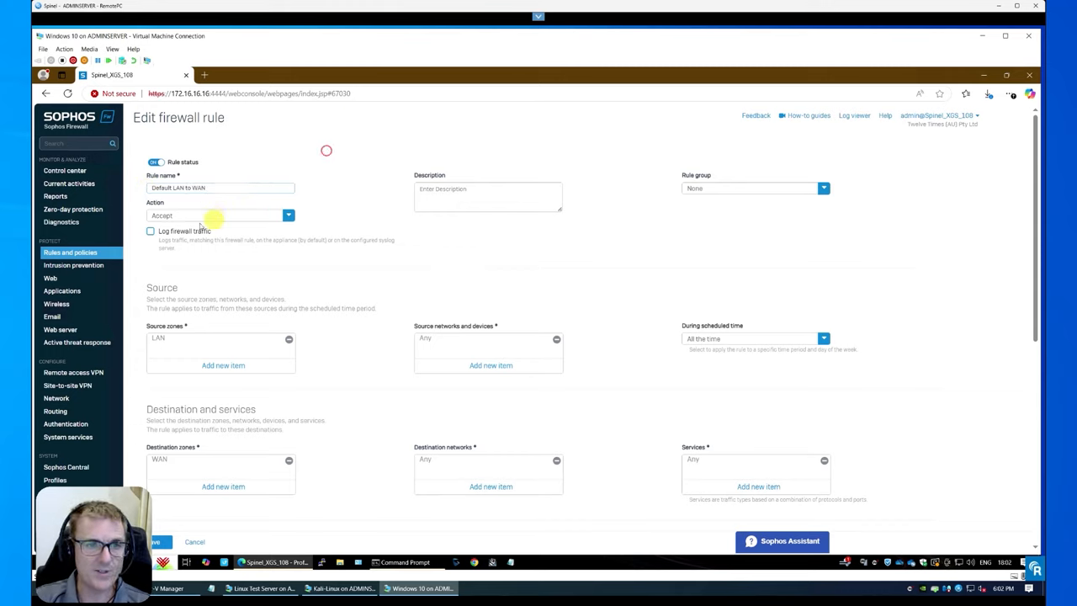
pyautogui.click(150, 231)
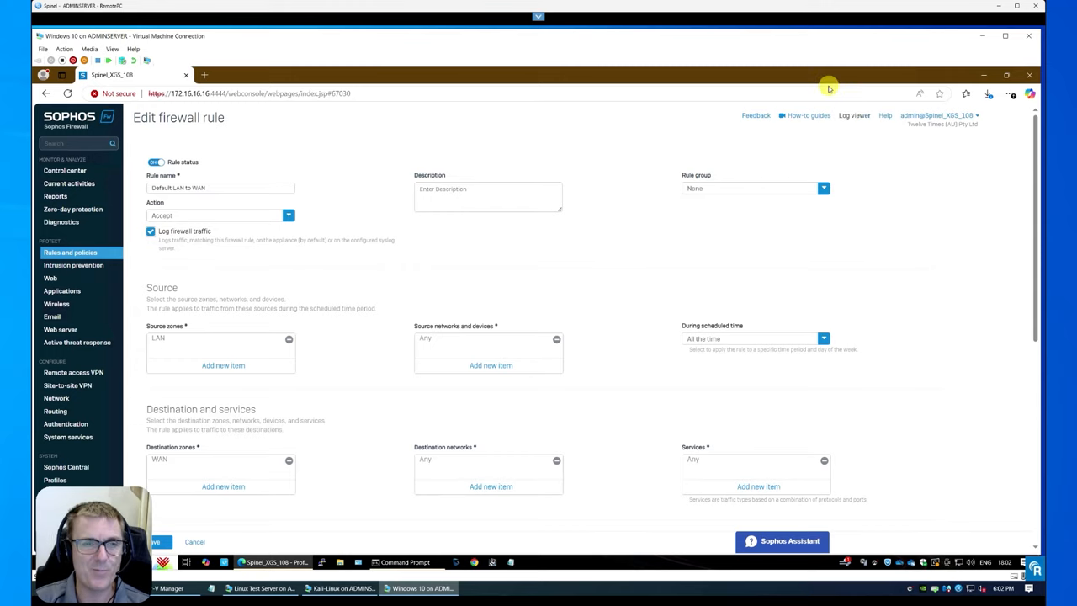
pyautogui.scroll(-1, 385, 197)
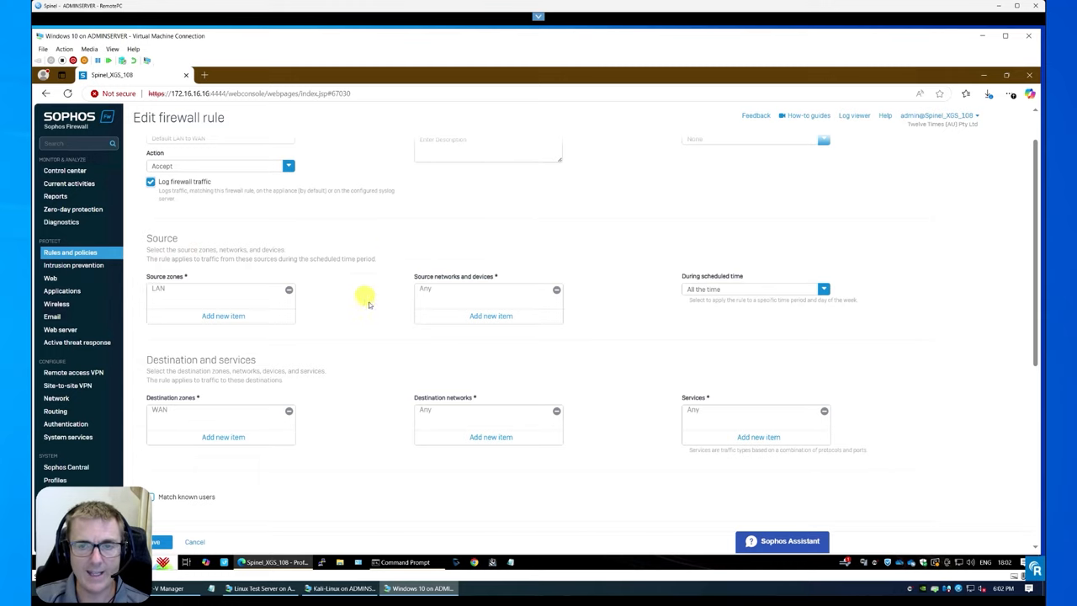
pyautogui.scroll(-1, 348, 344)
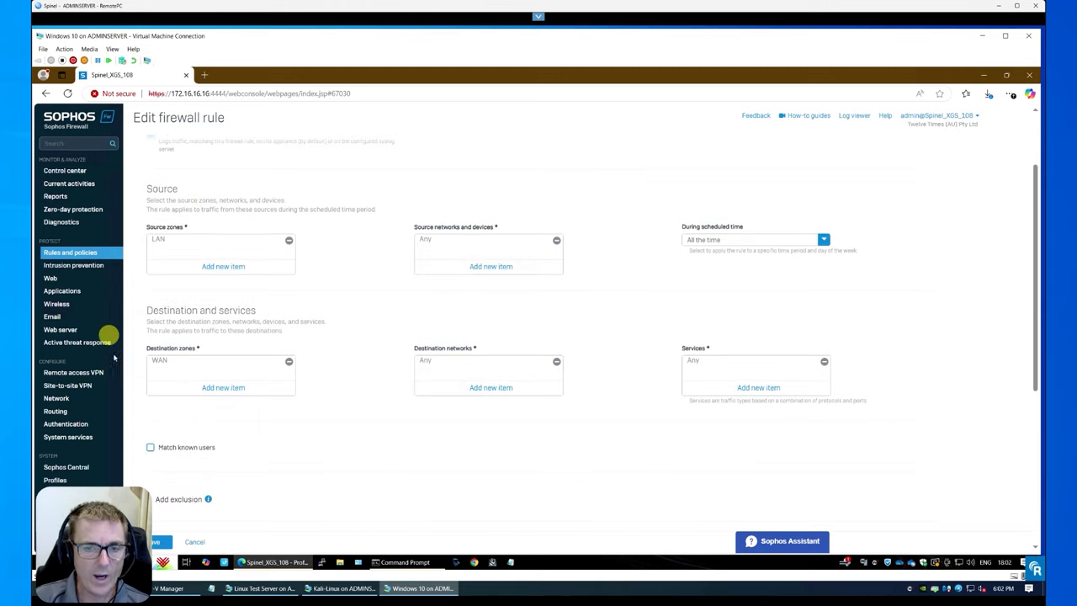
pyautogui.scroll(-1, 556, 340)
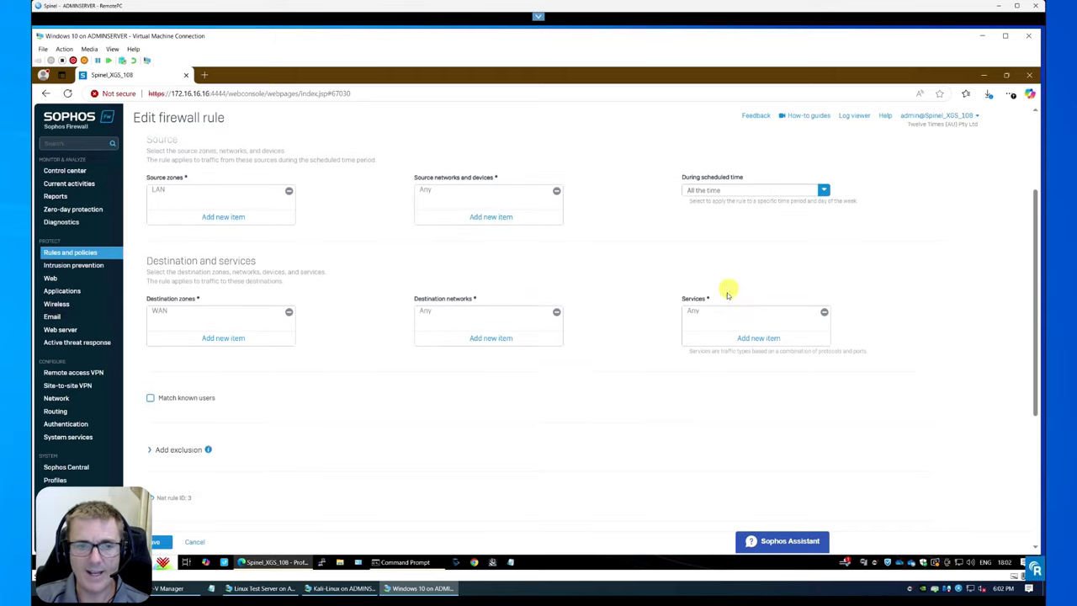
pyautogui.scroll(-2, 376, 330)
pyautogui.scroll(-1, 376, 329)
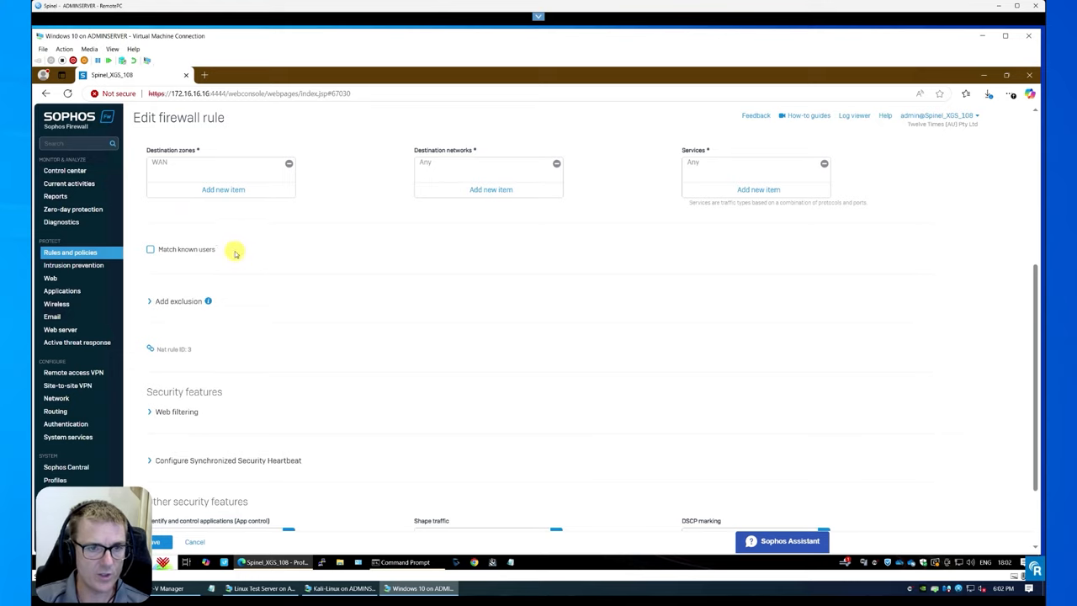
# Give the rule Default Workplace Policy with HTTP/HTTPS, zero-day and FTP malware scanning
pyautogui.scroll(-2, 293, 324)
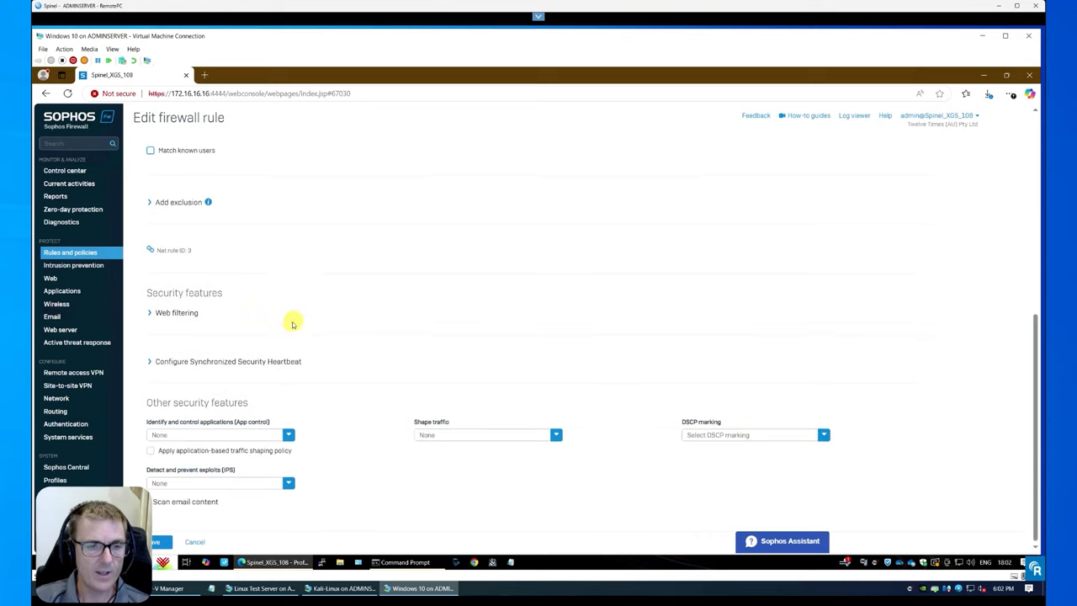
pyautogui.click(151, 314)
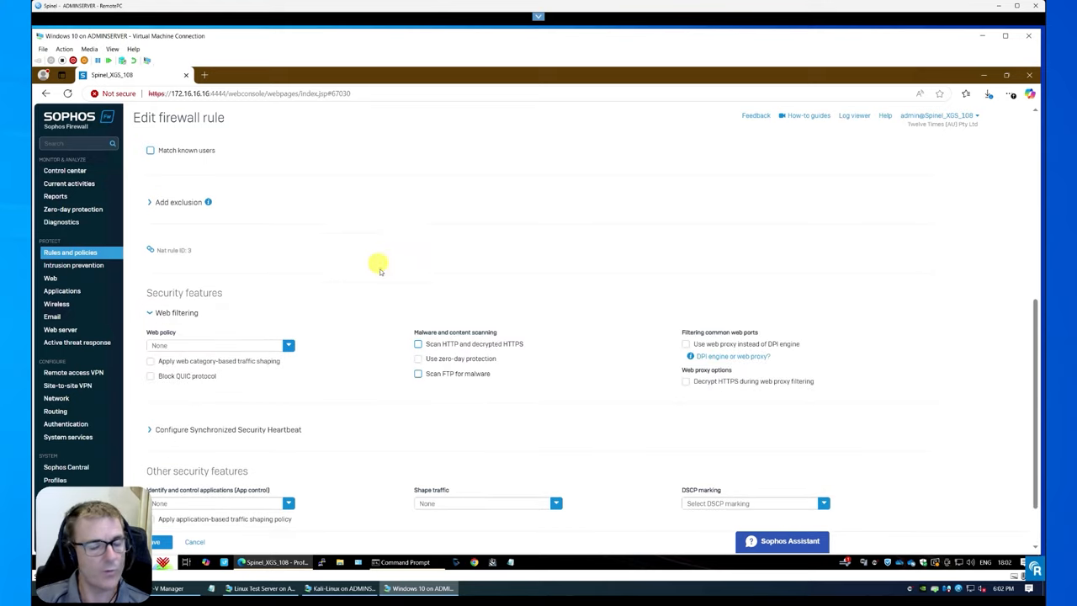
pyautogui.scroll(-1, 379, 273)
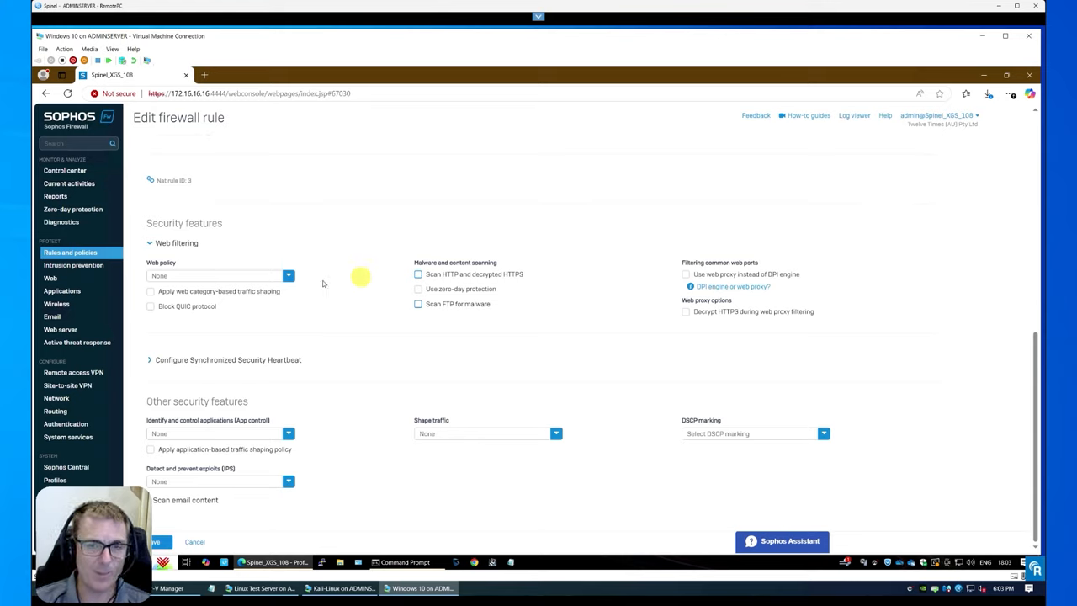
pyautogui.click(261, 277)
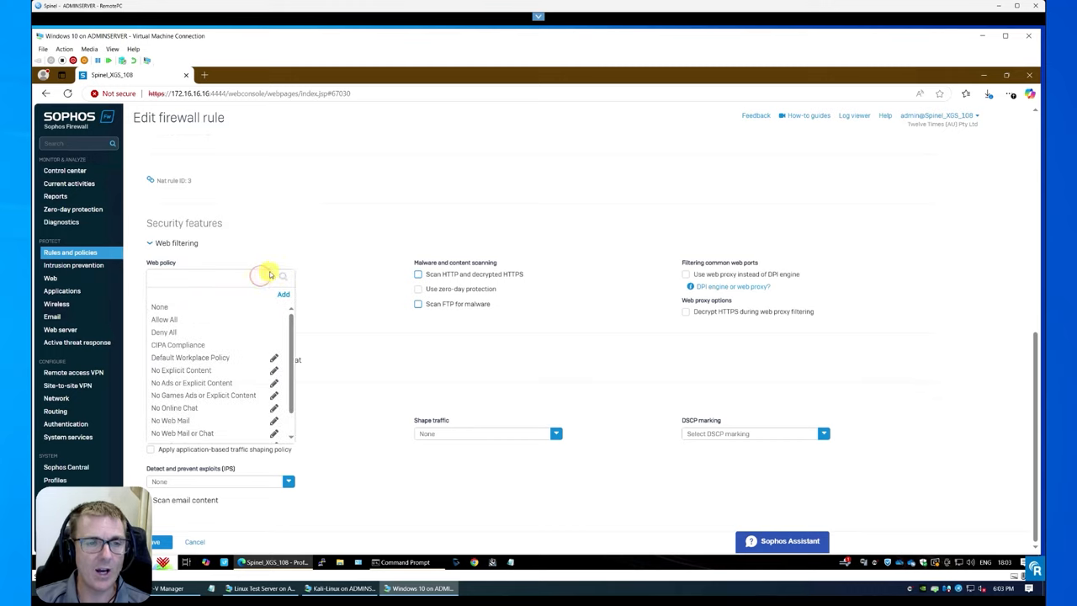
pyautogui.click(216, 357)
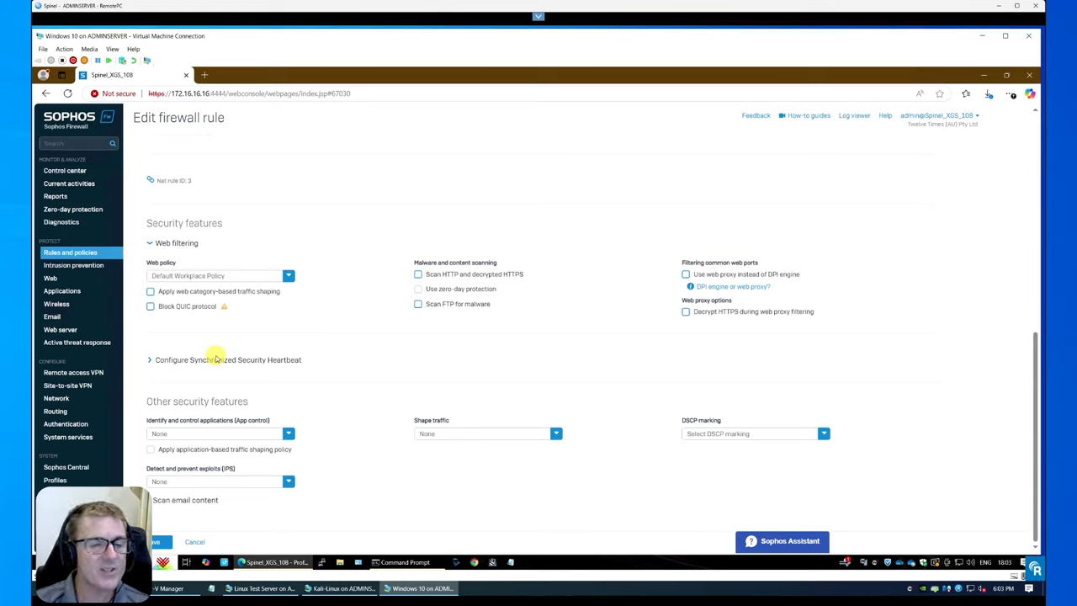
pyautogui.click(418, 275)
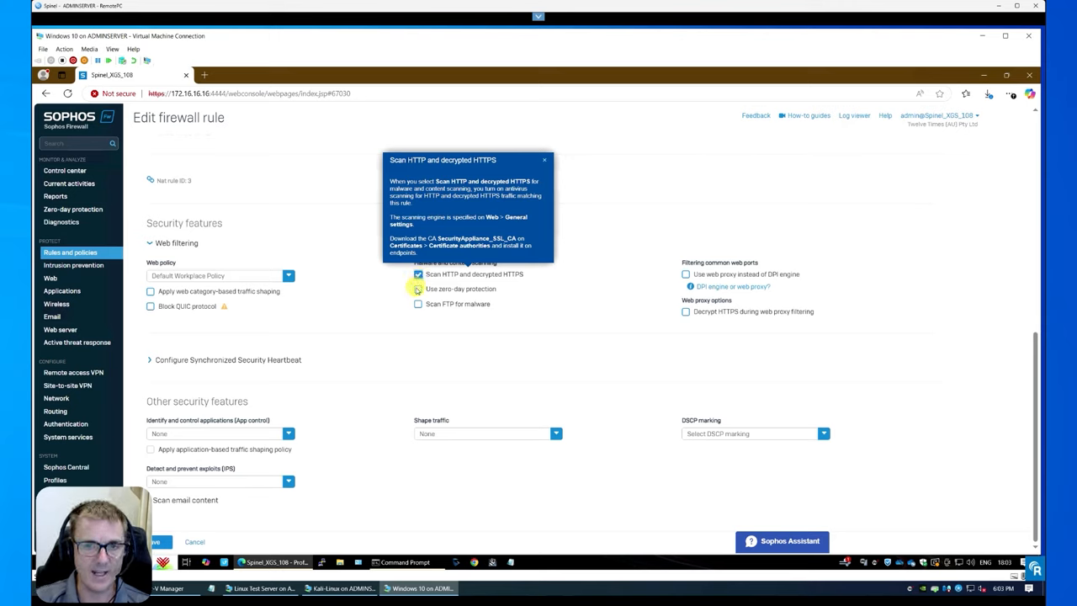
pyautogui.click(418, 290)
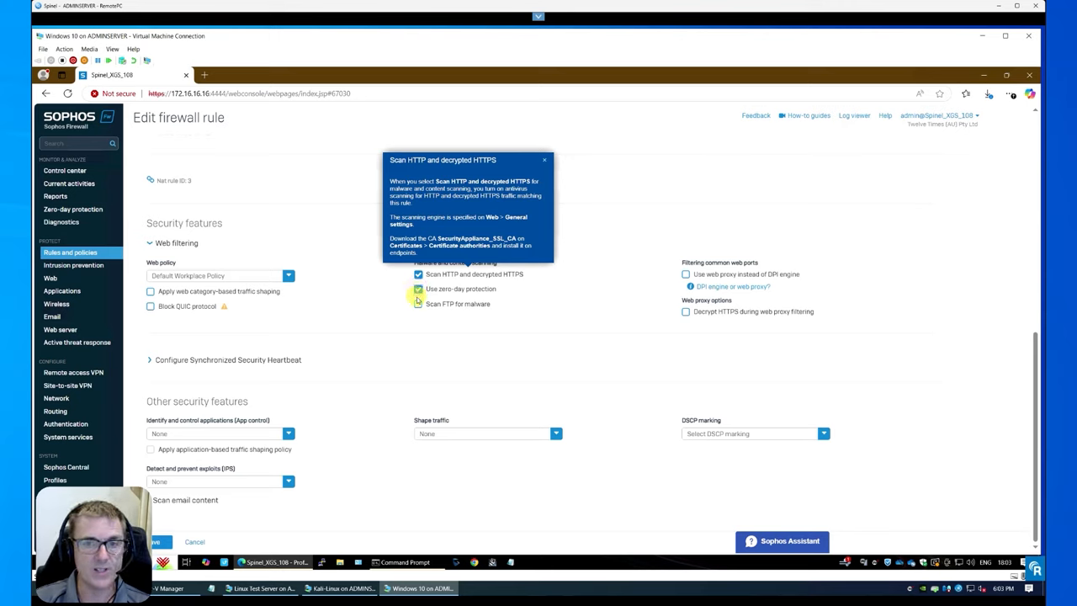
pyautogui.click(419, 303)
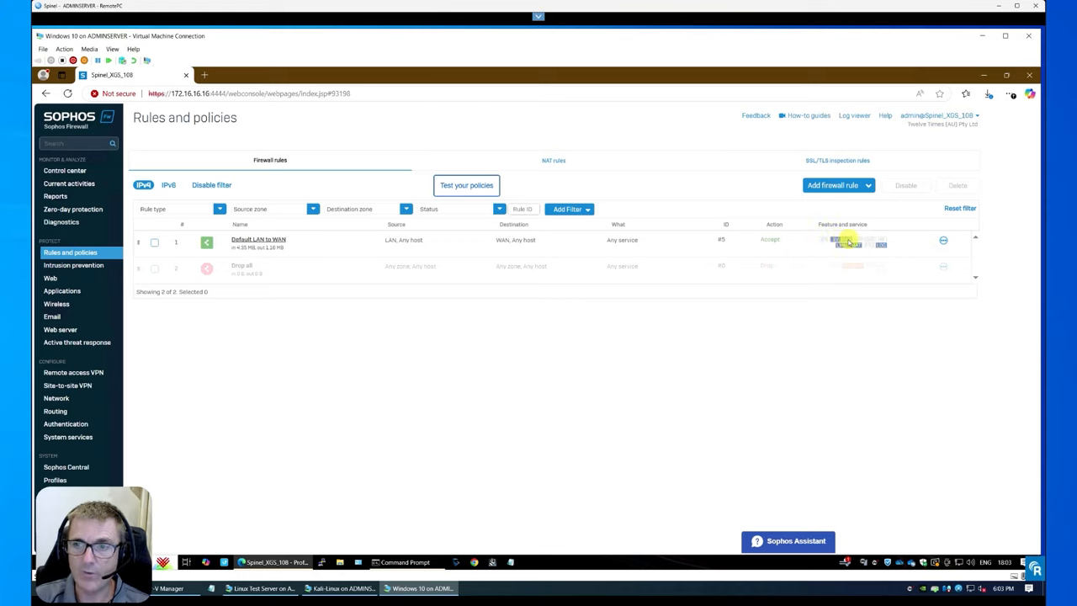
# In the Default LAN to WAN rule, set Detect and prevent exploits (IPS) to generalpolicy and save
pyautogui.moveTo(844, 242)
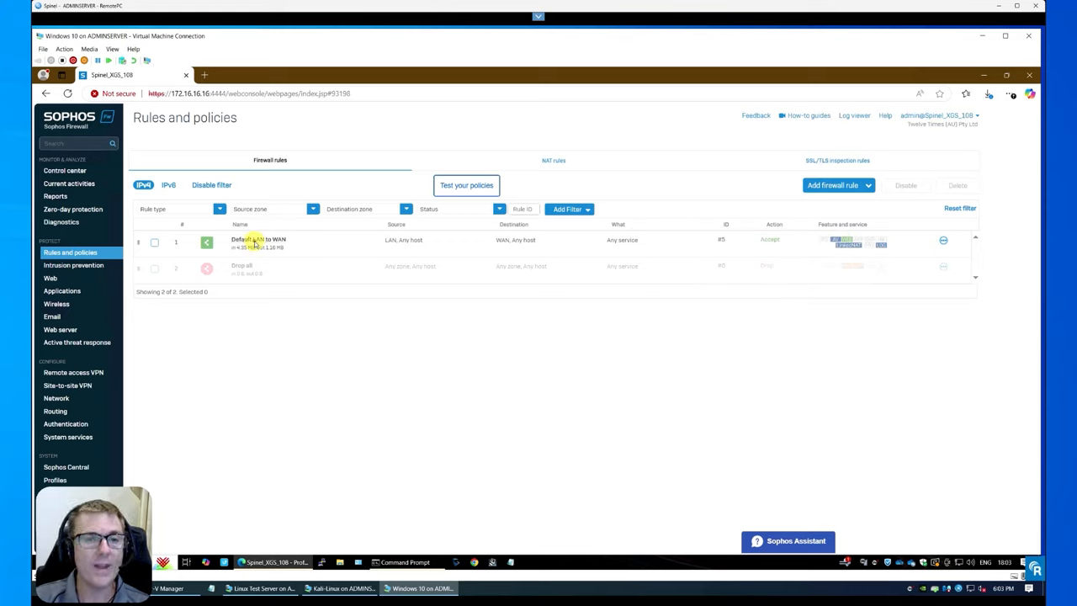
pyautogui.click(256, 242)
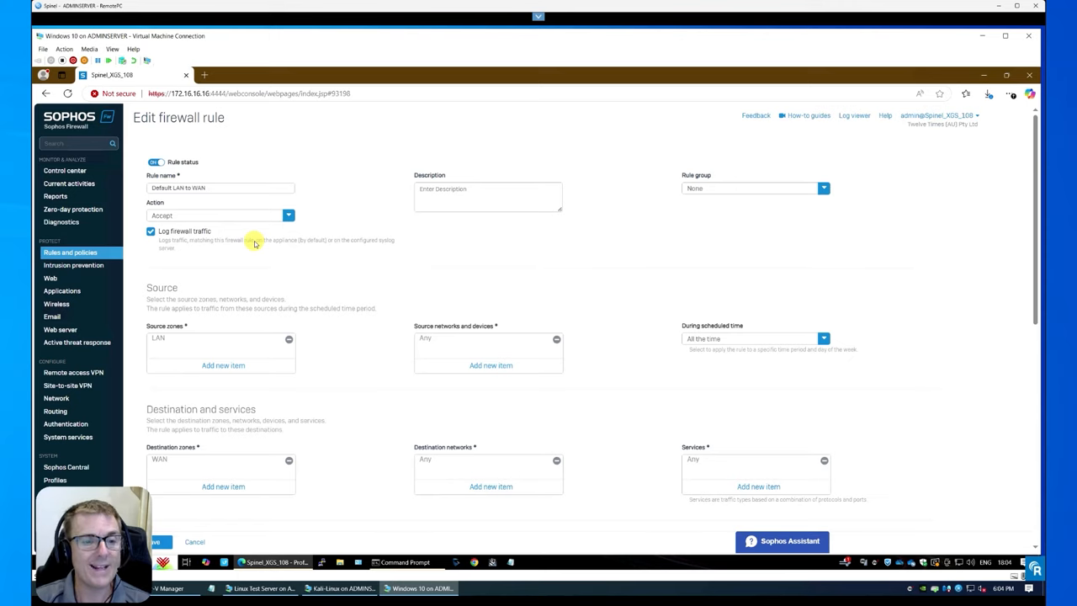
pyautogui.scroll(-5, 332, 329)
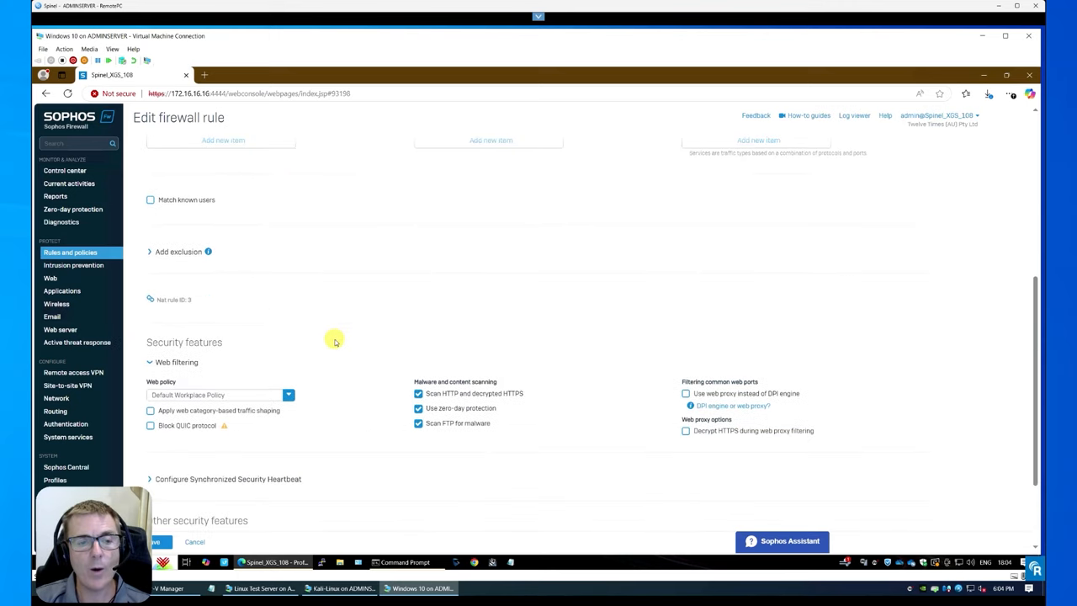
pyautogui.scroll(-1, 334, 341)
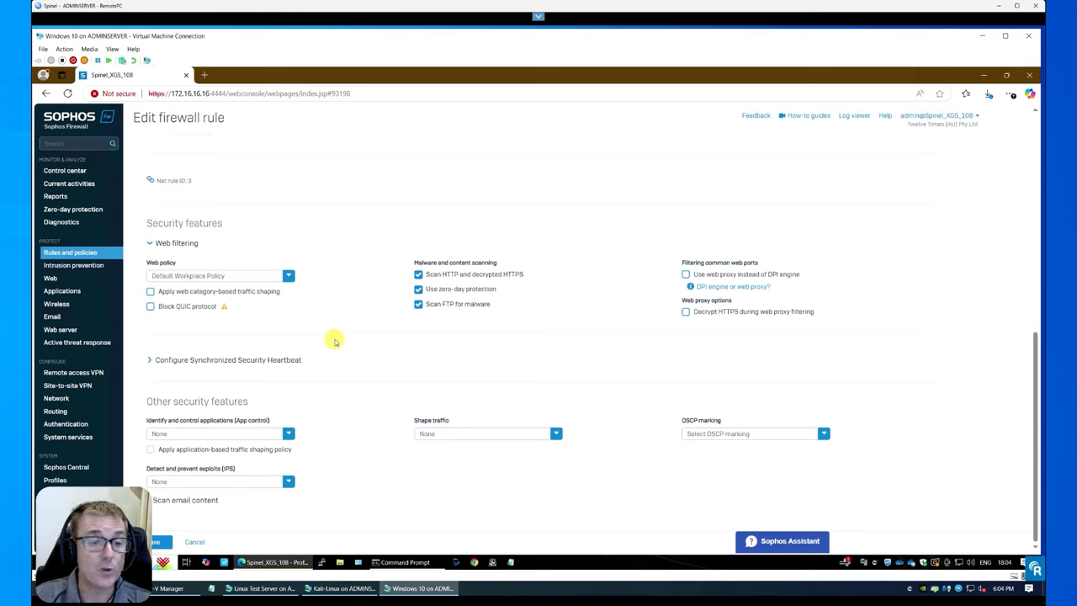
pyautogui.click(288, 484)
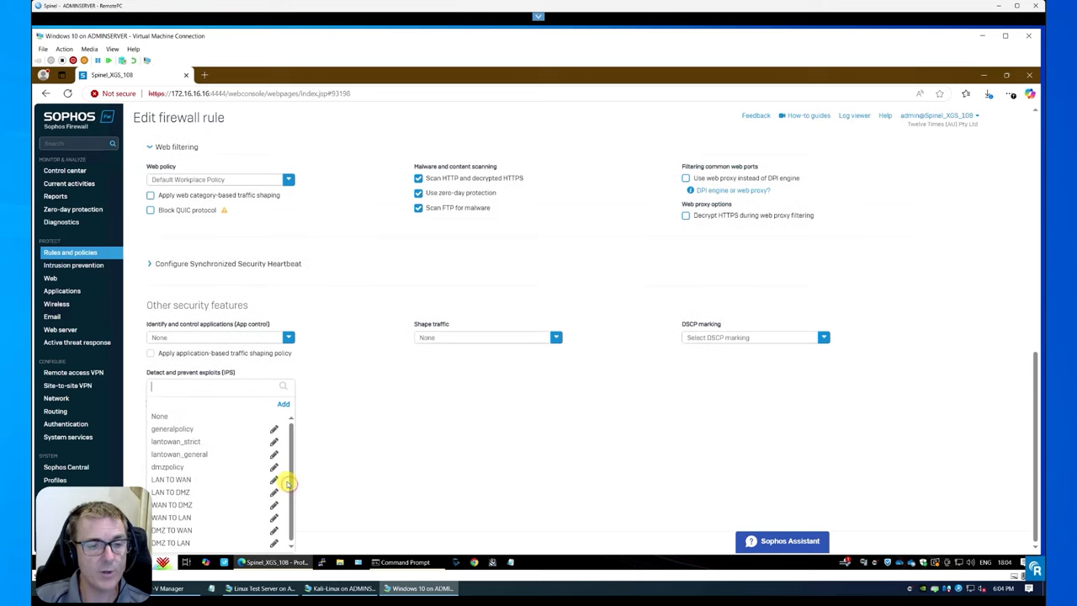
pyautogui.click(202, 430)
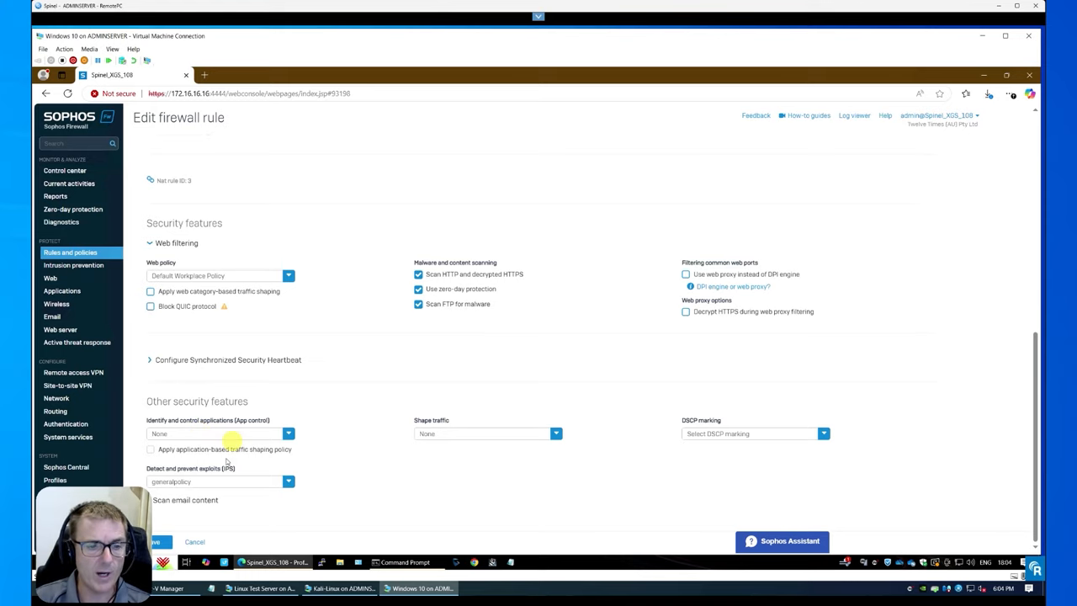
pyautogui.click(163, 543)
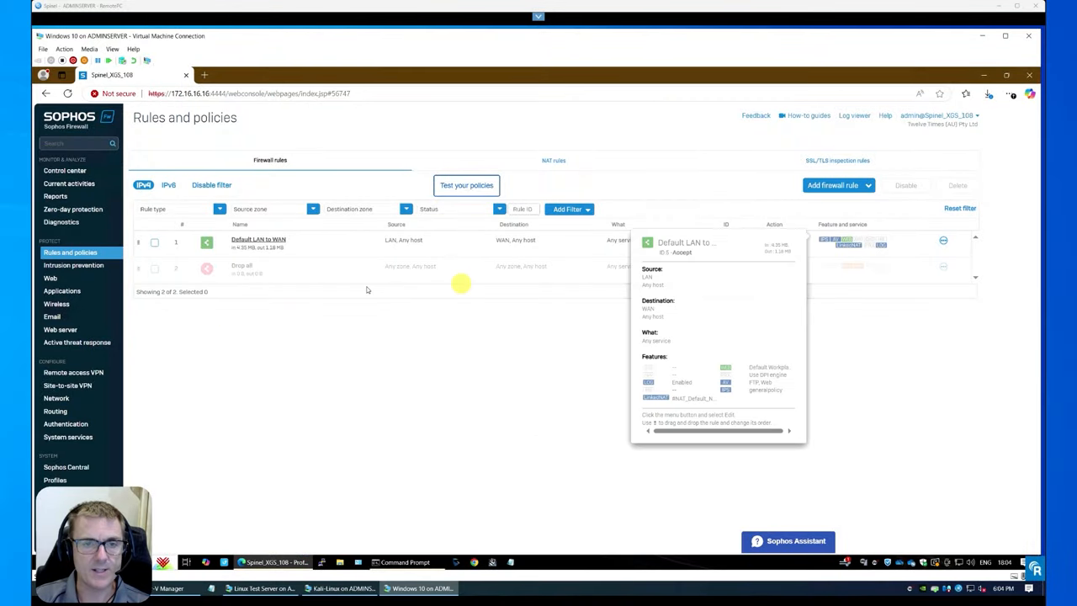
# Set the Default LAN to WAN rule's App control to 'Block high risk (Risk Level 4 and 5) apps' and save
pyautogui.click(271, 240)
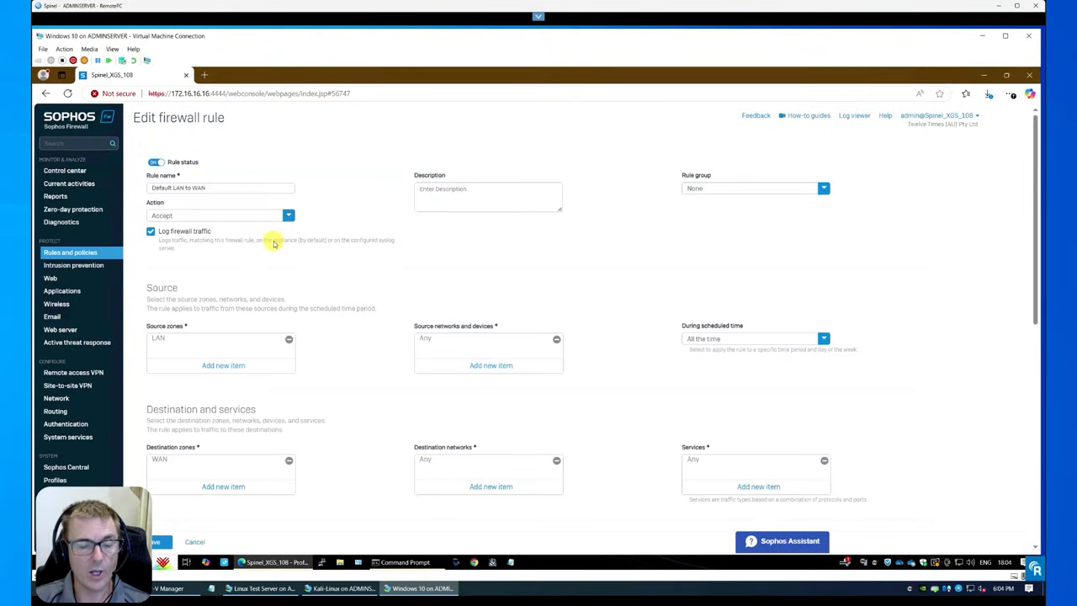
pyautogui.scroll(-10, 378, 320)
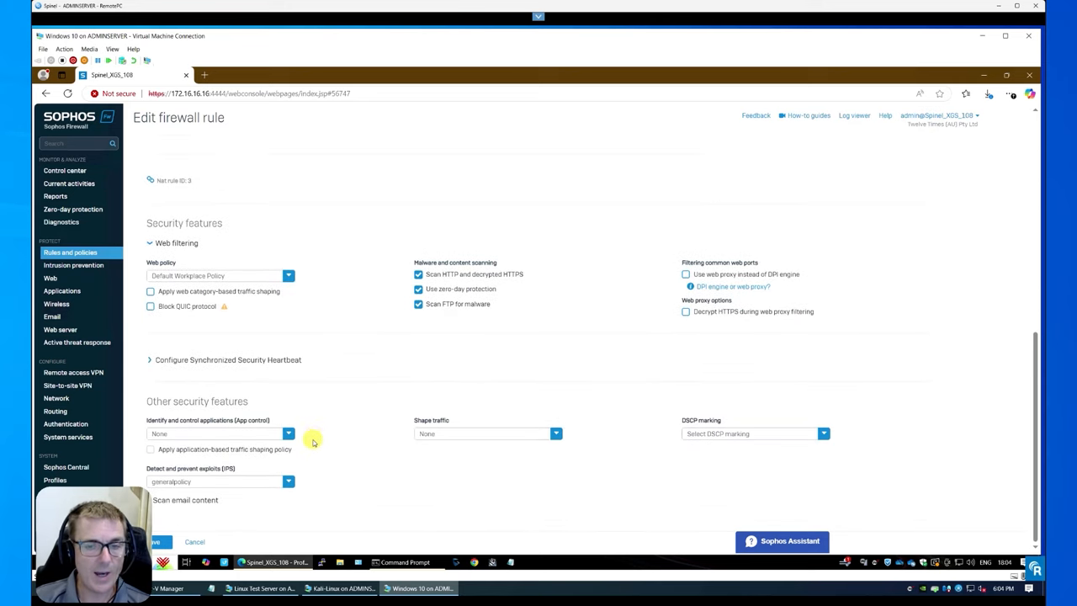
pyautogui.click(290, 434)
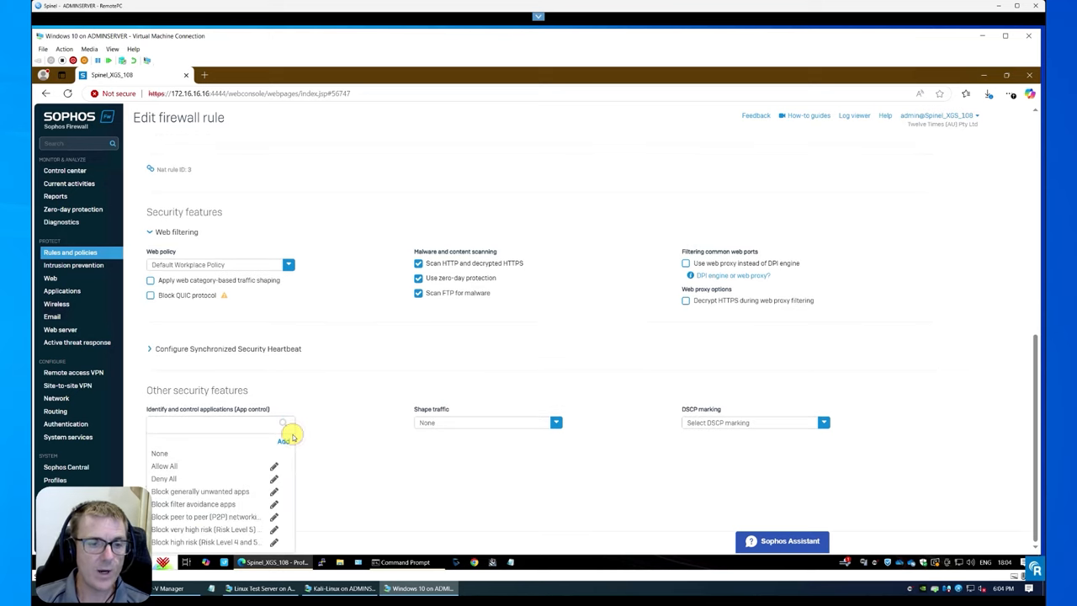
pyautogui.click(236, 529)
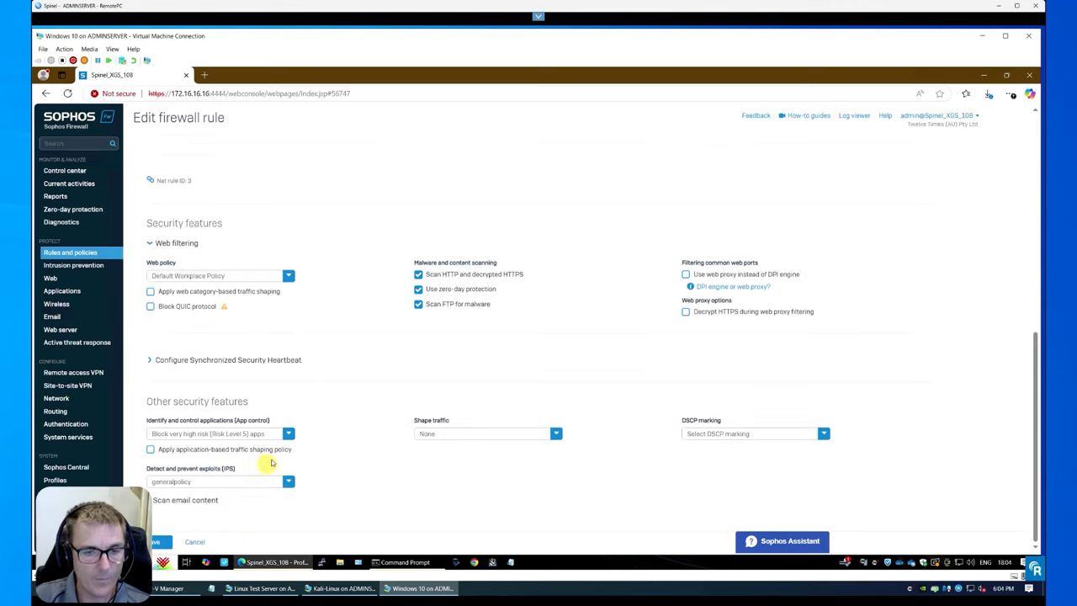
pyautogui.click(289, 433)
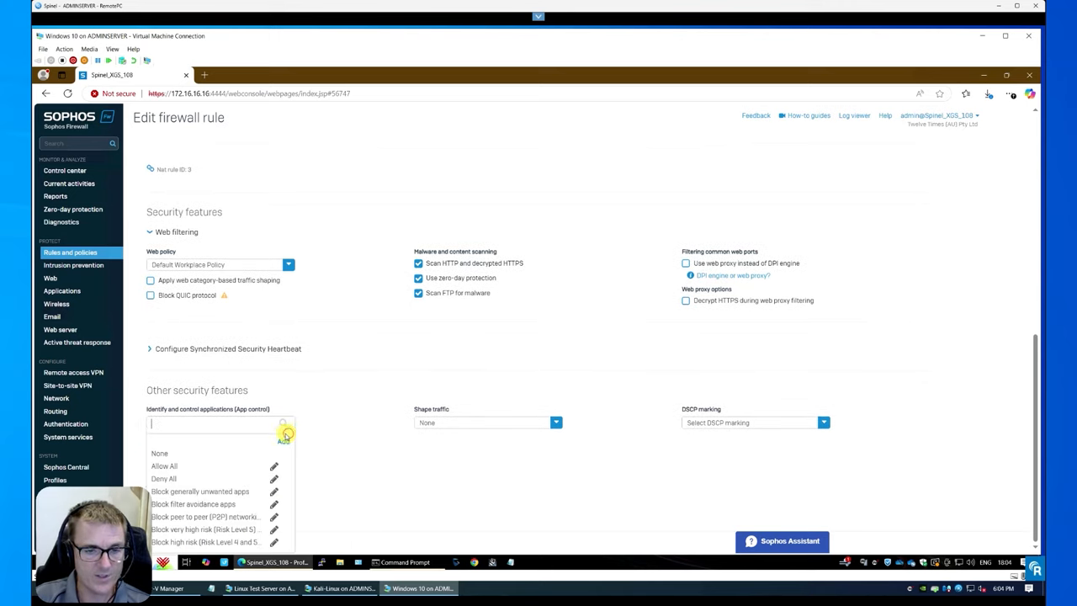
pyautogui.click(232, 543)
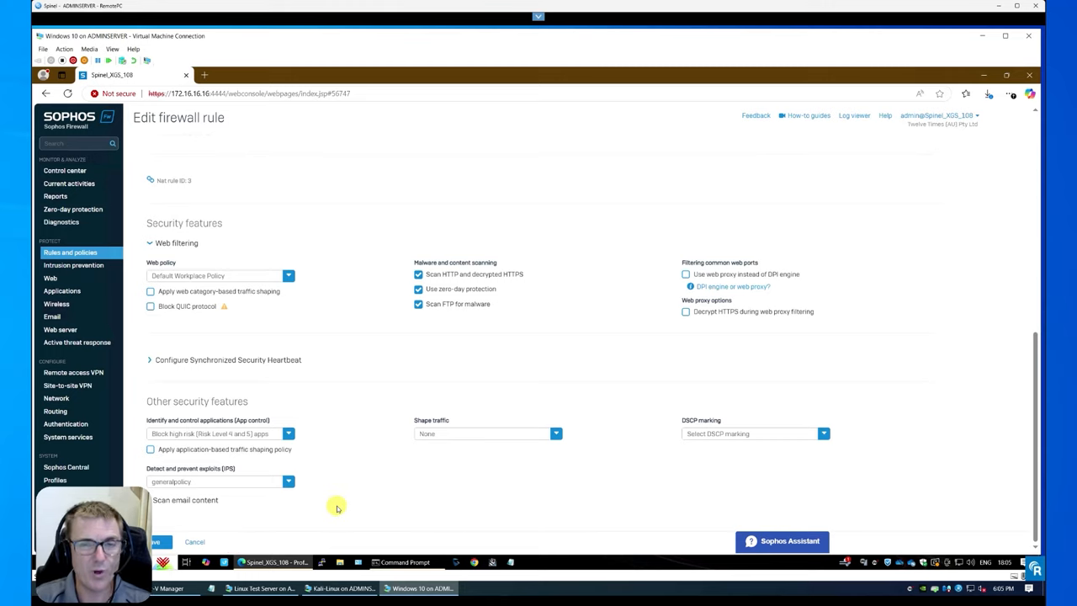
pyautogui.click(165, 542)
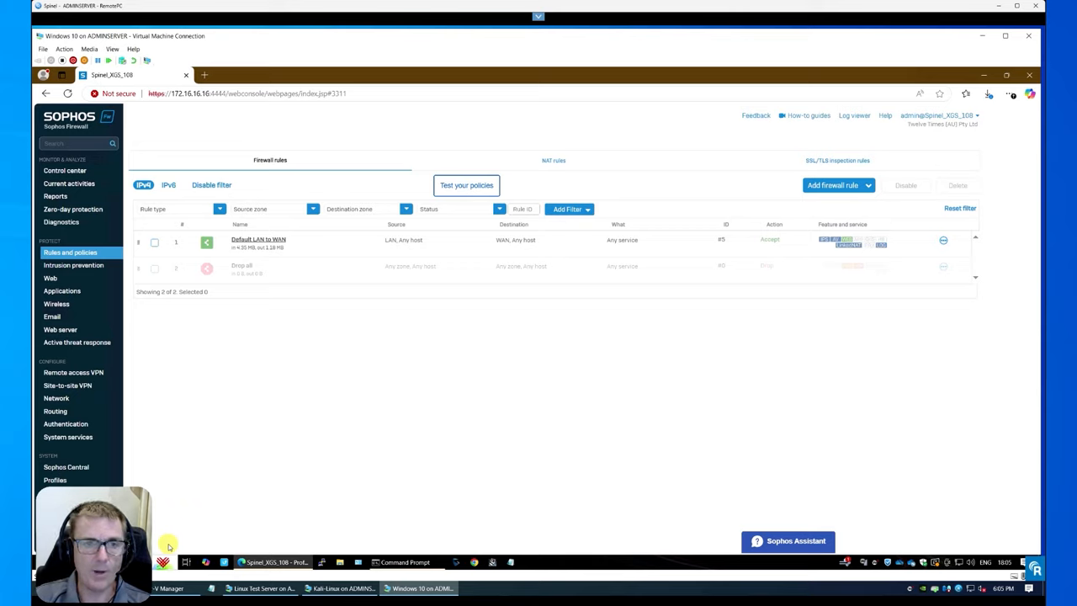
pyautogui.click(266, 240)
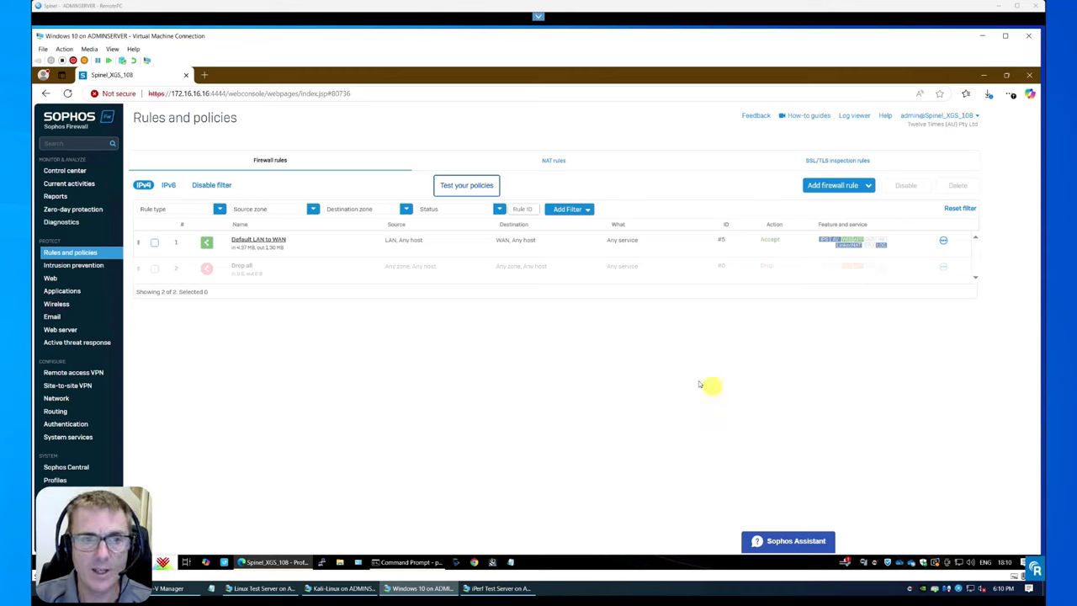
# In the maximized Linux Test Server console, run iperf3 to 172.20.21.174 with five parallel streams (-P5)
pyautogui.click(271, 590)
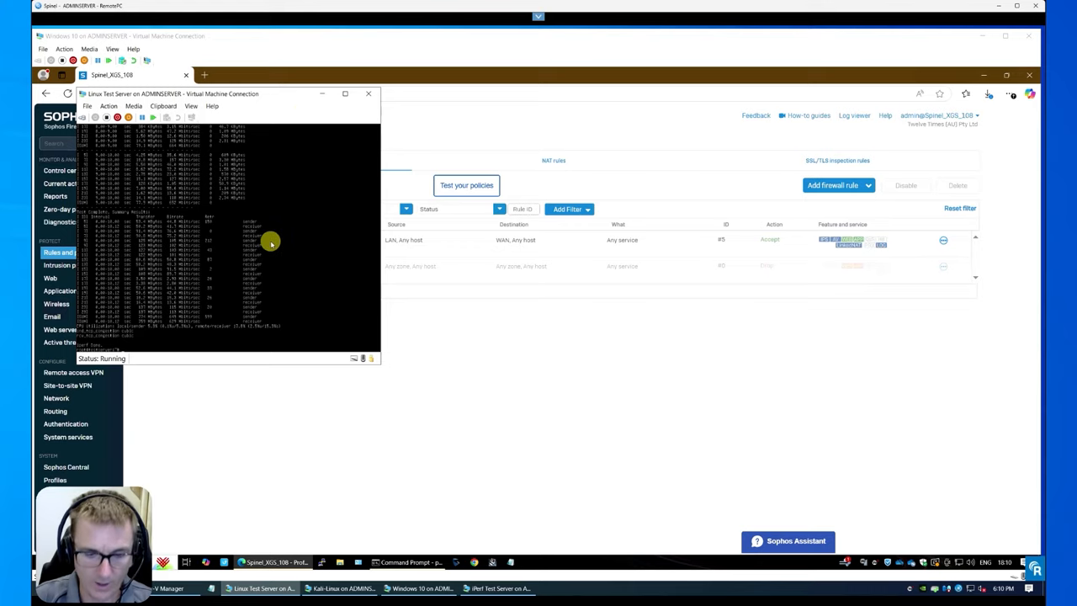
pyautogui.press('Return')
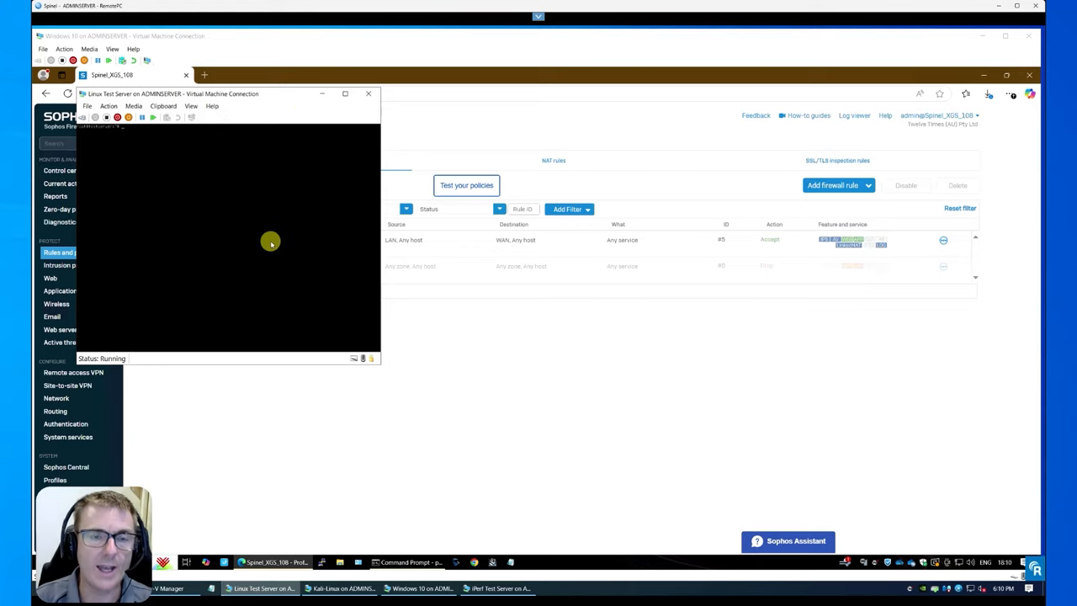
pyautogui.click(344, 94)
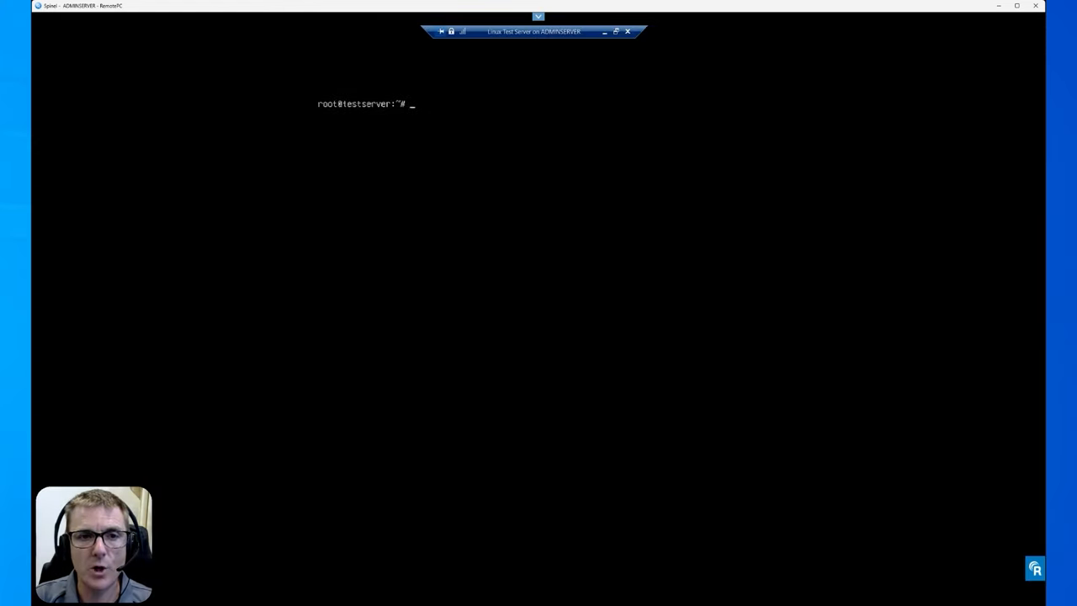
pyautogui.write('clear')
pyautogui.press('Up')
pyautogui.press('BackSpace')
pyautogui.write('5')
pyautogui.press('Return')
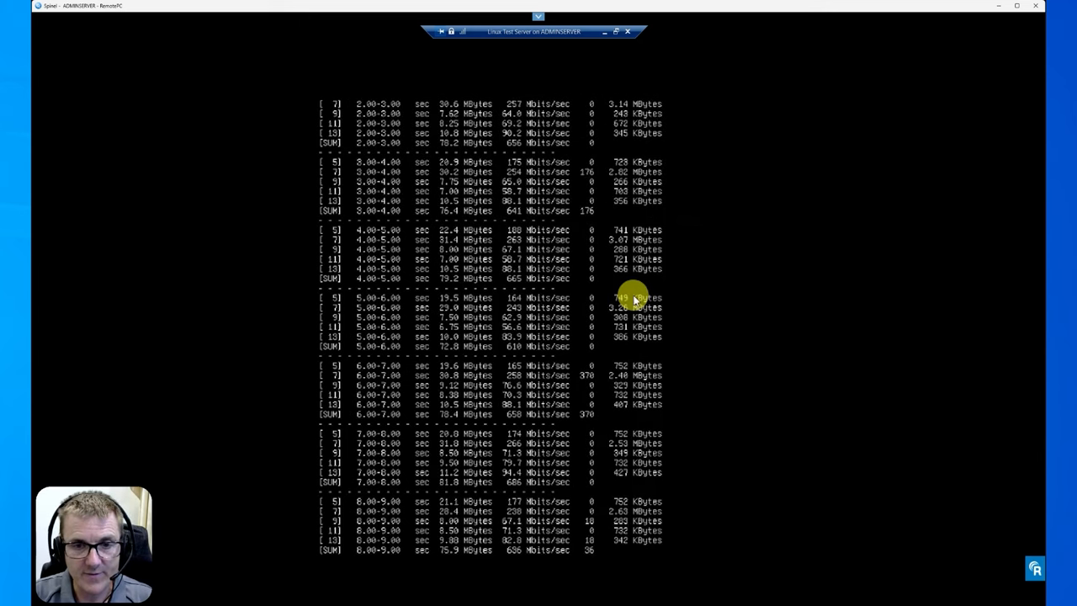
# Rerun the five-stream iperf3 test, reaching about 665 Mbits/sec, and exit full screen
pyautogui.press('Up')
pyautogui.press('Return')
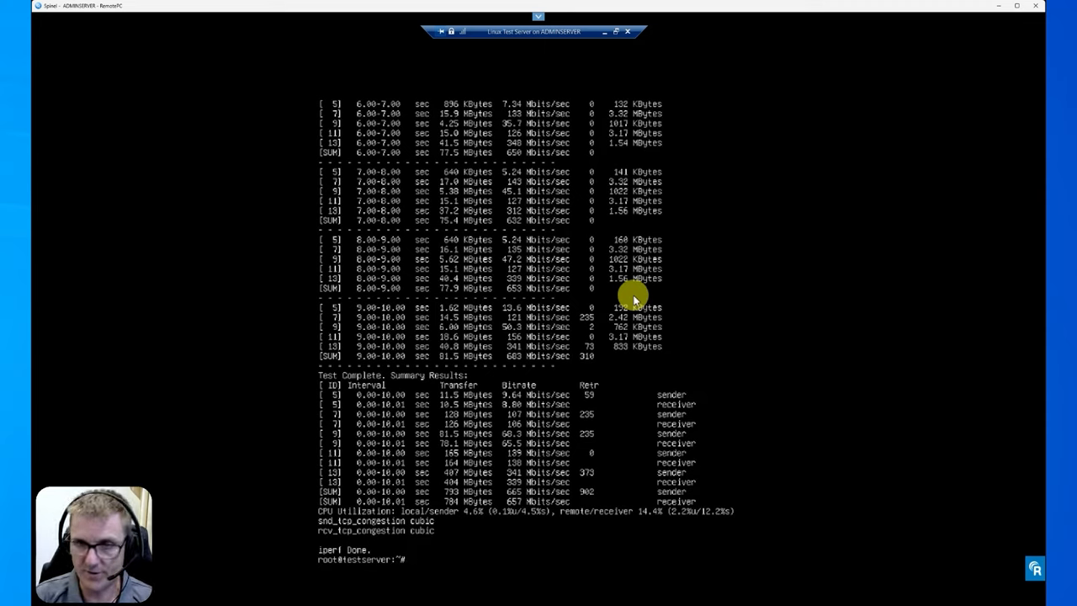
pyautogui.click(617, 32)
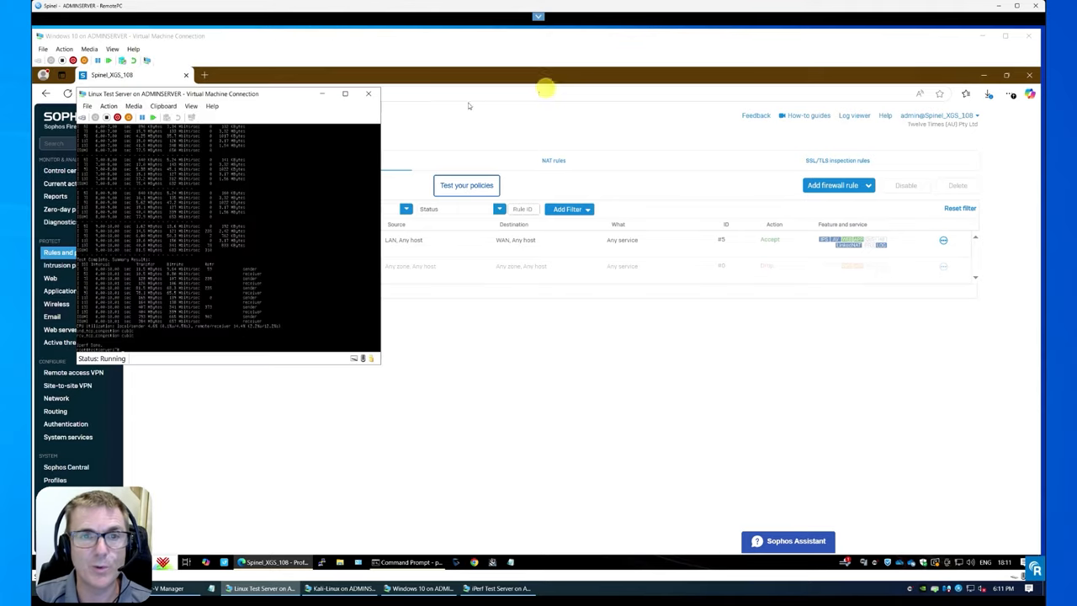
# Minimize the VM console and open the firewall log viewer filtered to IPS entries
pyautogui.click(323, 93)
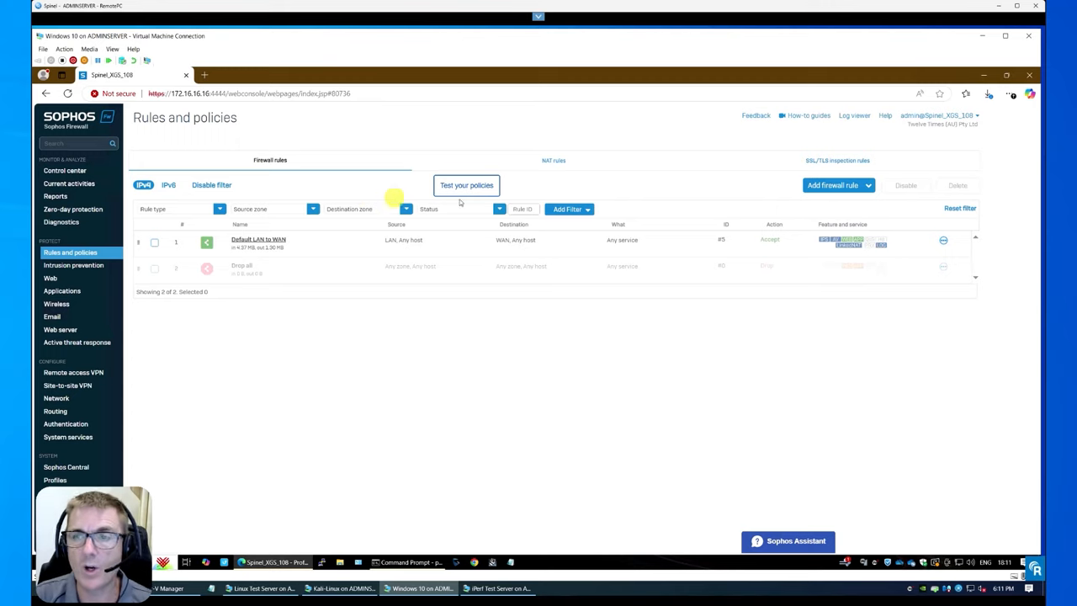
pyautogui.click(853, 116)
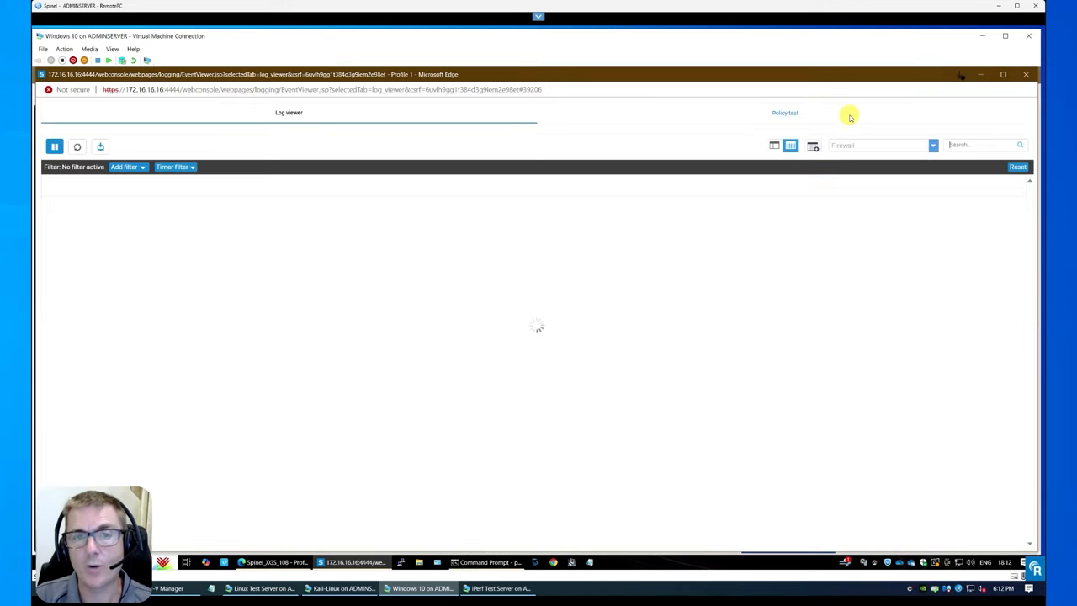
pyautogui.click(855, 146)
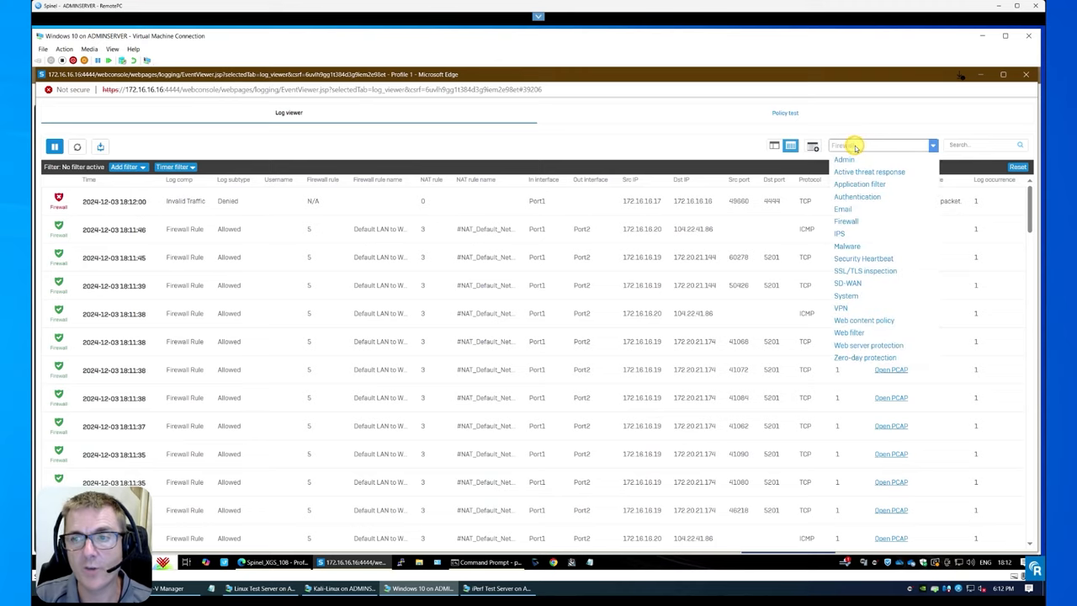
pyautogui.click(845, 233)
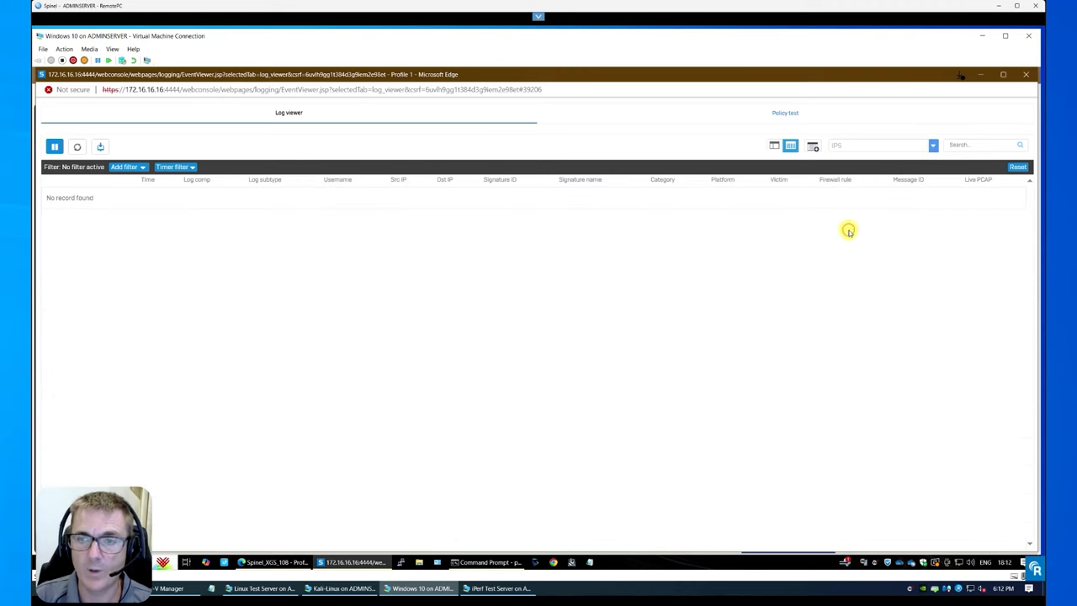
# Review the Malware and Web filter log entries, then close the log viewer
pyautogui.click(856, 146)
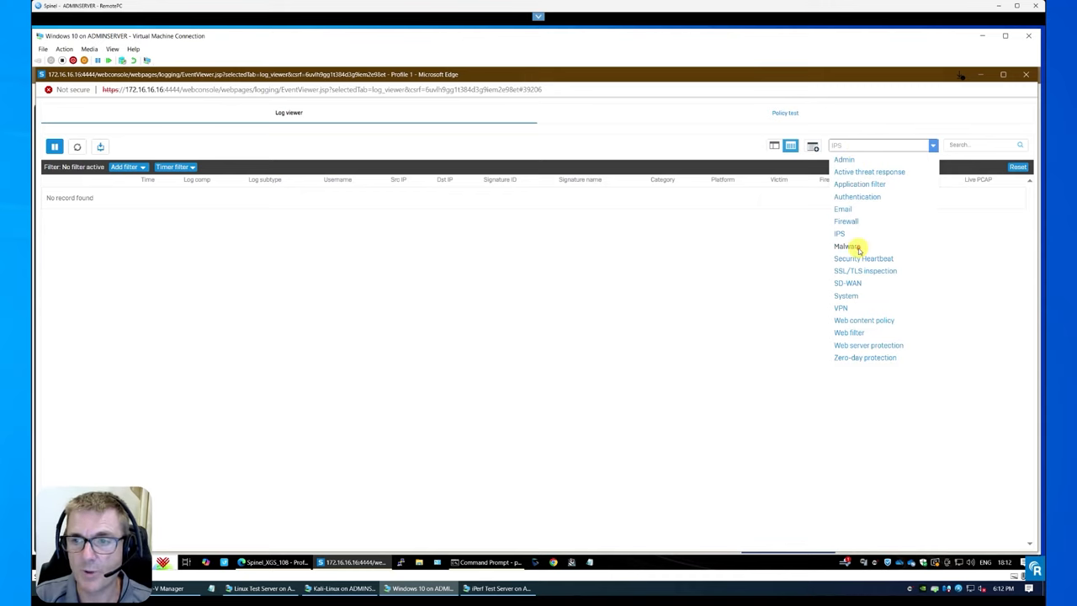
pyautogui.click(856, 247)
pyautogui.click(856, 148)
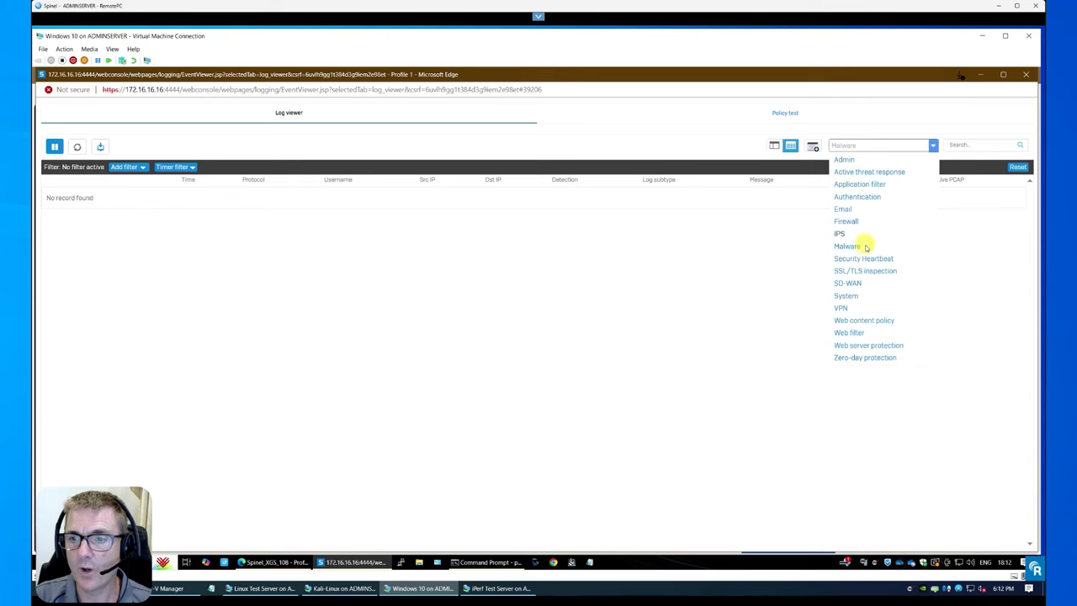
pyautogui.click(850, 334)
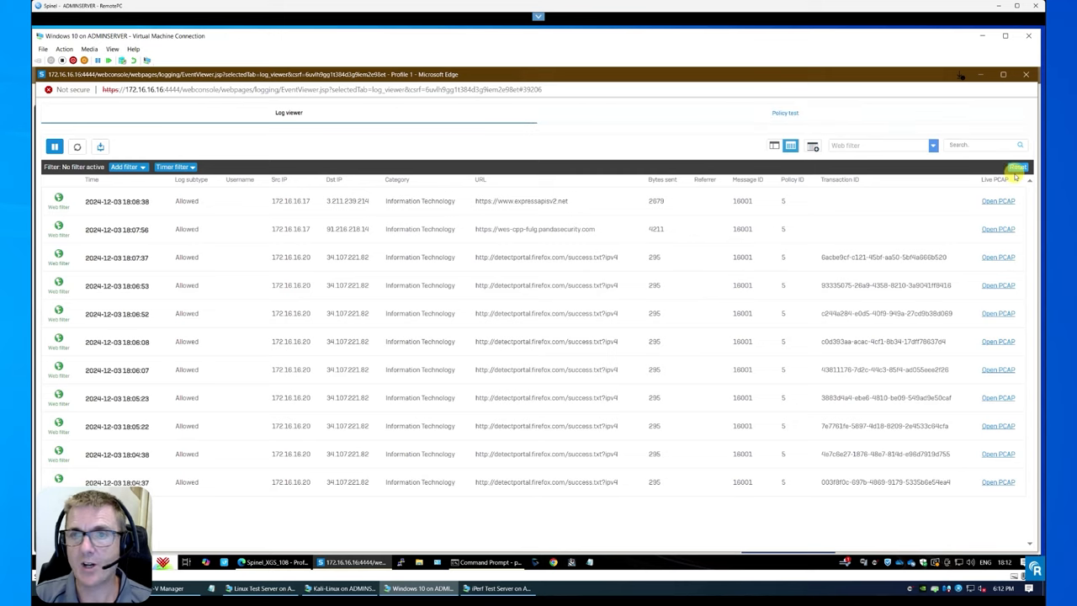
pyautogui.click(1029, 76)
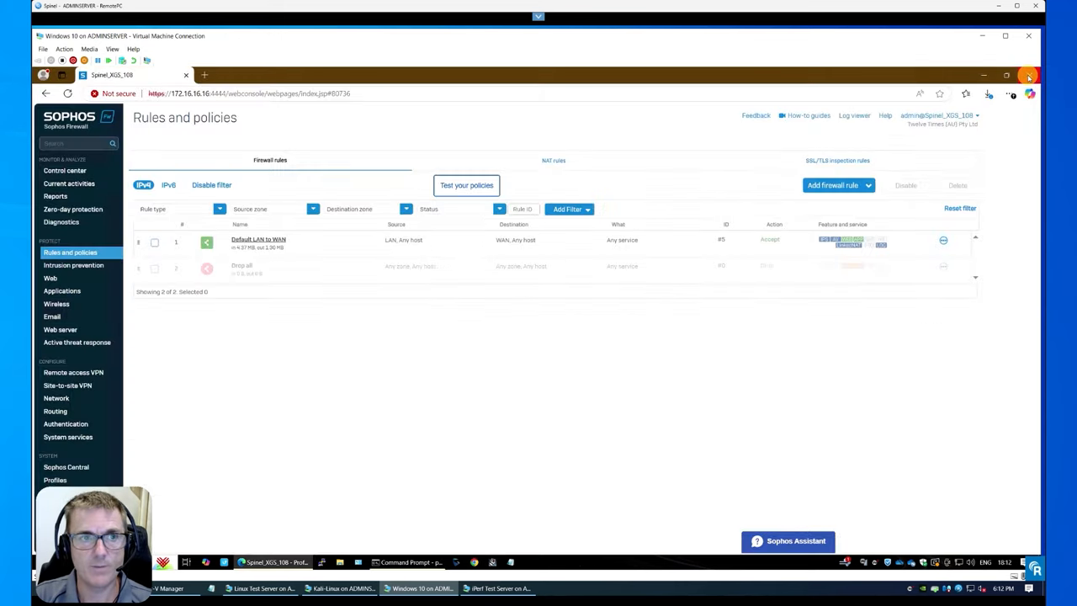
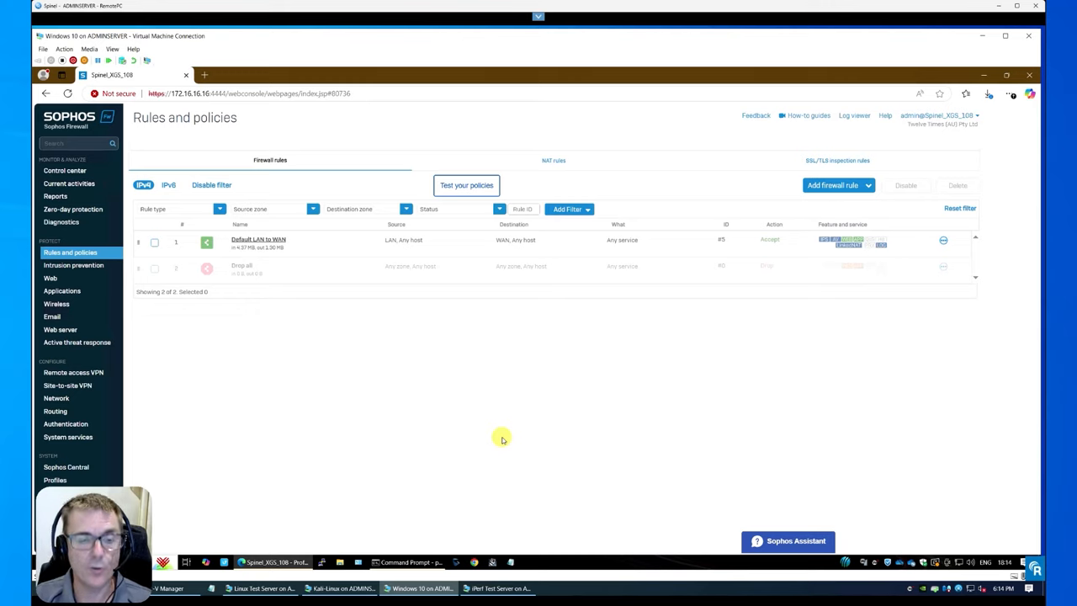
# Look over the hosts and services page and the Default LAN to WAN rule, then return to the rules list
pyautogui.click(243, 44)
pyautogui.moveTo(344, 40); pyautogui.dragTo(477, 57)
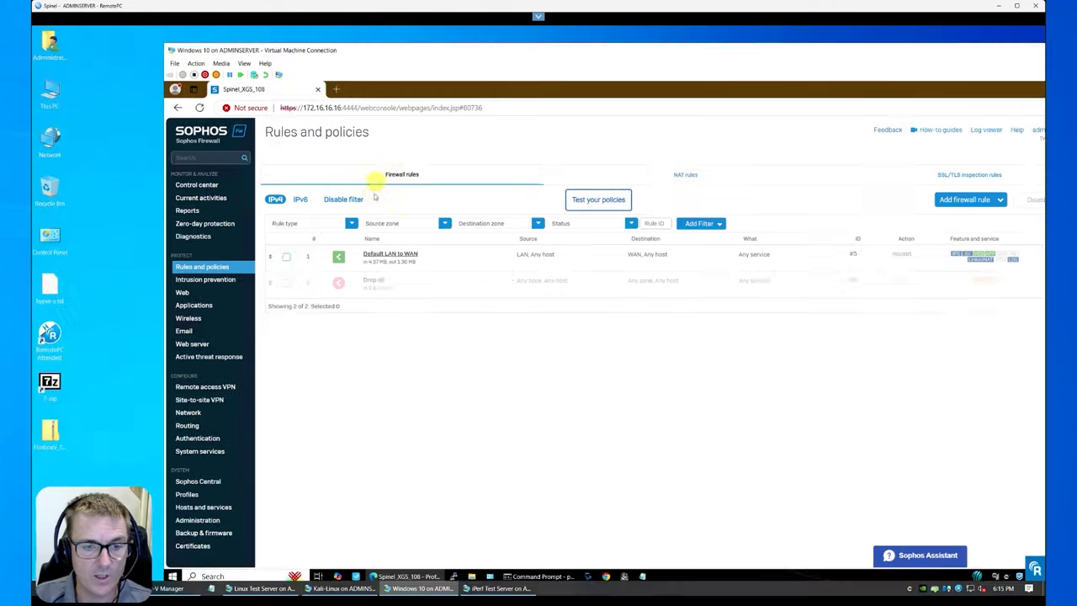
pyautogui.click(204, 508)
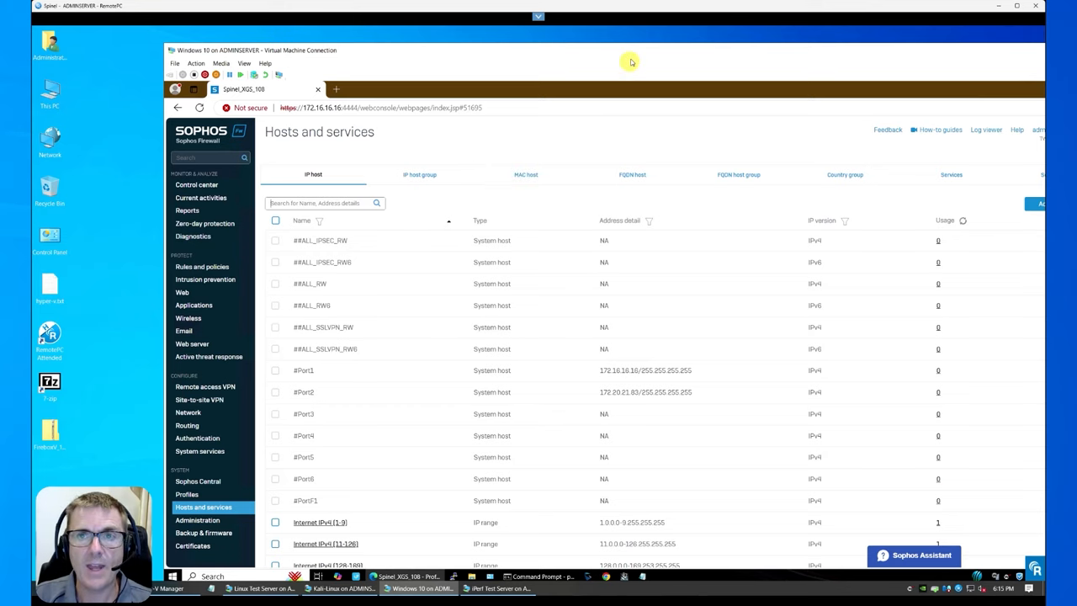
pyautogui.moveTo(630, 58); pyautogui.dragTo(499, 48)
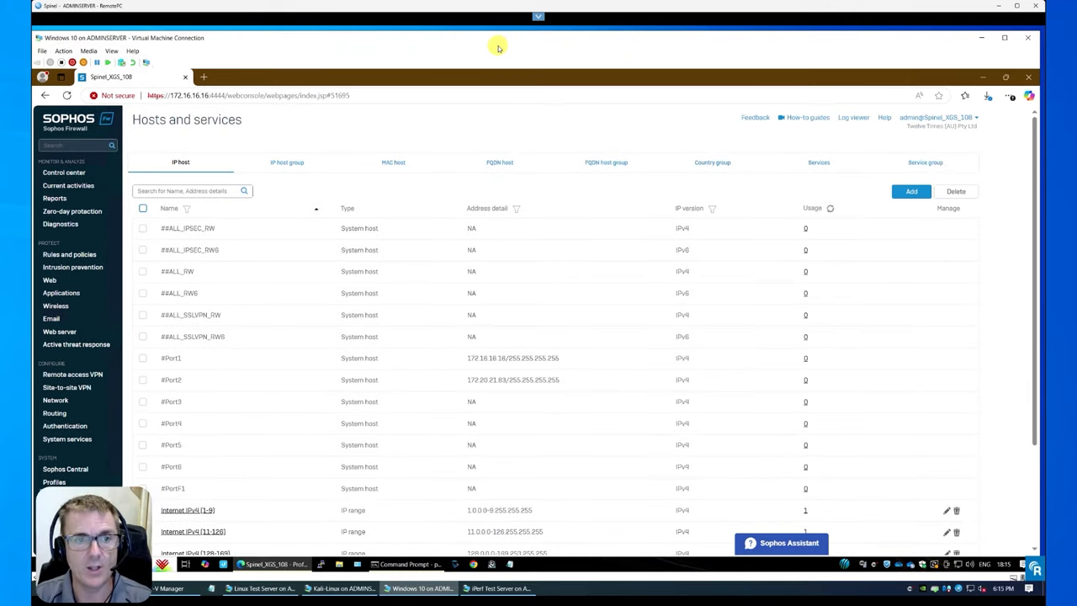
pyautogui.click(64, 257)
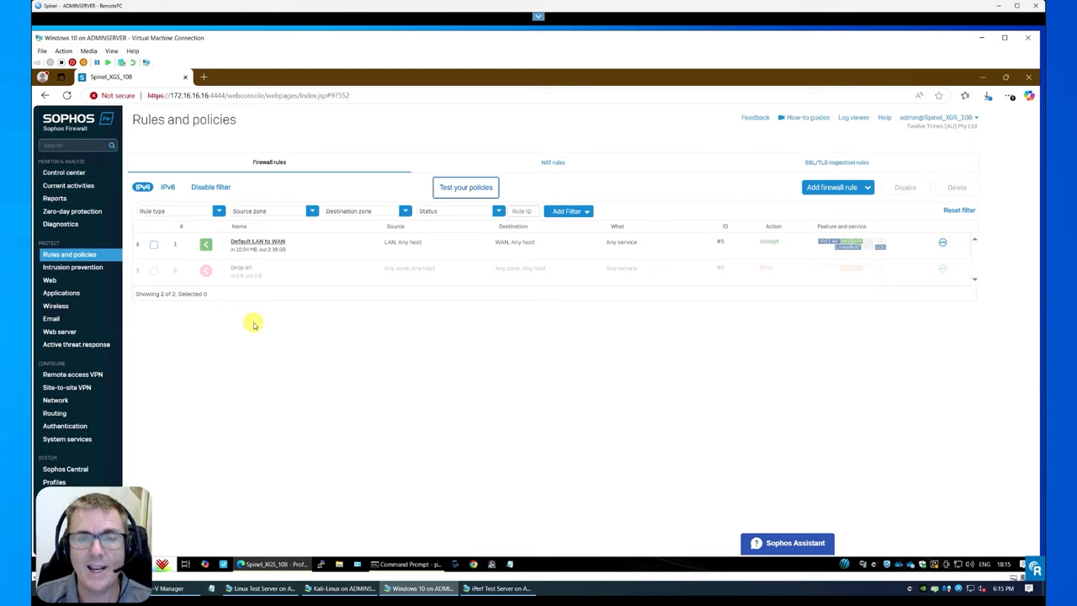
pyautogui.click(256, 242)
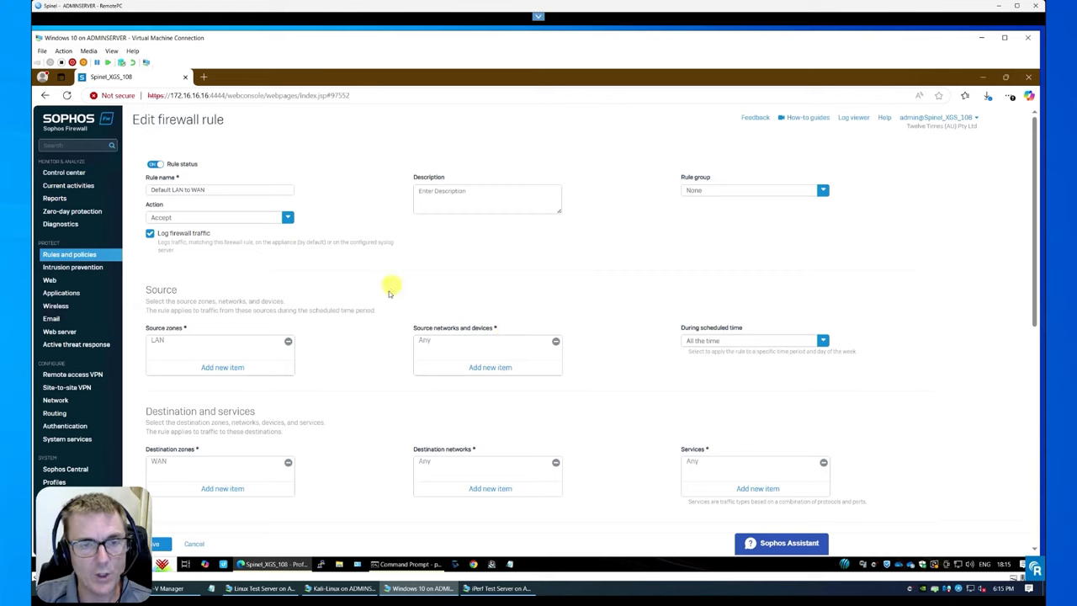
pyautogui.click(86, 259)
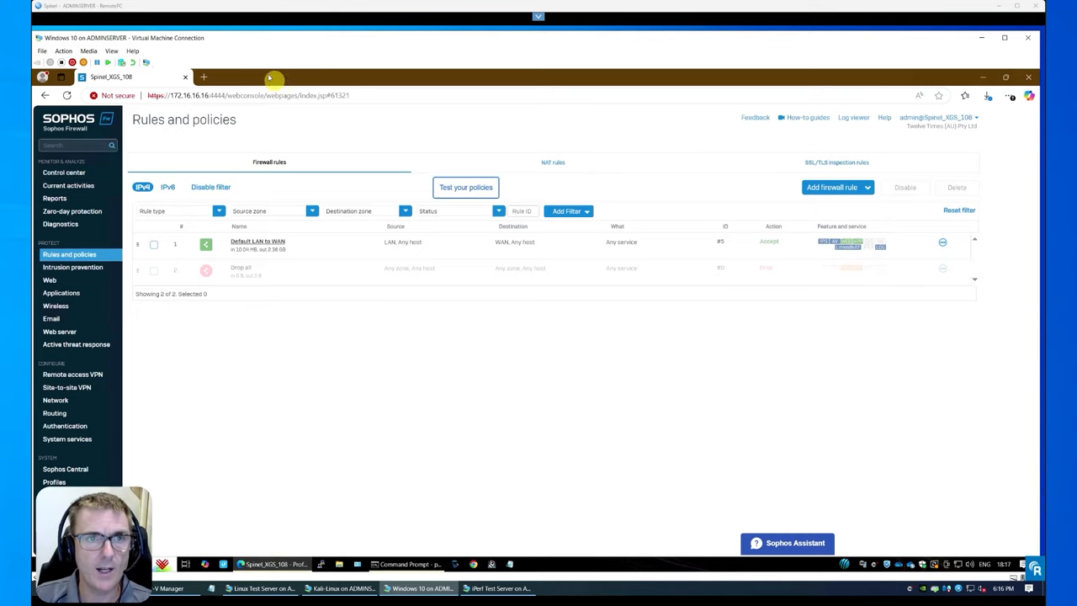
# Load bbc.co.uk in a new tab and check whether its connection is secure
pyautogui.click(204, 77)
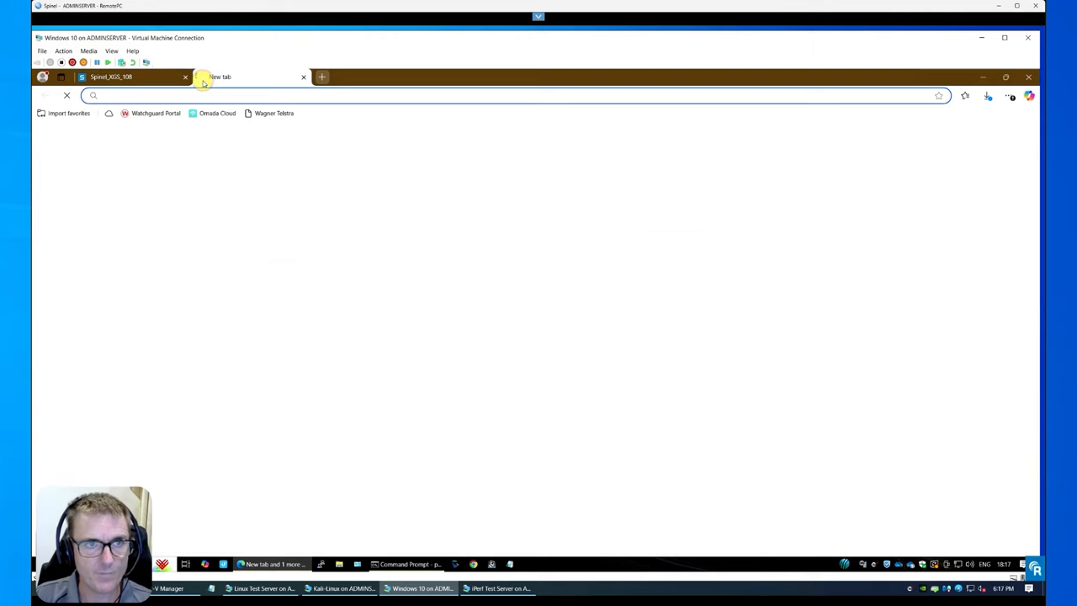
pyautogui.write('bbc.co.uk')
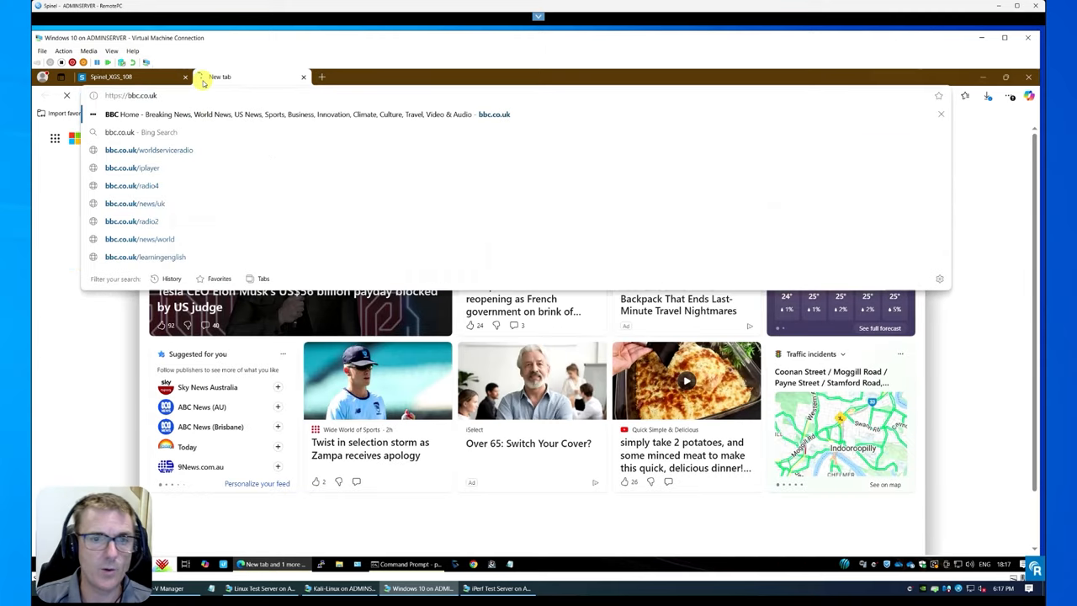
pyautogui.press('Return')
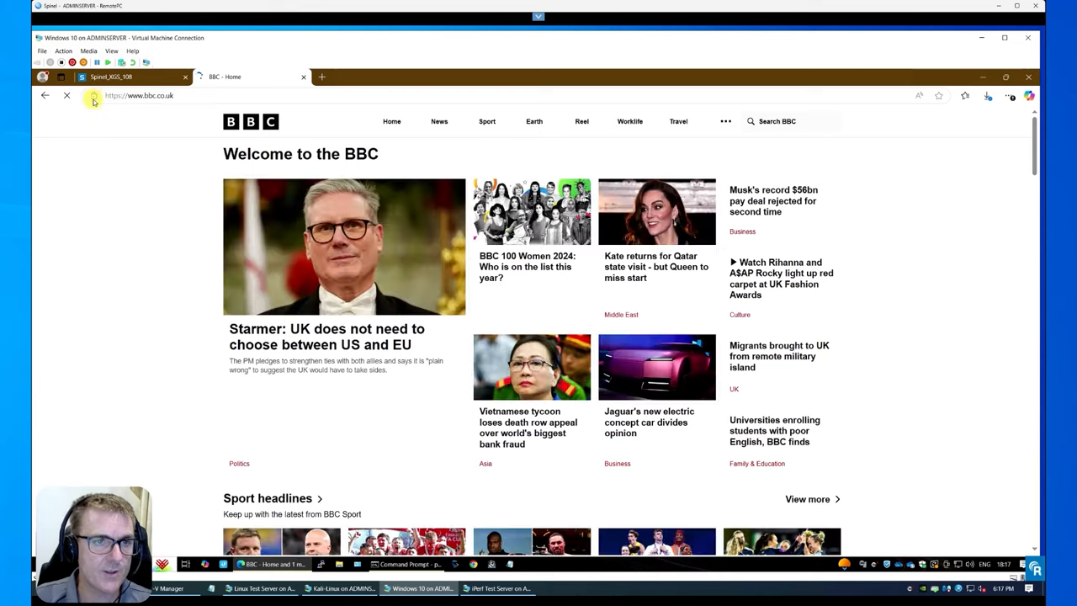
pyautogui.click(94, 96)
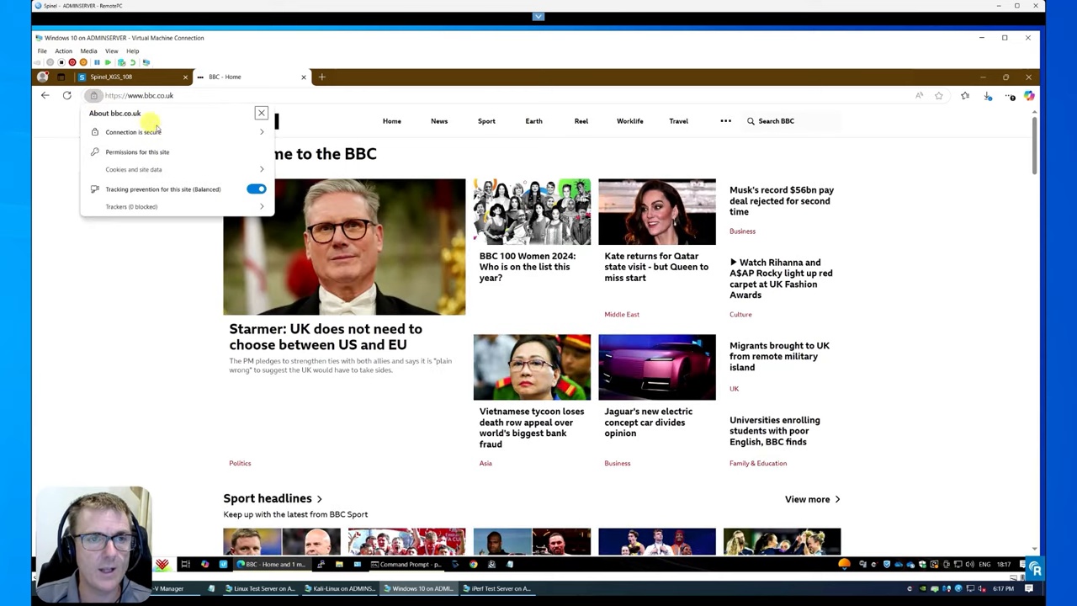
pyautogui.click(164, 132)
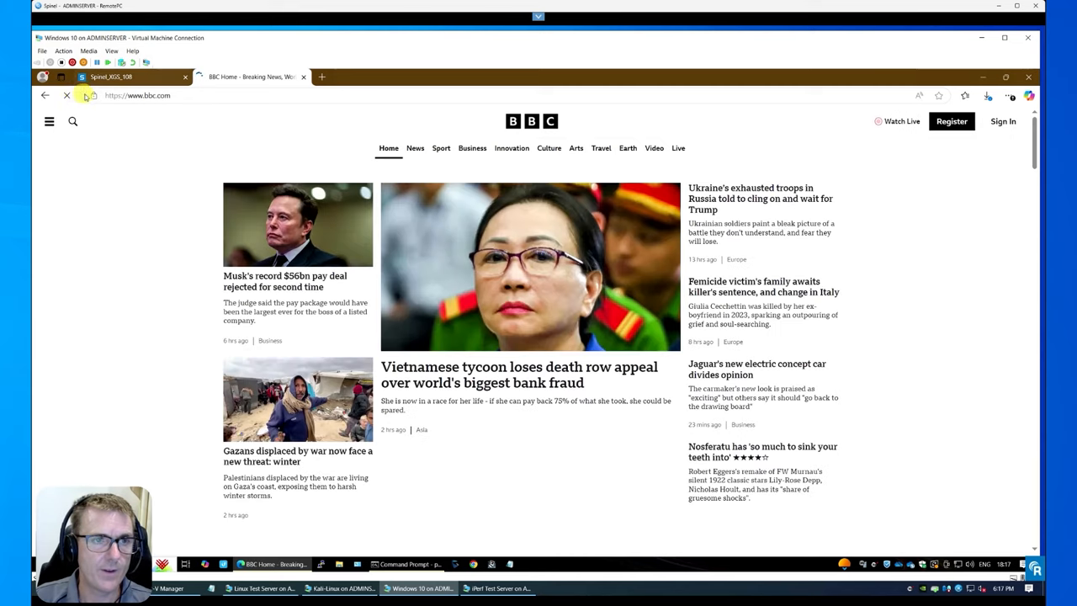
# View bbc.com's certificate, issued by GlobalSign, then go back to the Sophos firewall tab
pyautogui.click(93, 96)
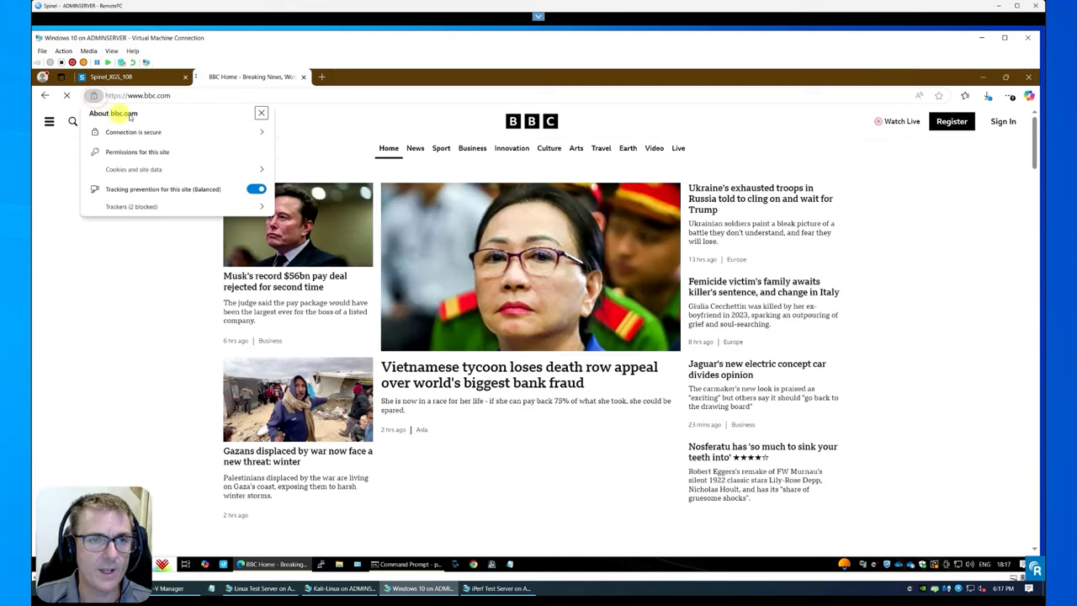
pyautogui.click(259, 132)
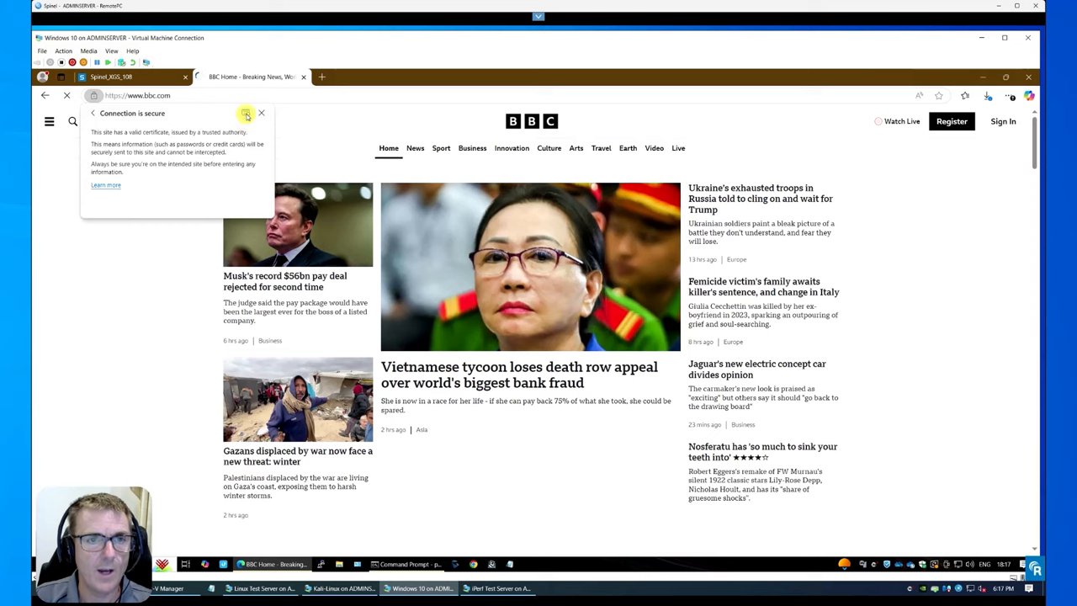
pyautogui.click(245, 113)
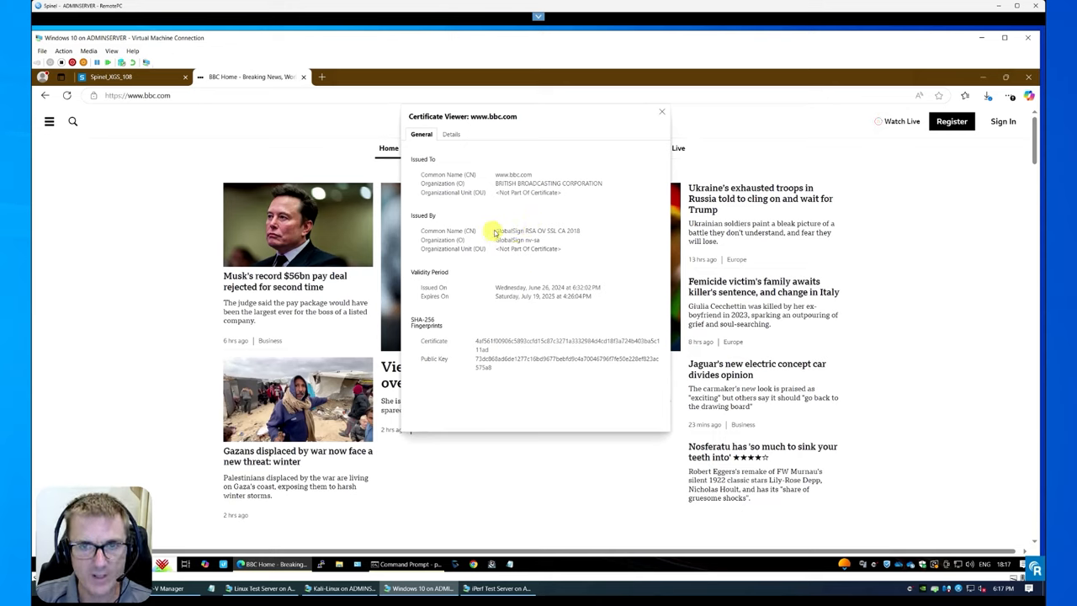
pyautogui.click(246, 129)
pyautogui.click(139, 79)
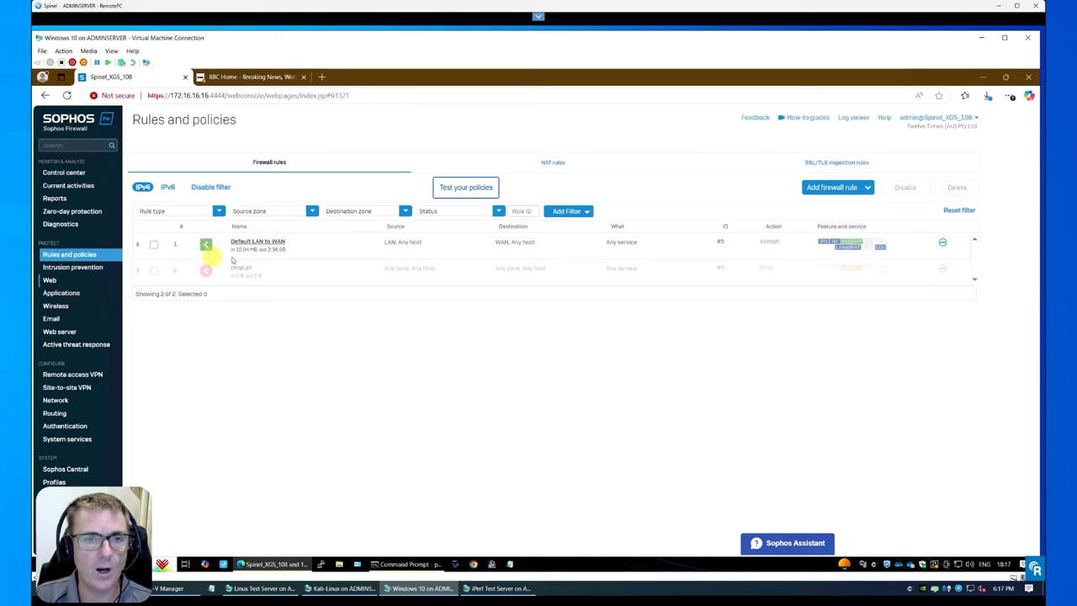
# Turn on Use web proxy instead of DPI engine and Decrypt HTTPS in Default LAN to WAN, and save
pyautogui.click(252, 242)
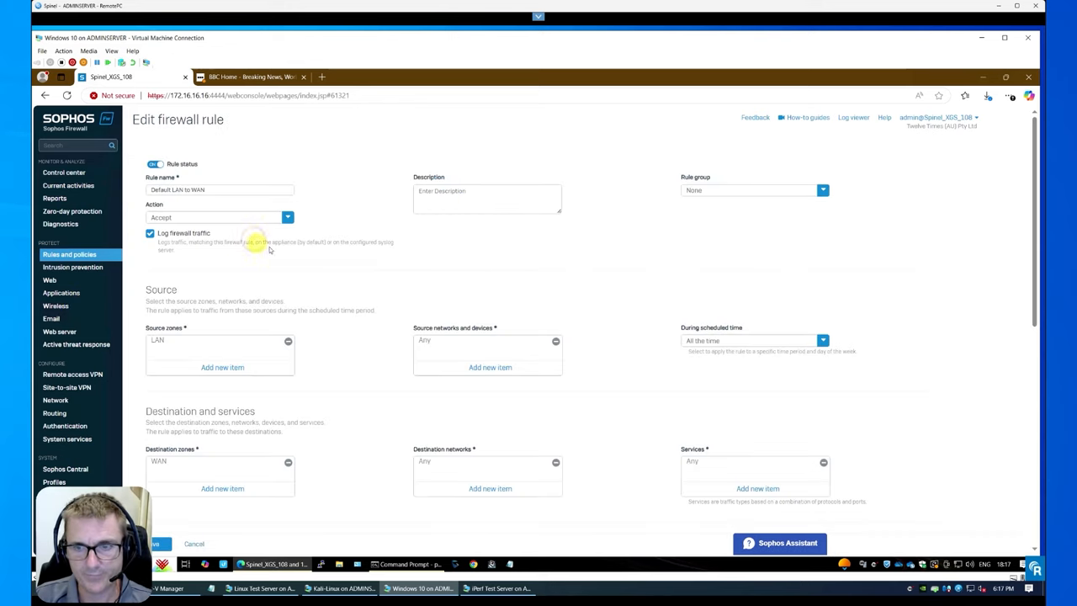
pyautogui.scroll(-2, 968, 324)
pyautogui.scroll(-3, 968, 324)
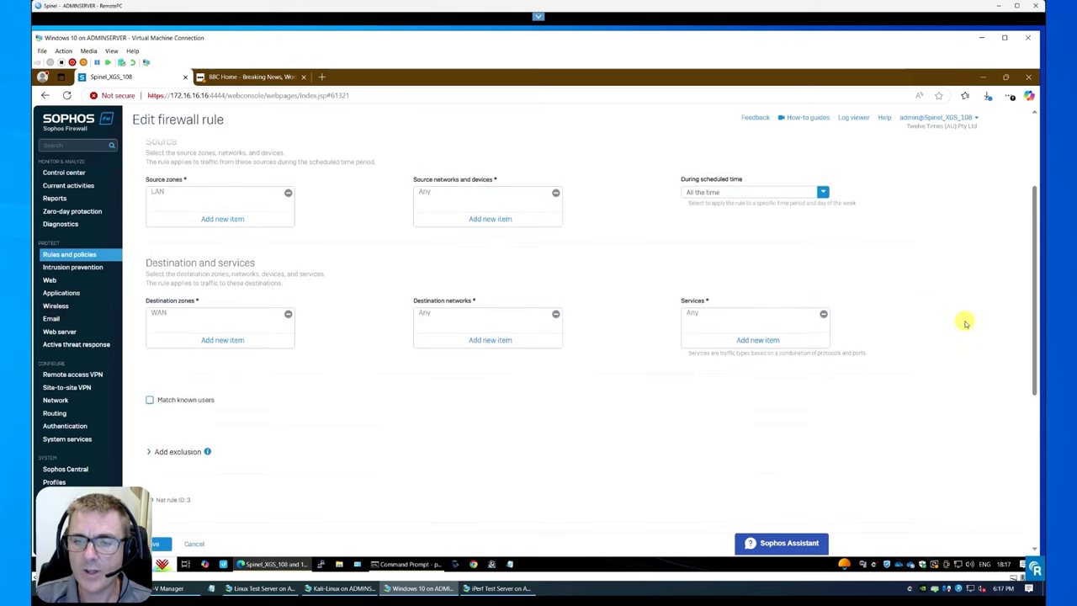
pyautogui.click(685, 395)
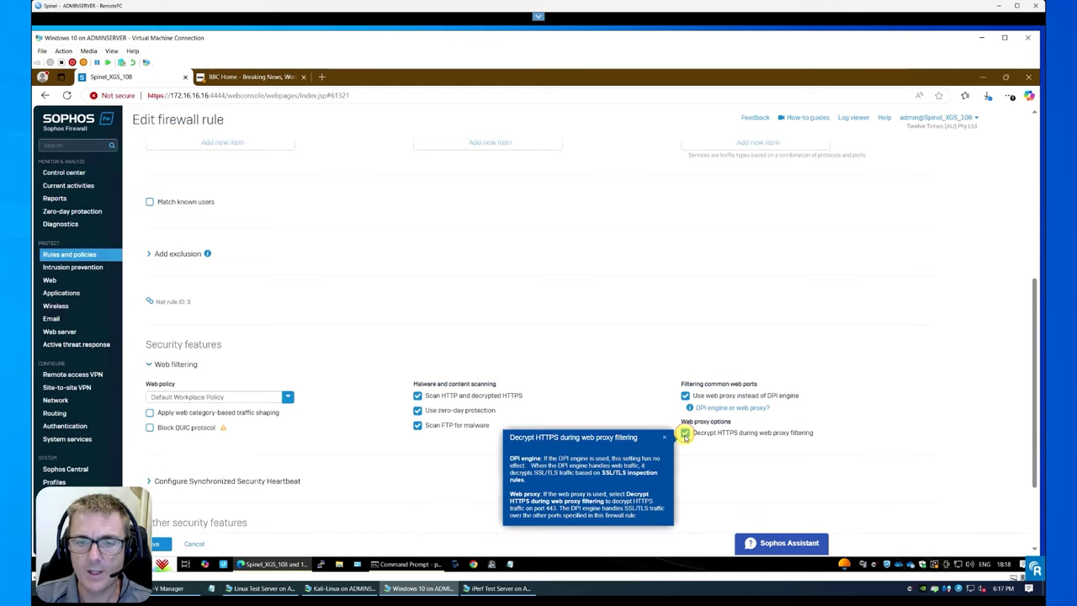
pyautogui.scroll(-2, 758, 341)
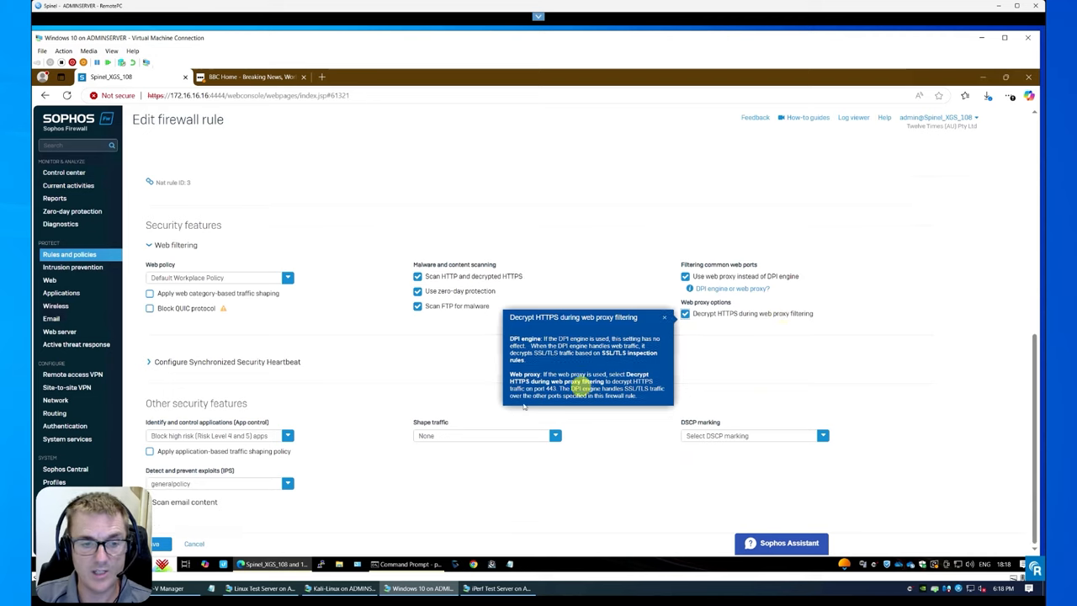
pyautogui.click(167, 545)
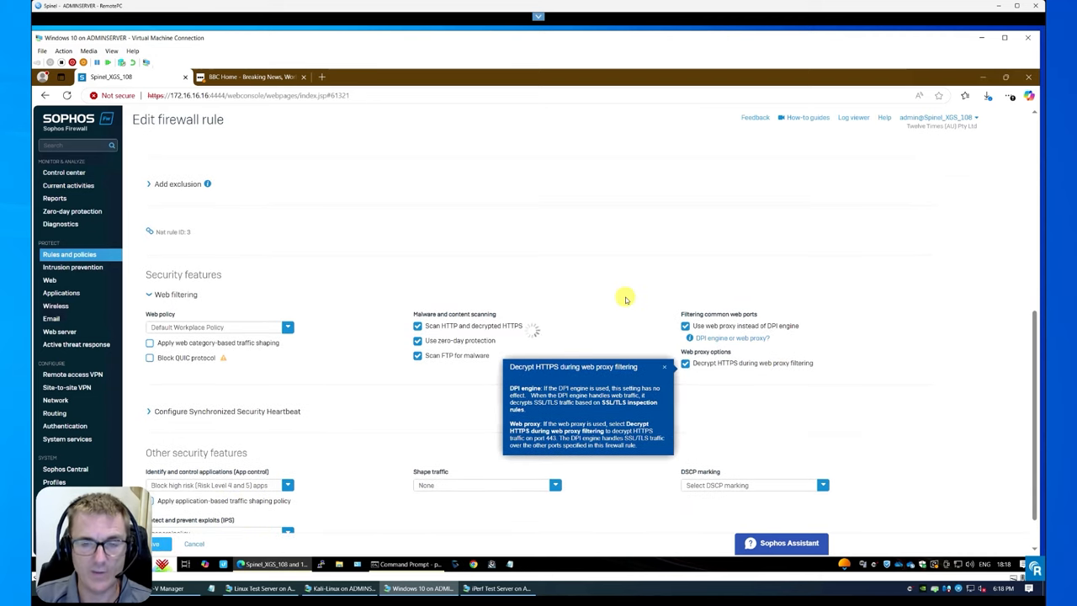
# Reload the BBC page twice, closing the Certificate Viewer in between
pyautogui.click(233, 80)
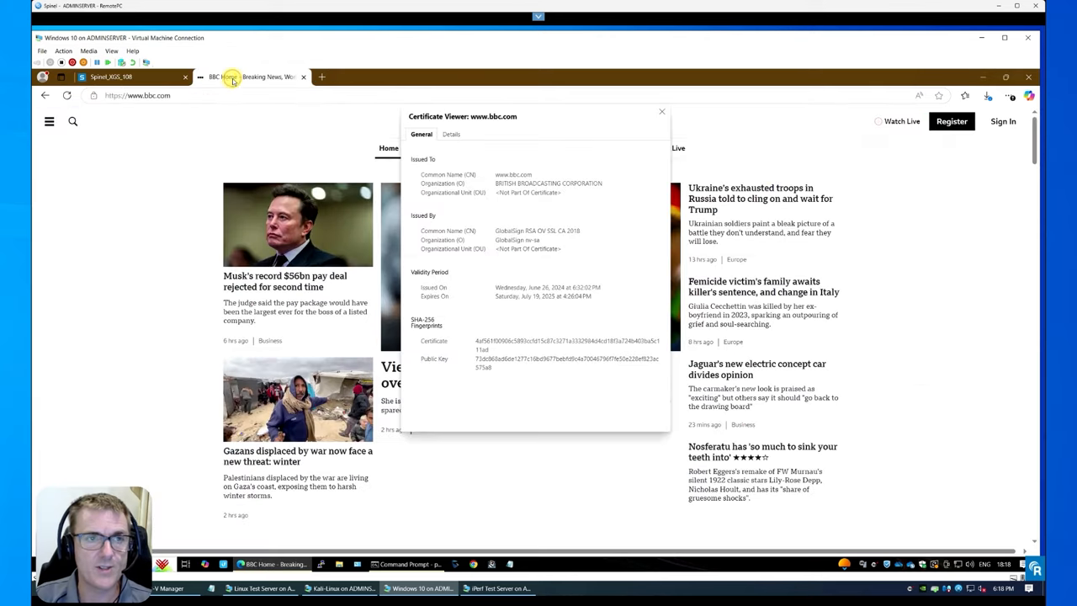
pyautogui.click(156, 77)
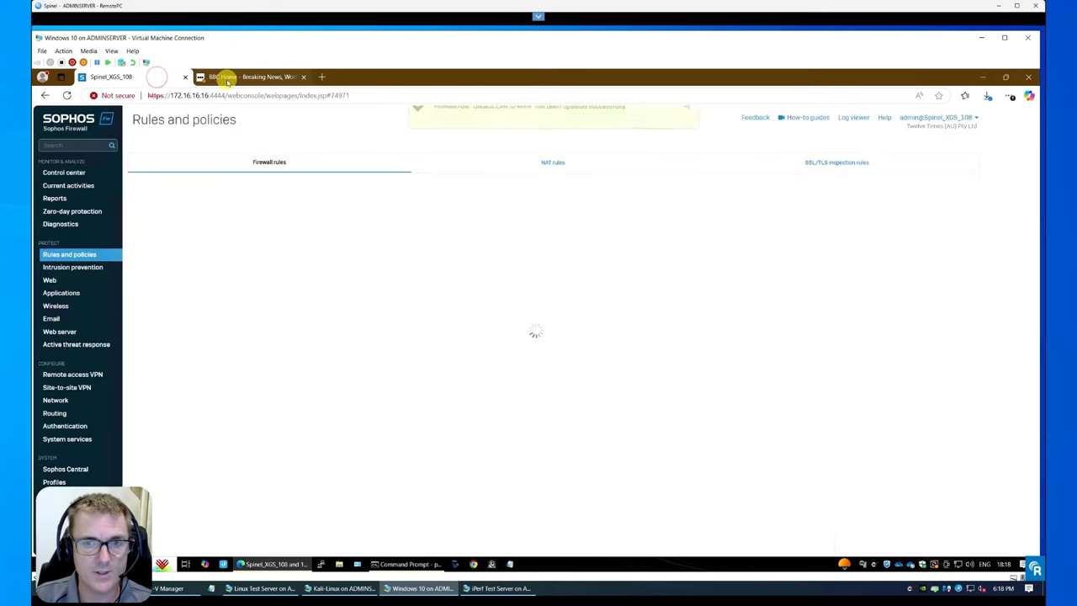
pyautogui.click(228, 81)
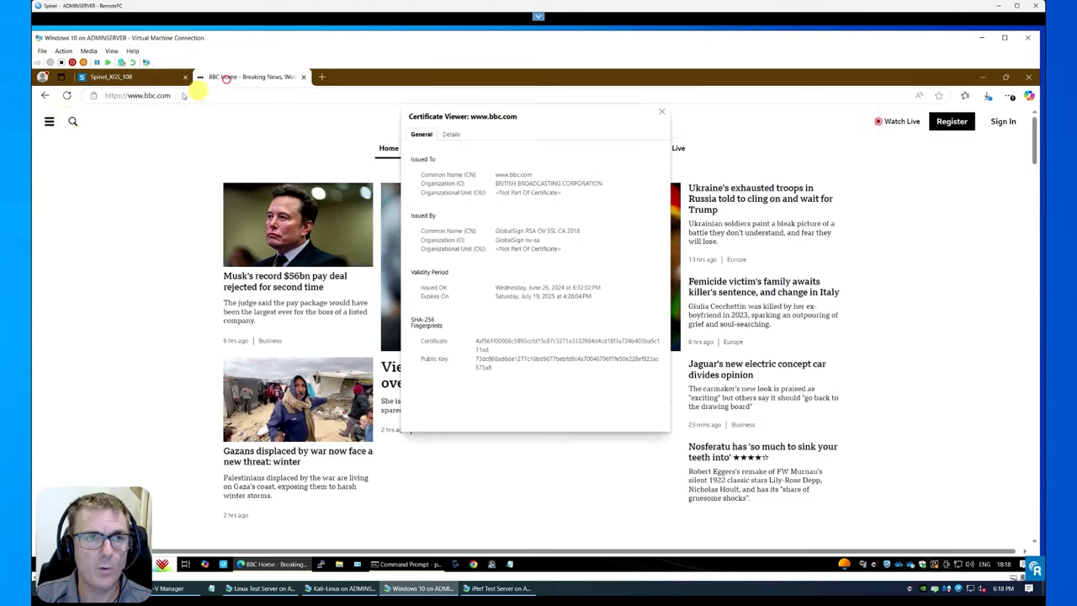
pyautogui.click(67, 96)
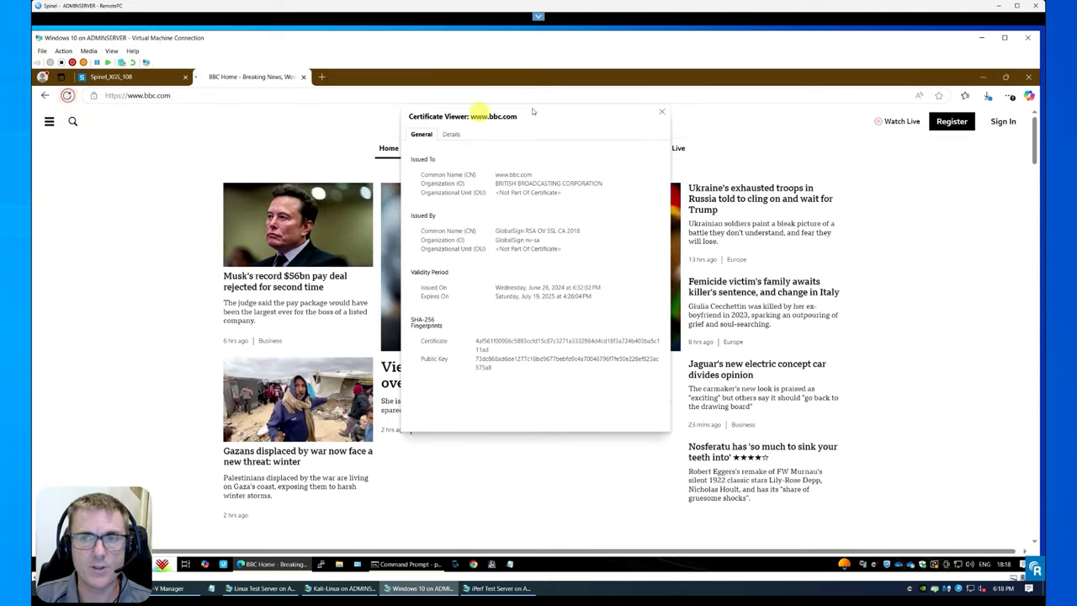
pyautogui.click(663, 112)
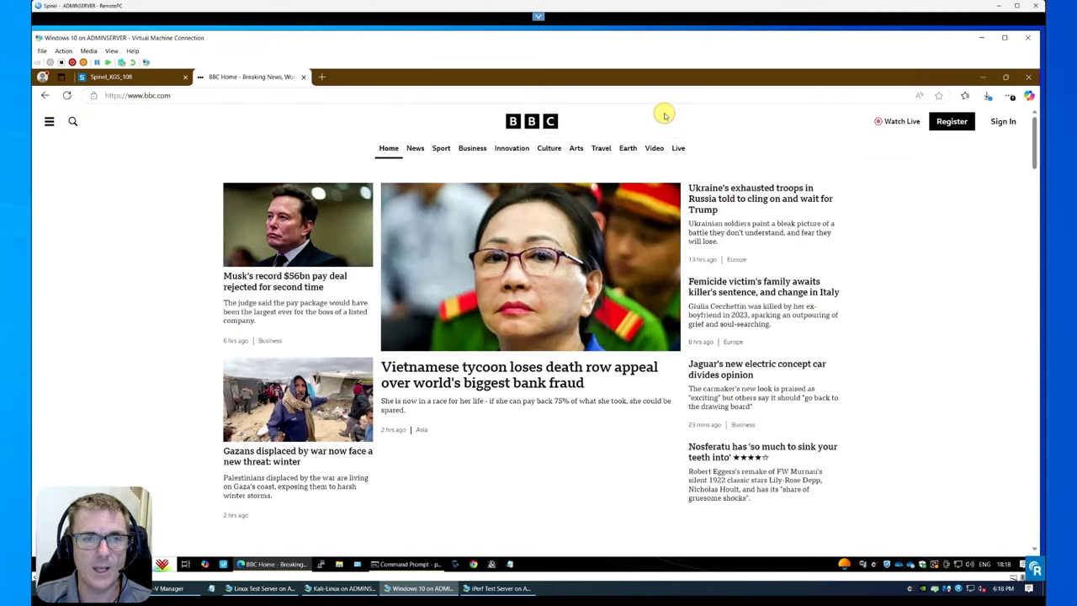
pyautogui.click(66, 95)
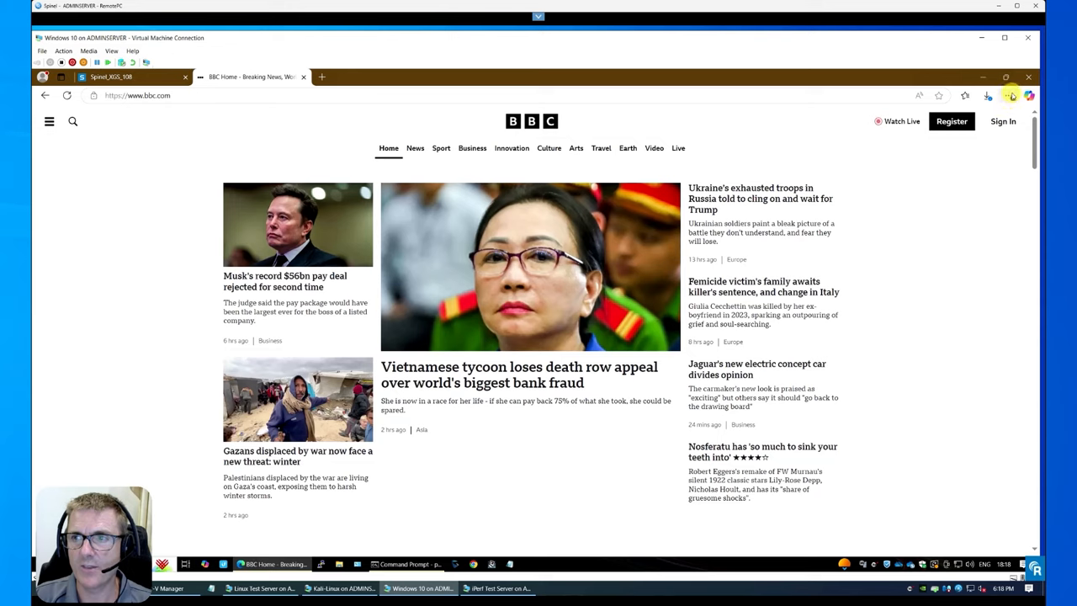
# Load bbc.com in a new InPrivate window, then close that window
pyautogui.click(1010, 97)
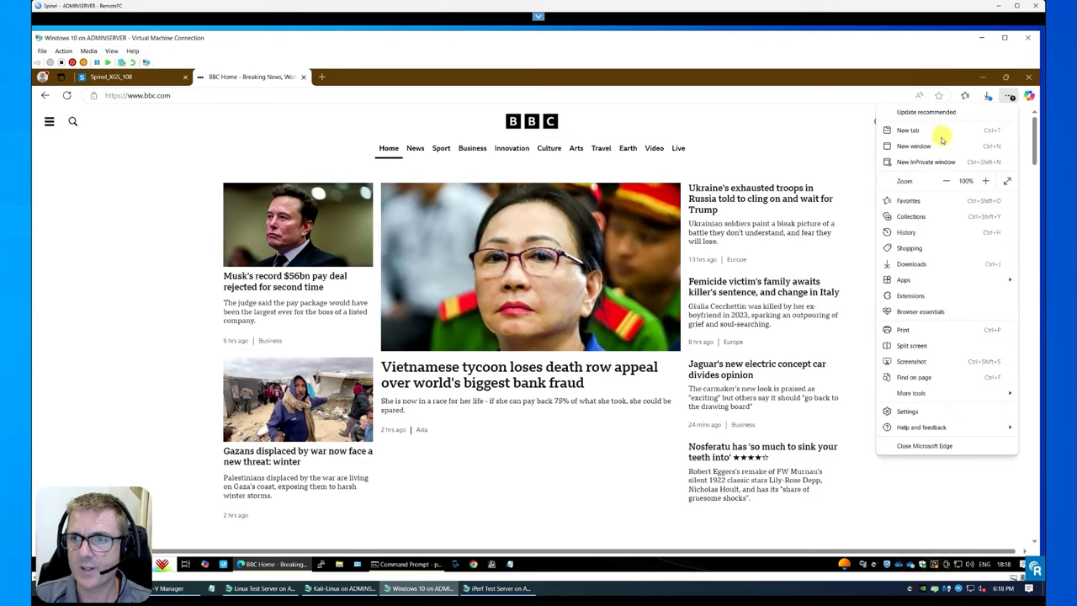
pyautogui.click(939, 162)
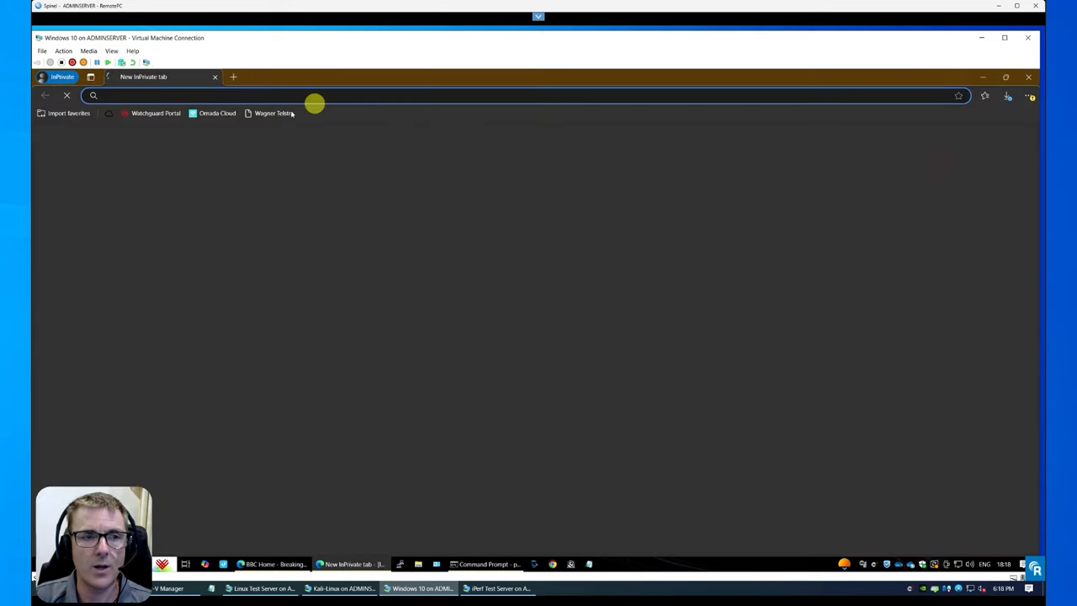
pyautogui.write('bbc.com')
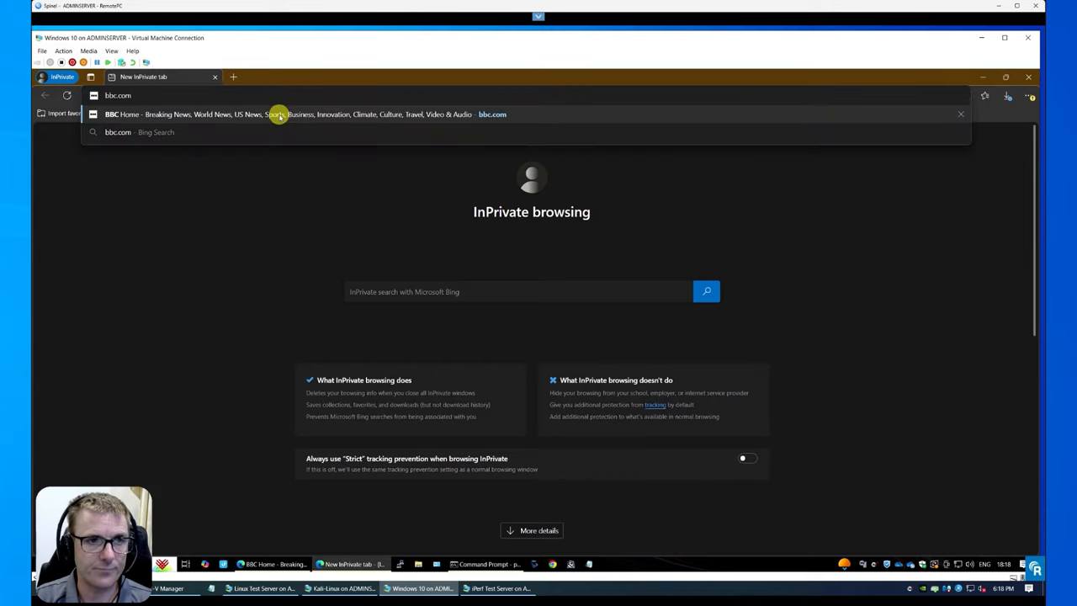
pyautogui.click(280, 116)
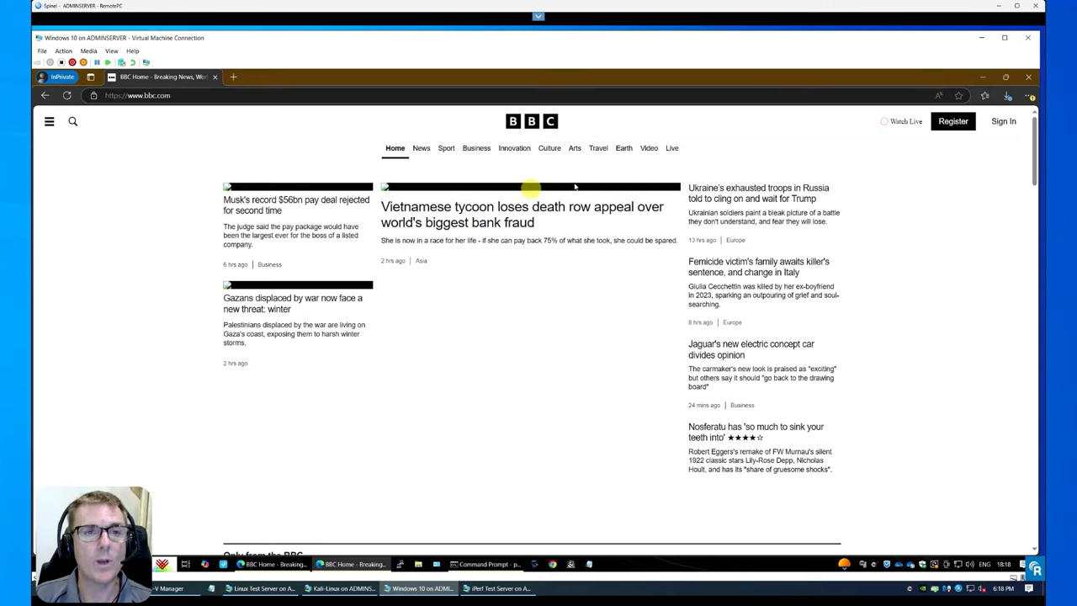
pyautogui.click(983, 77)
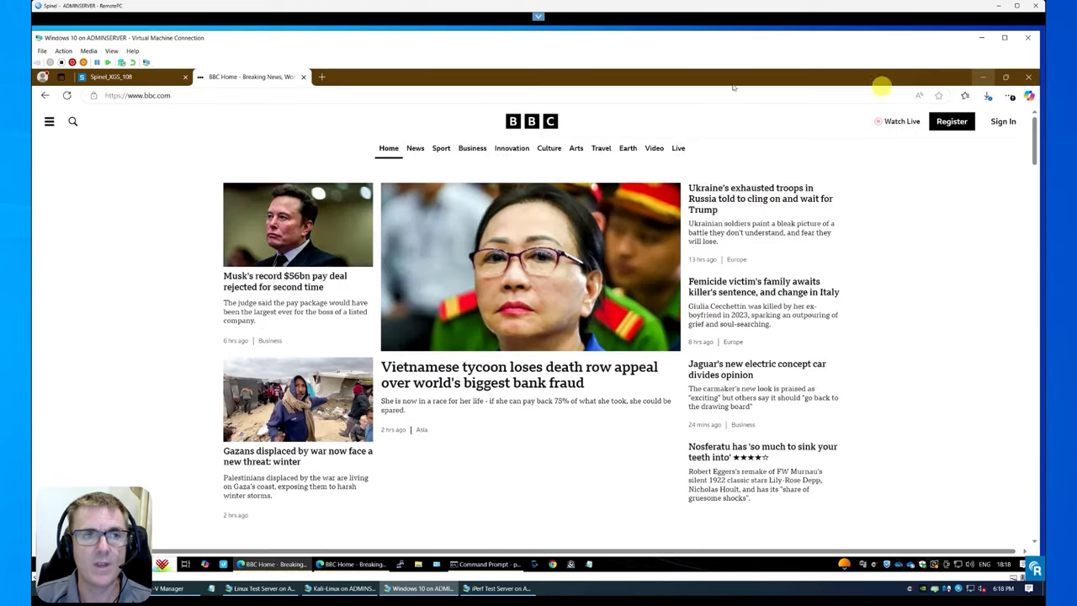
# Add an SSL/TLS inspection rule named Decrypt SSL, keeping its position at Bottom
pyautogui.click(111, 78)
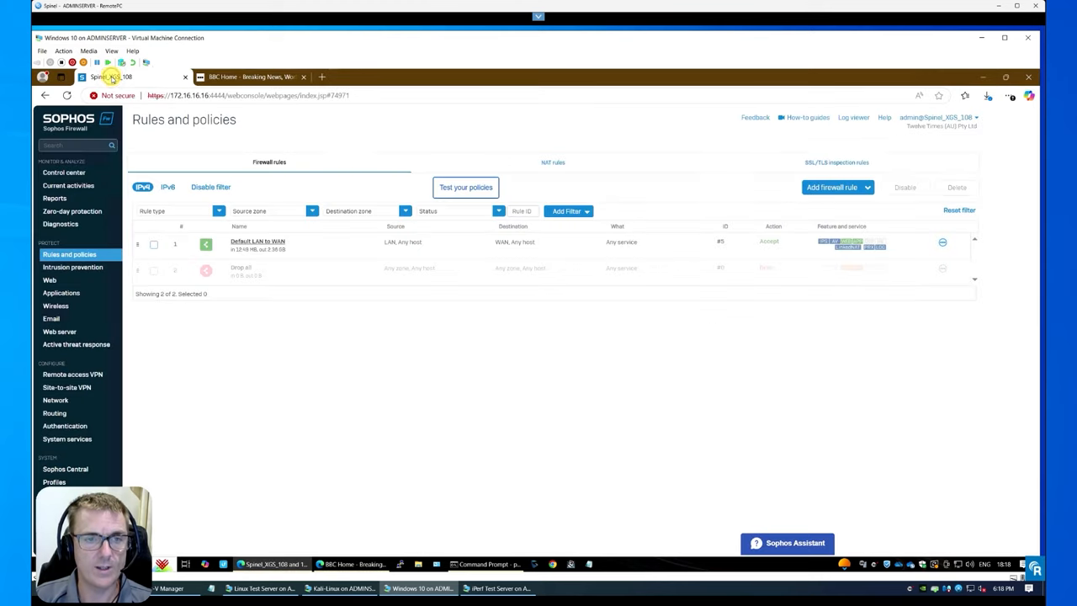
pyautogui.click(840, 165)
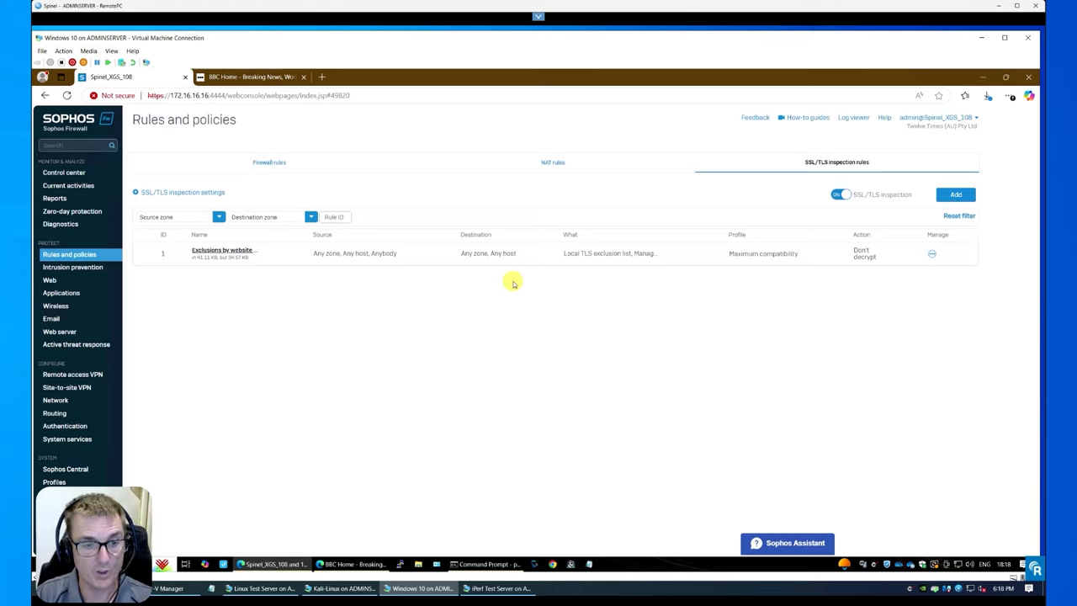
pyautogui.click(954, 197)
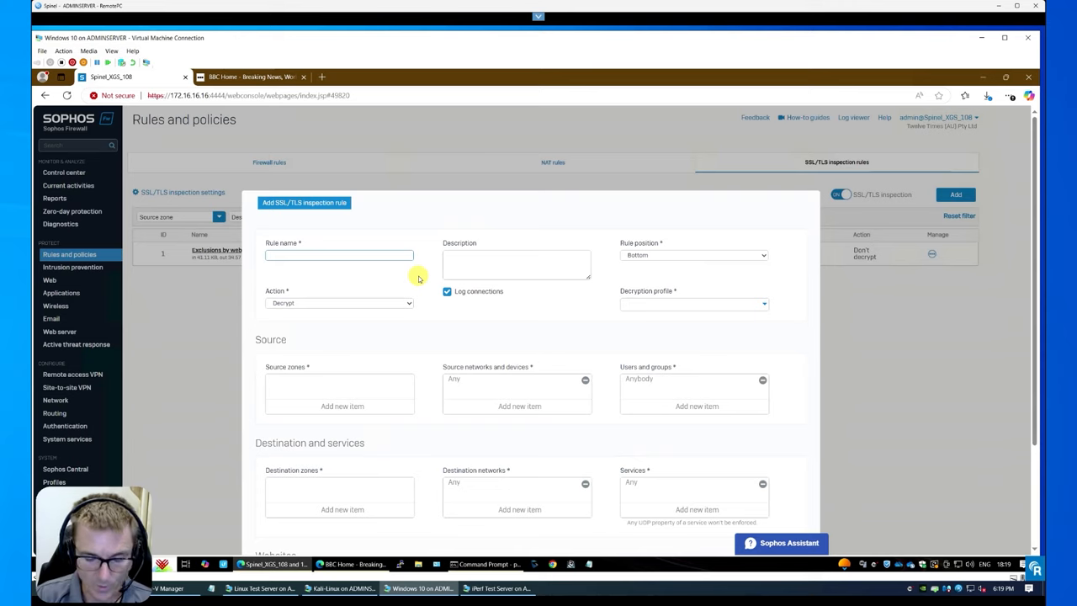
pyautogui.write('Decrypt SSL')
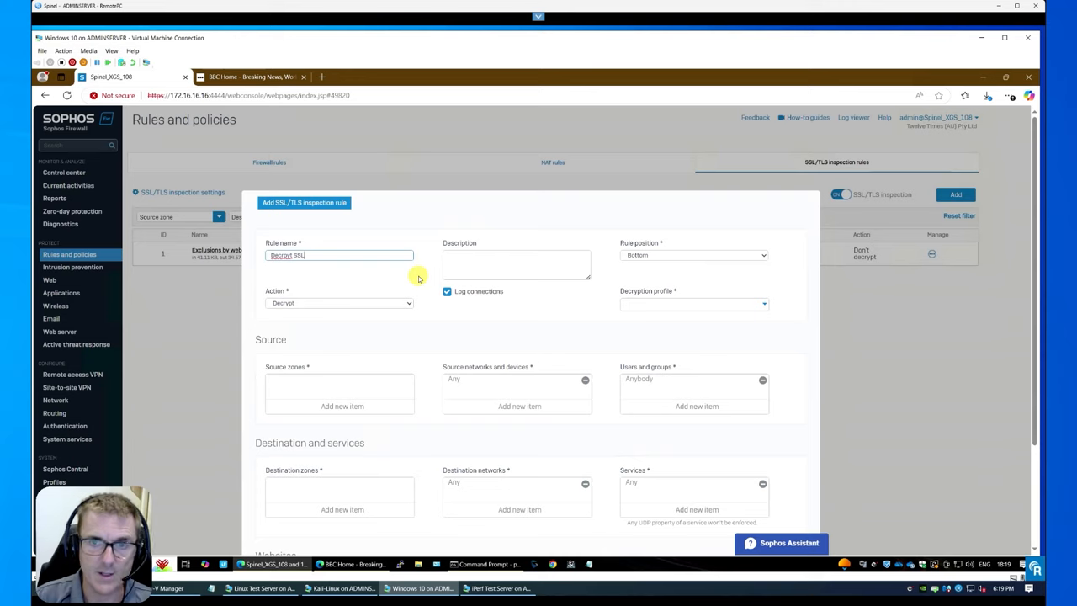
pyautogui.press('Tab')
pyautogui.click(711, 256)
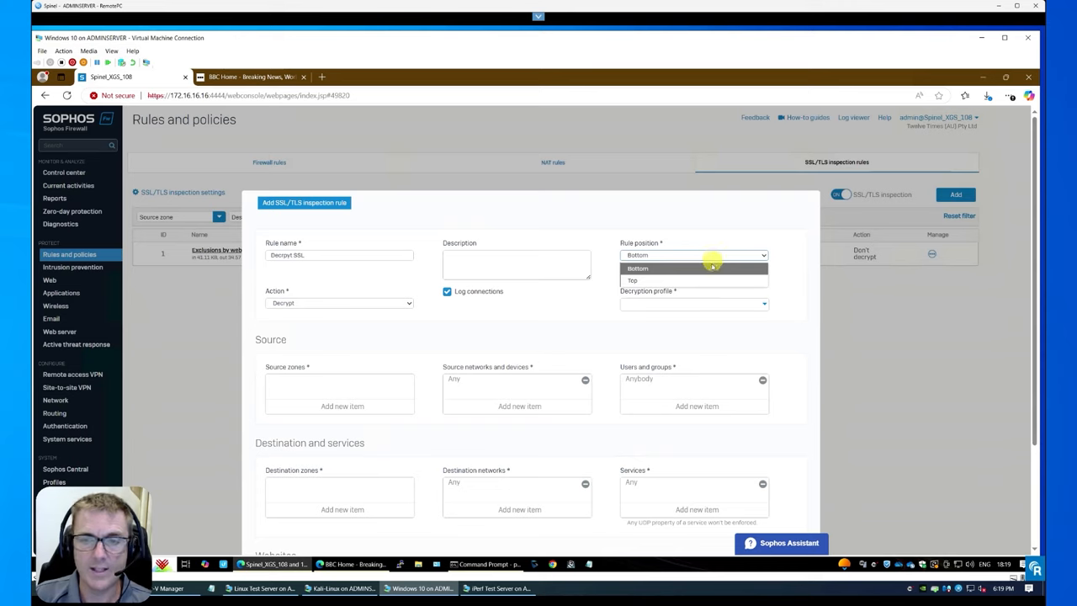
pyautogui.click(784, 227)
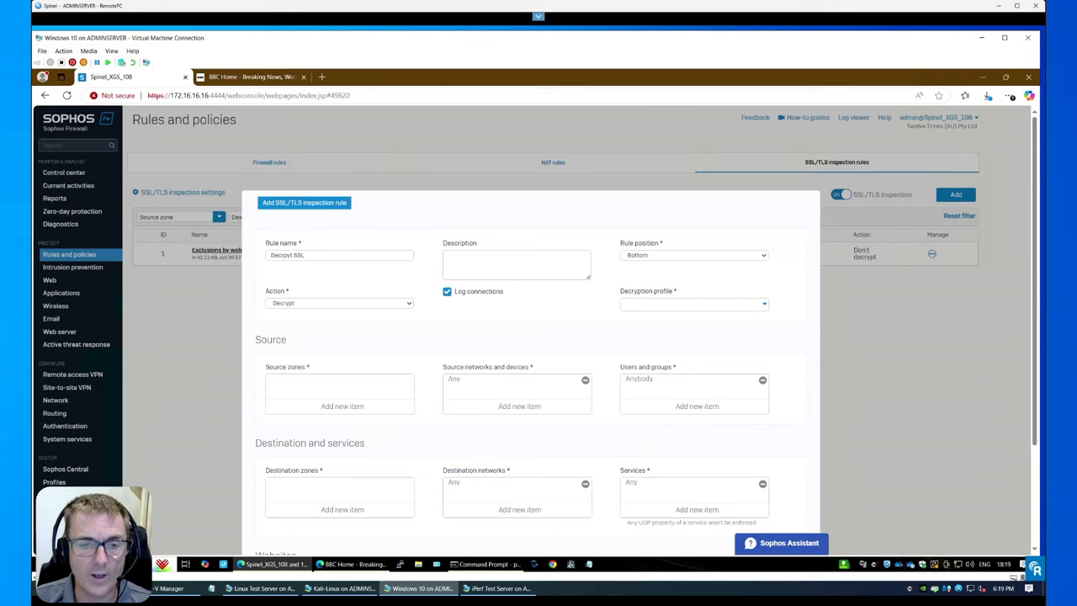
# Set the rule's source zone to LAN and destination zone to WAN, then save it
pyautogui.click(351, 405)
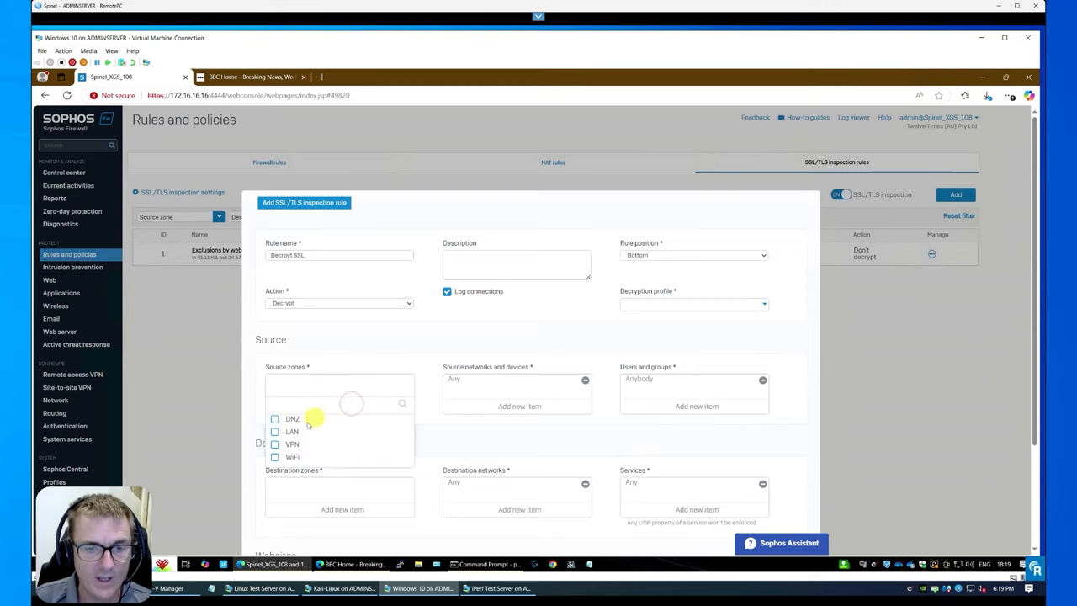
pyautogui.click(275, 432)
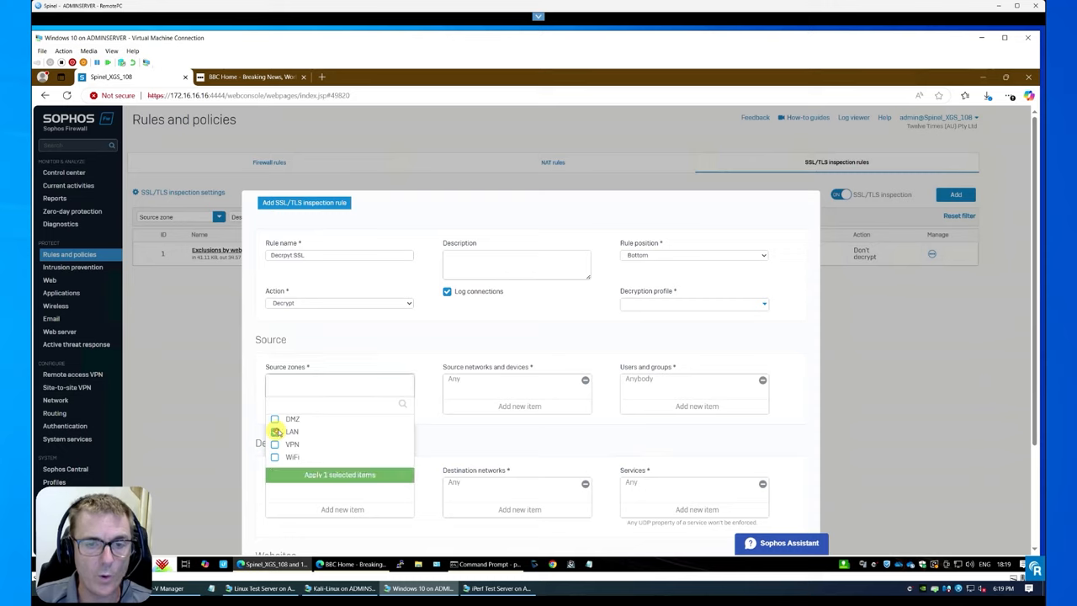
pyautogui.click(348, 475)
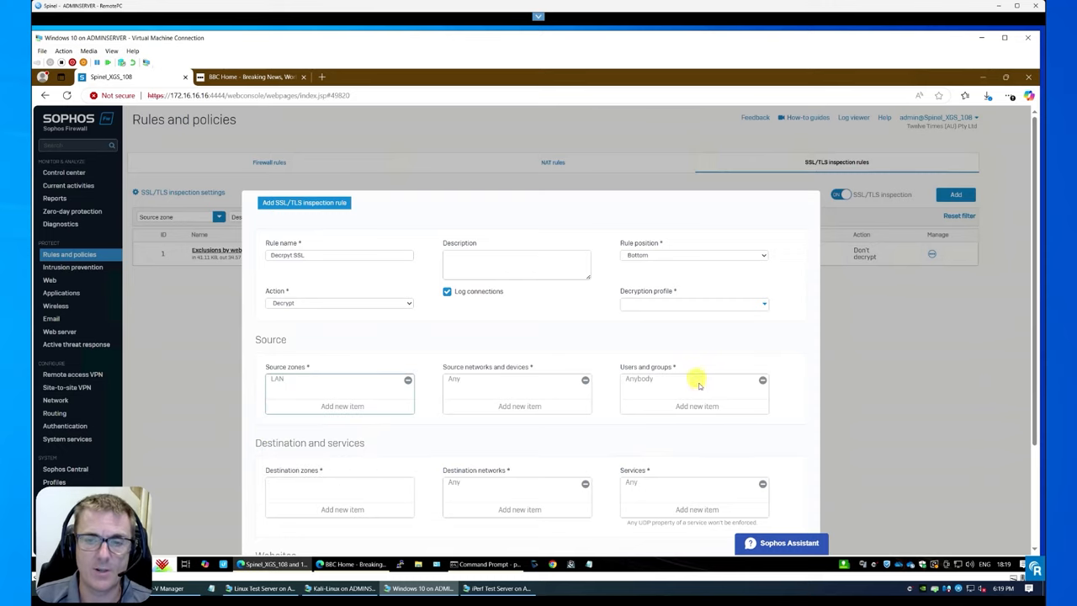
pyautogui.click(341, 511)
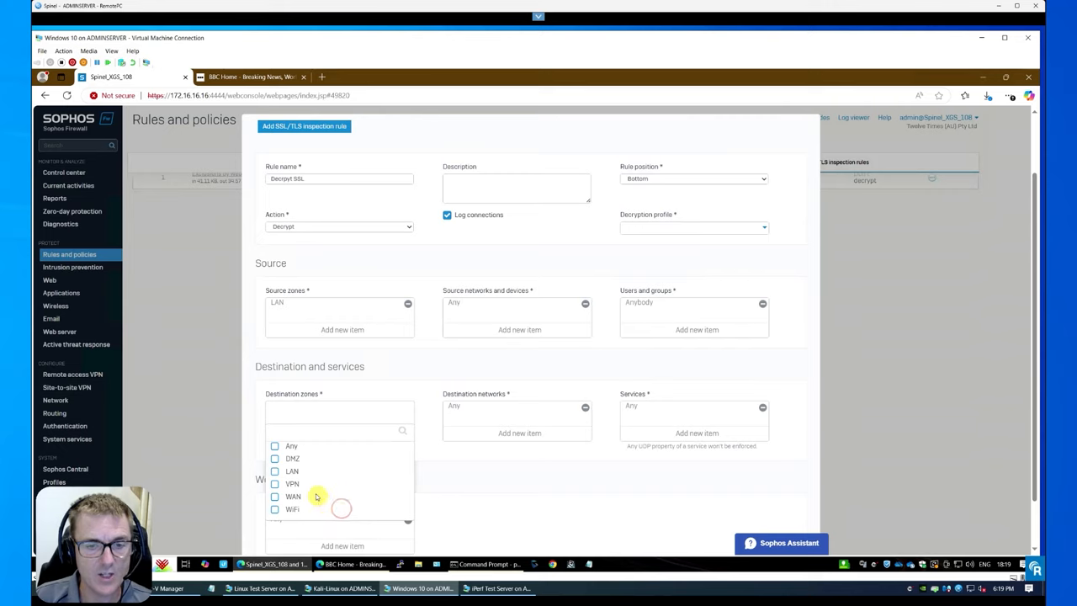
pyautogui.click(275, 496)
pyautogui.click(320, 526)
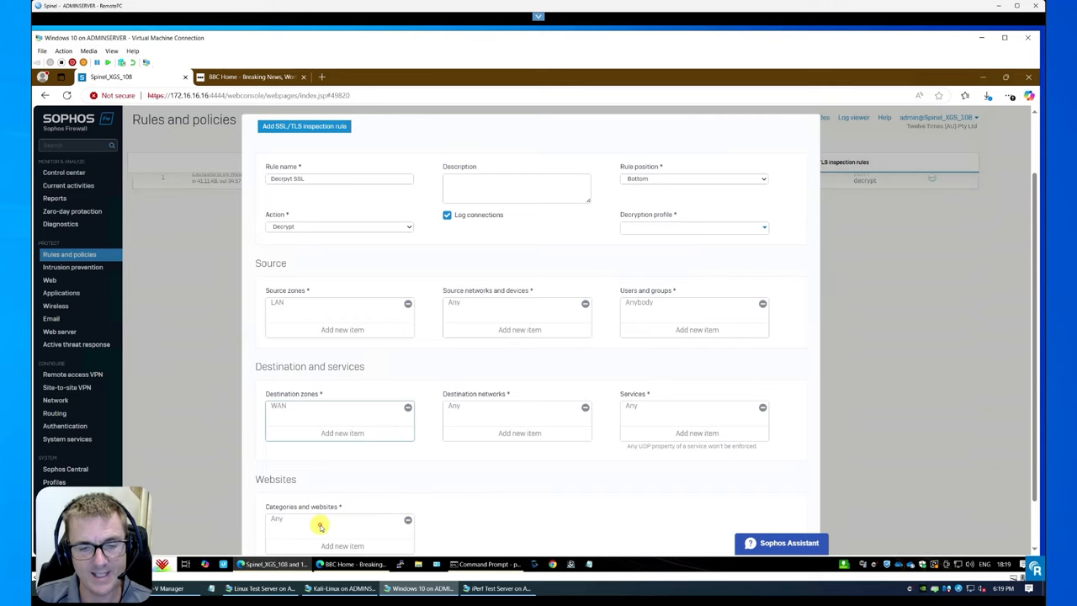
pyautogui.scroll(-1, 505, 440)
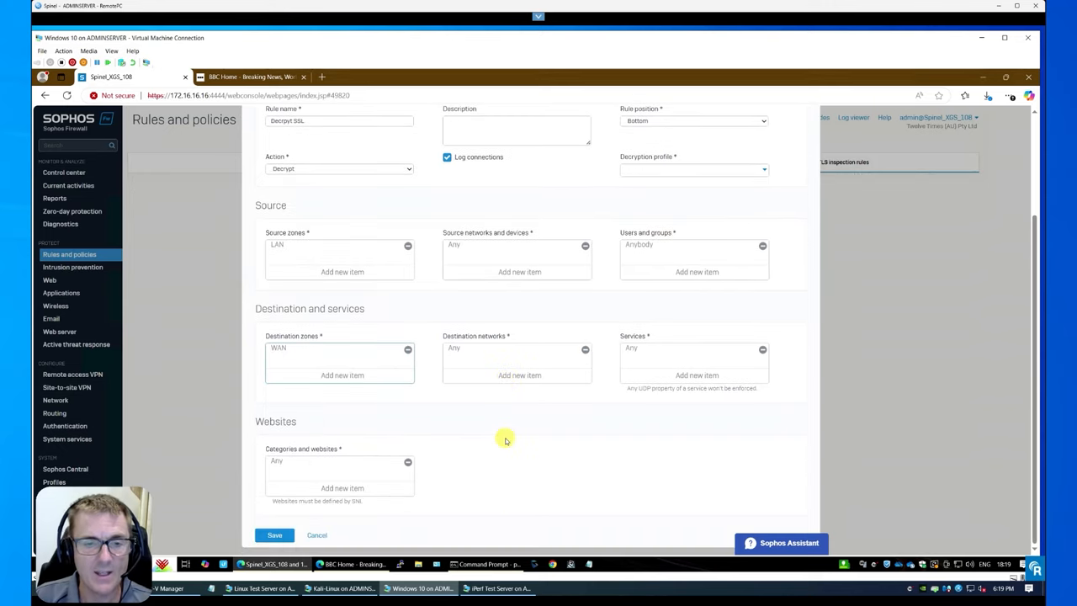
pyautogui.click(276, 535)
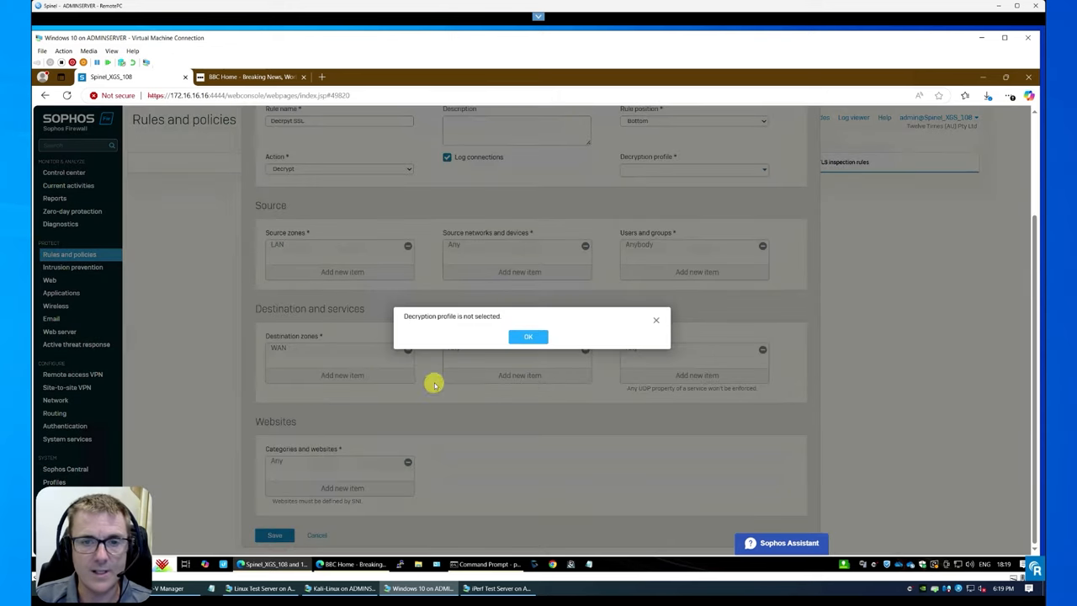
# Dismiss the missing-profile warning, choose the Maximum compatibility decryption profile, and save Decrypt SSL
pyautogui.click(530, 336)
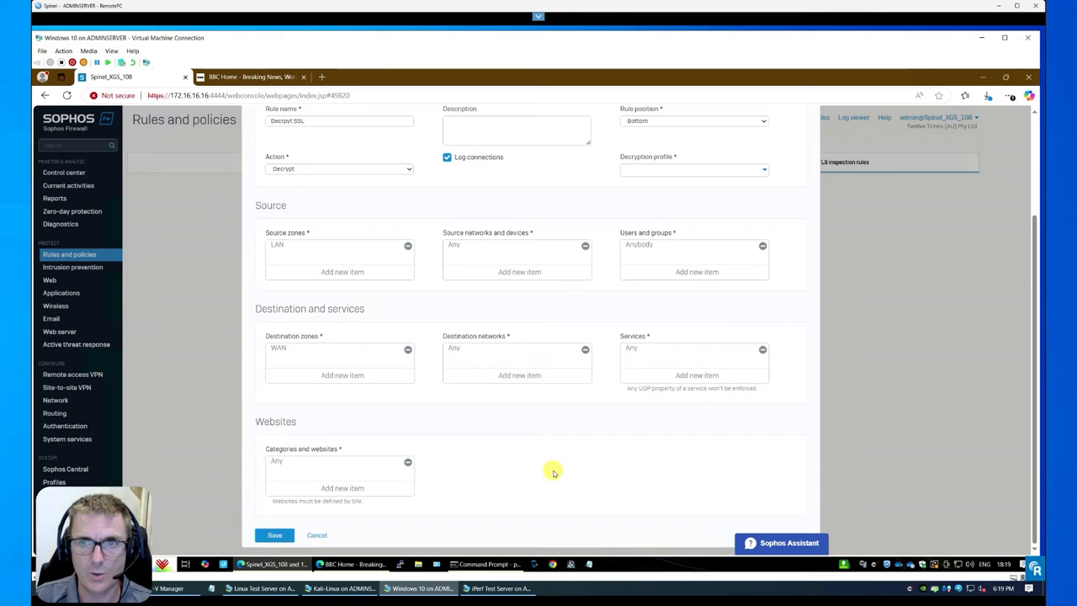
pyautogui.click(649, 169)
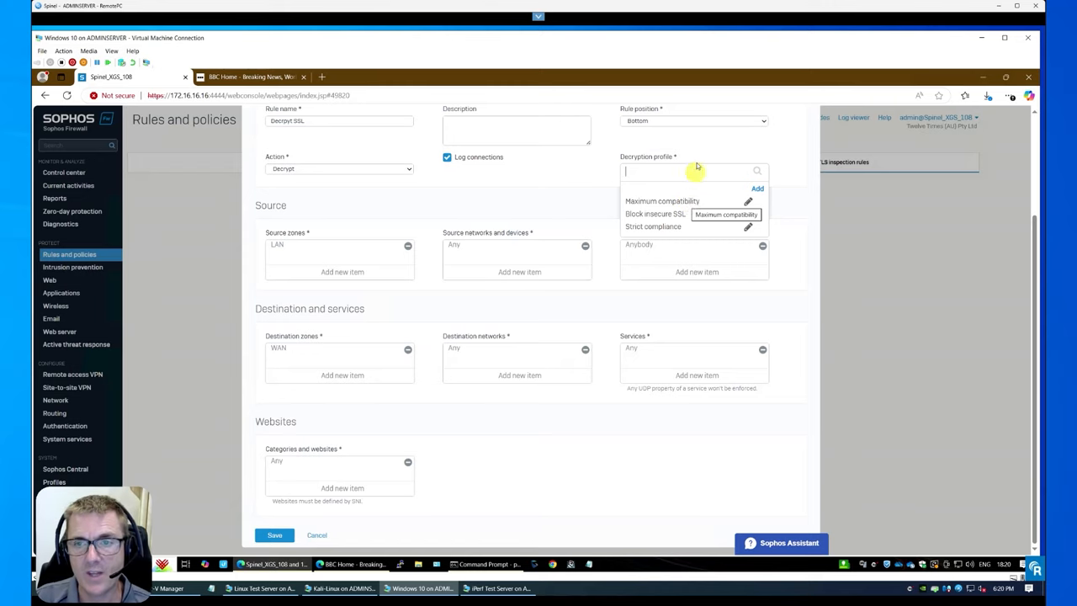
pyautogui.click(659, 202)
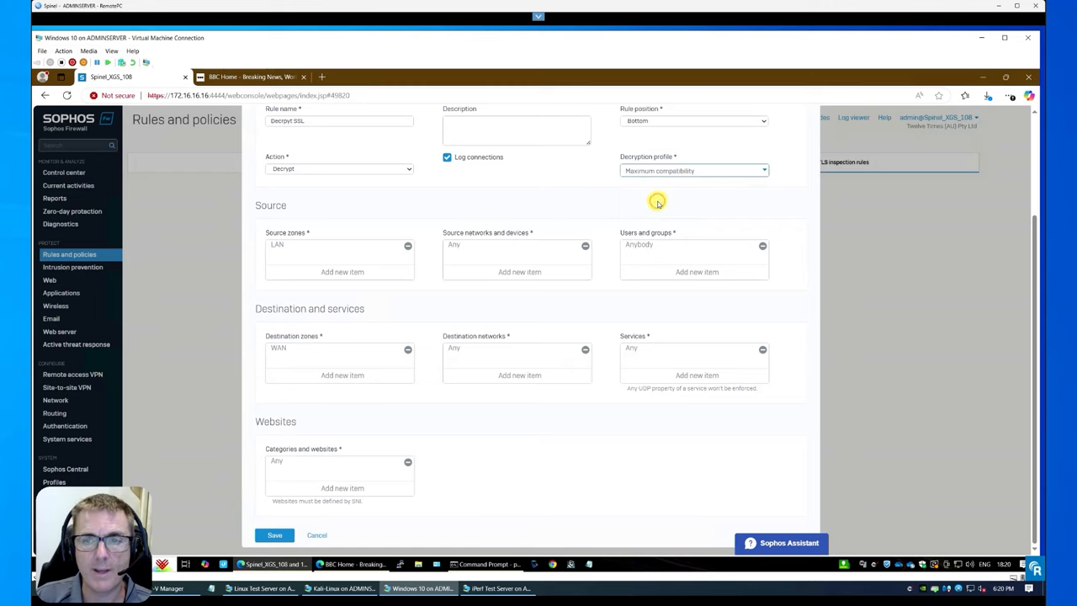
pyautogui.click(270, 540)
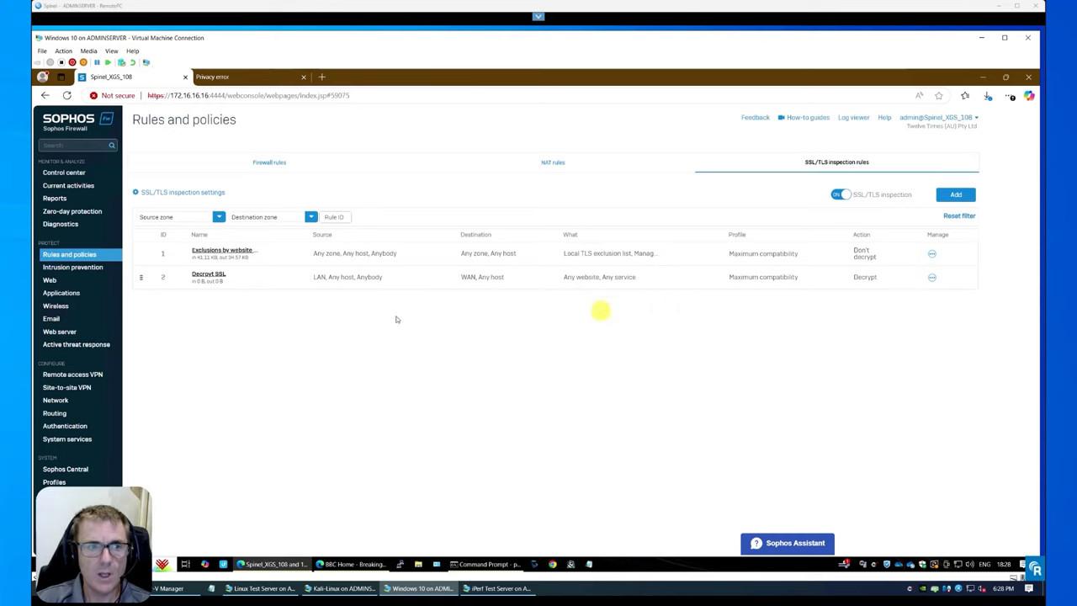
# Open the Default LAN to WAN rule, review its web proxy security features, and cancel out
pyautogui.click(80, 257)
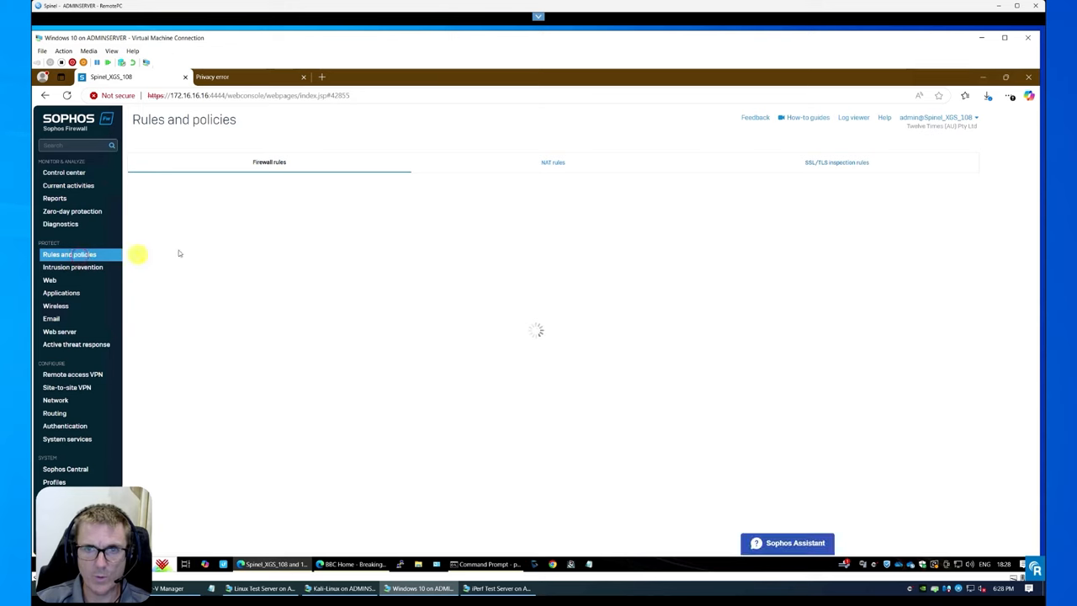
pyautogui.click(261, 242)
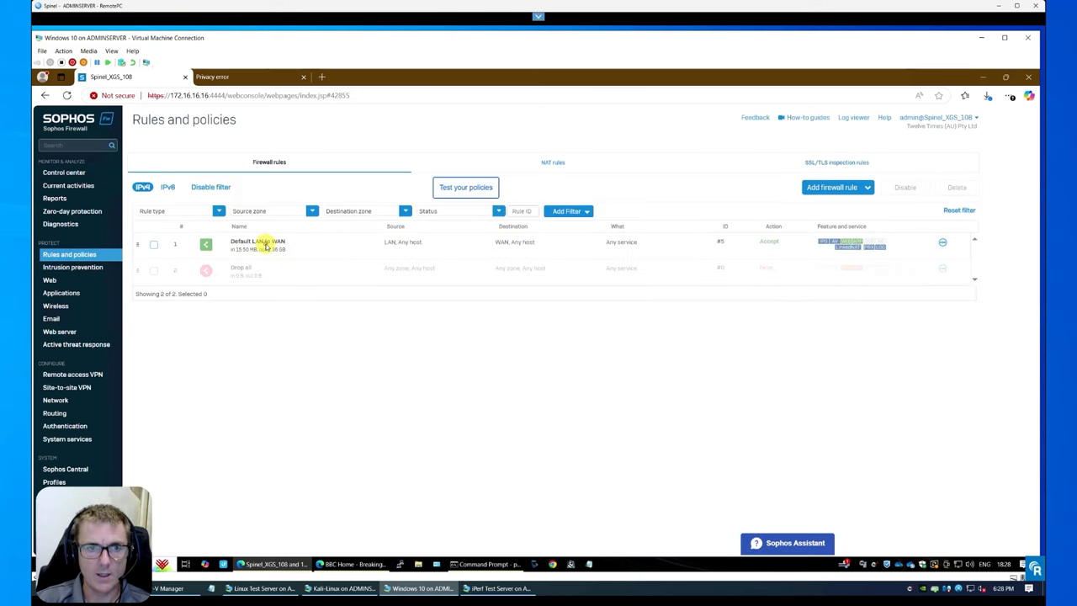
pyautogui.scroll(-10, 464, 267)
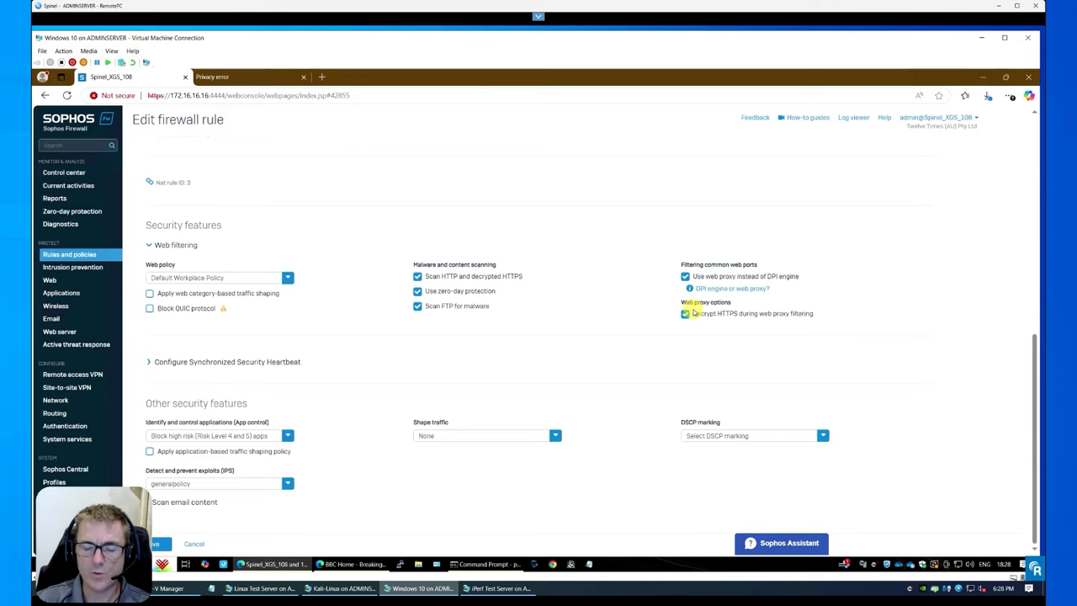
pyautogui.click(69, 254)
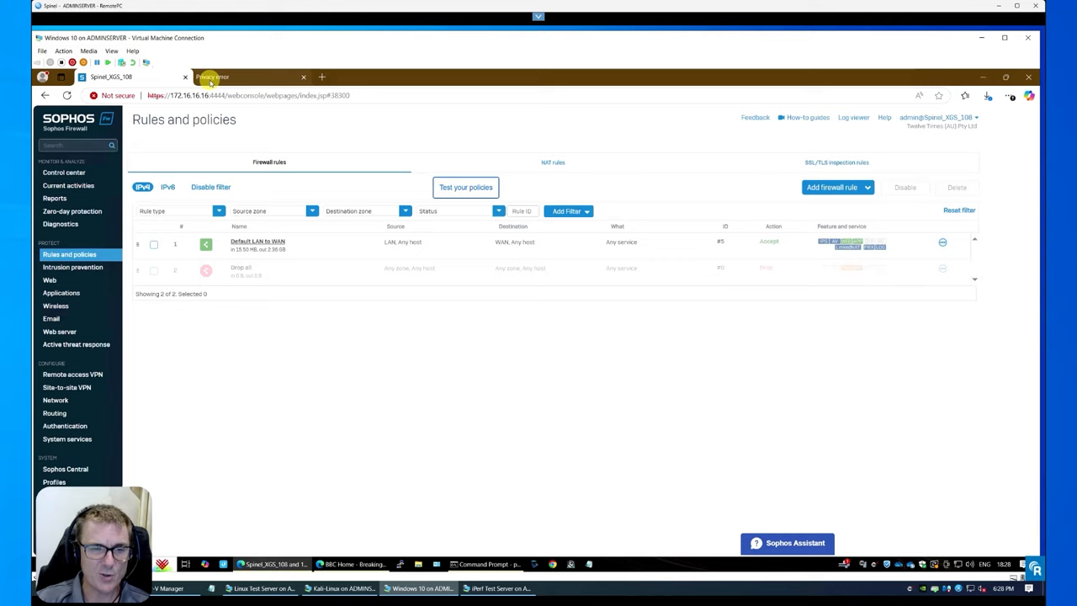
# On the godaddy.com privacy error page, view the certificate and confirm it's issued by Sophos SSL CA
pyautogui.click(212, 77)
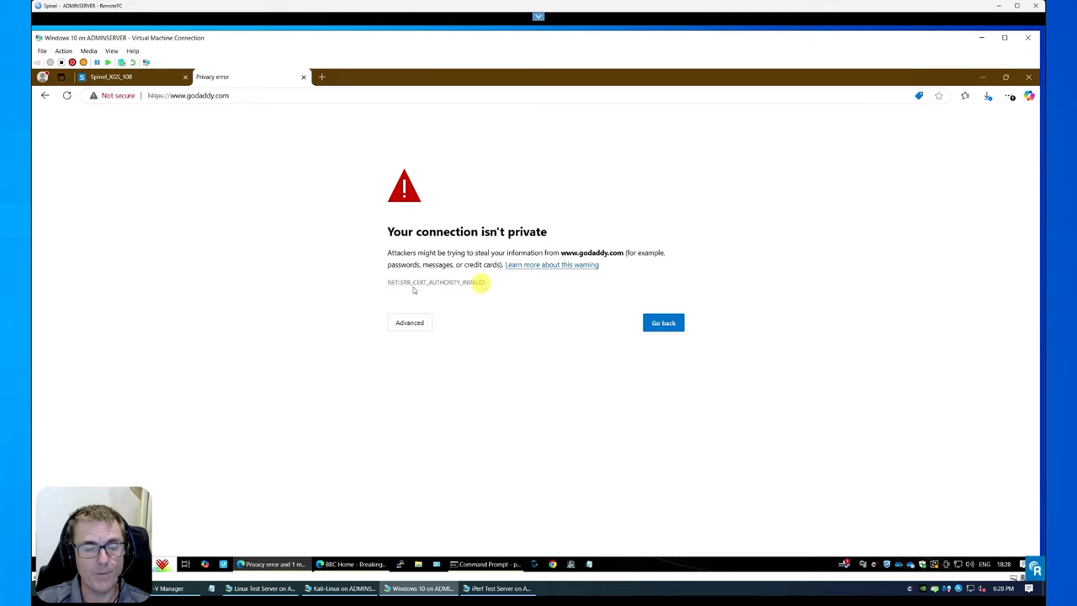
pyautogui.click(95, 96)
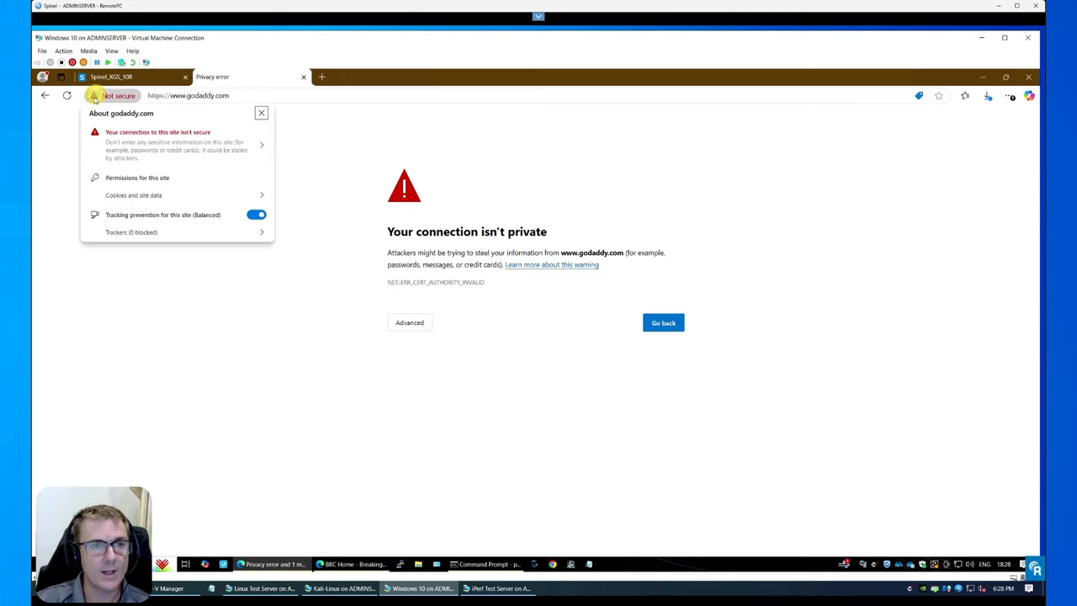
pyautogui.click(257, 144)
pyautogui.click(245, 112)
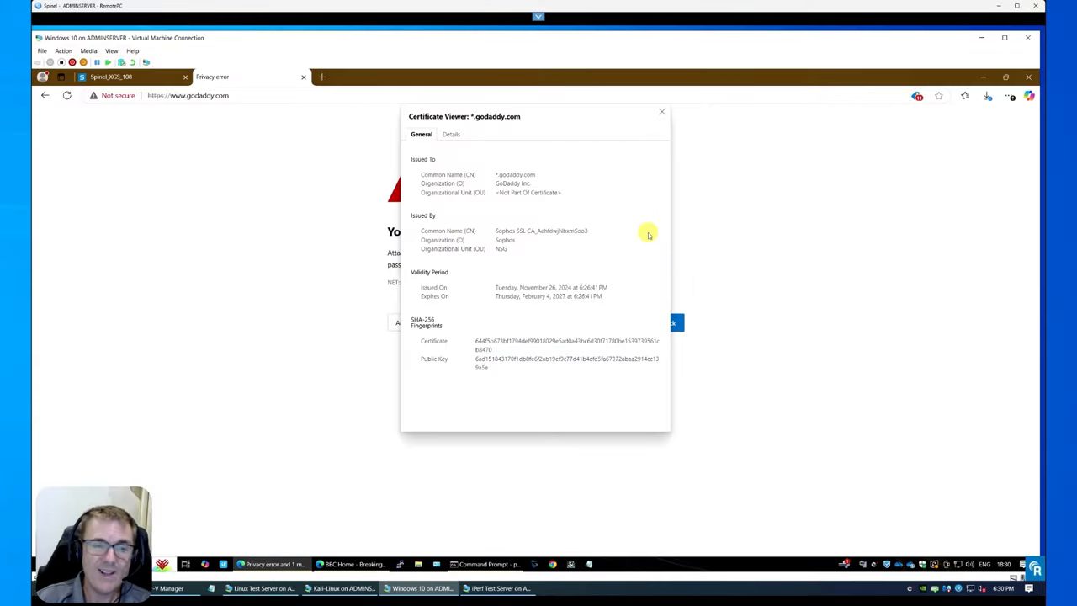
pyautogui.click(662, 114)
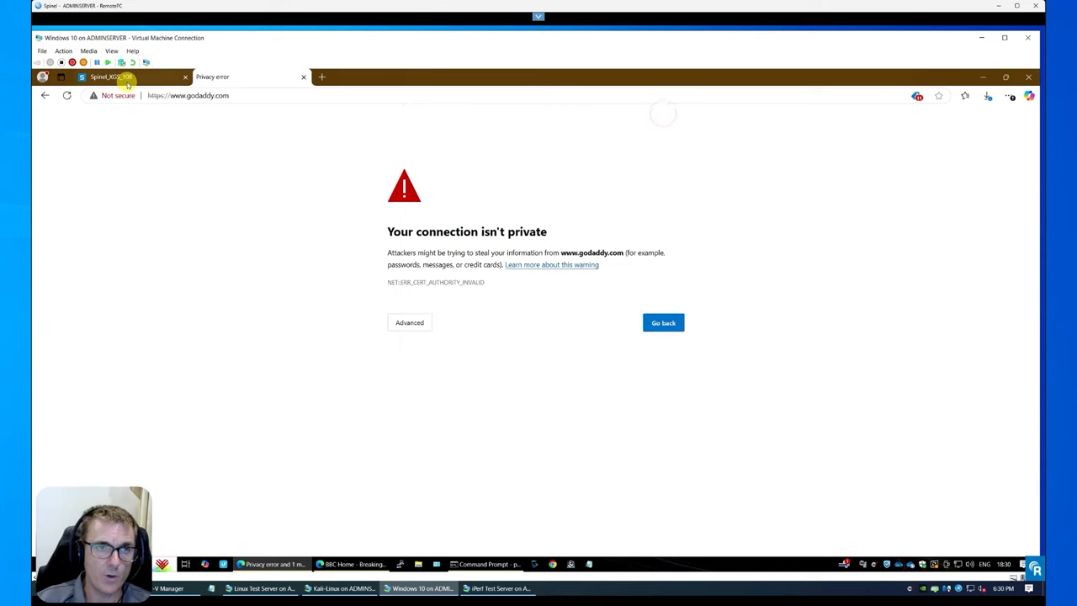
pyautogui.click(124, 79)
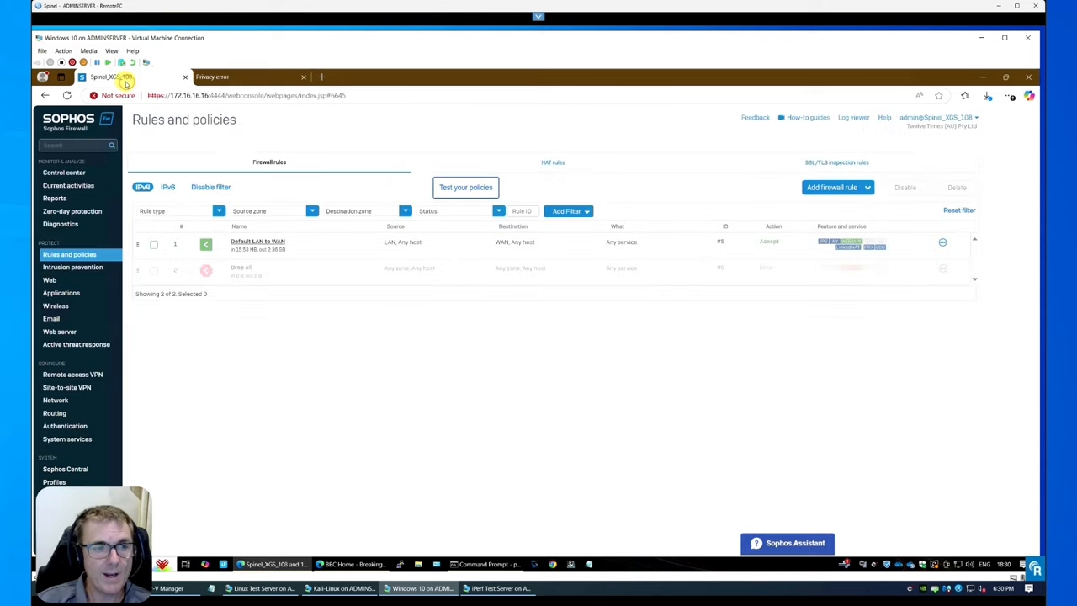
# Open the Maximum compatibility decryption profile, scroll through its settings, and cancel without changes
pyautogui.click(57, 482)
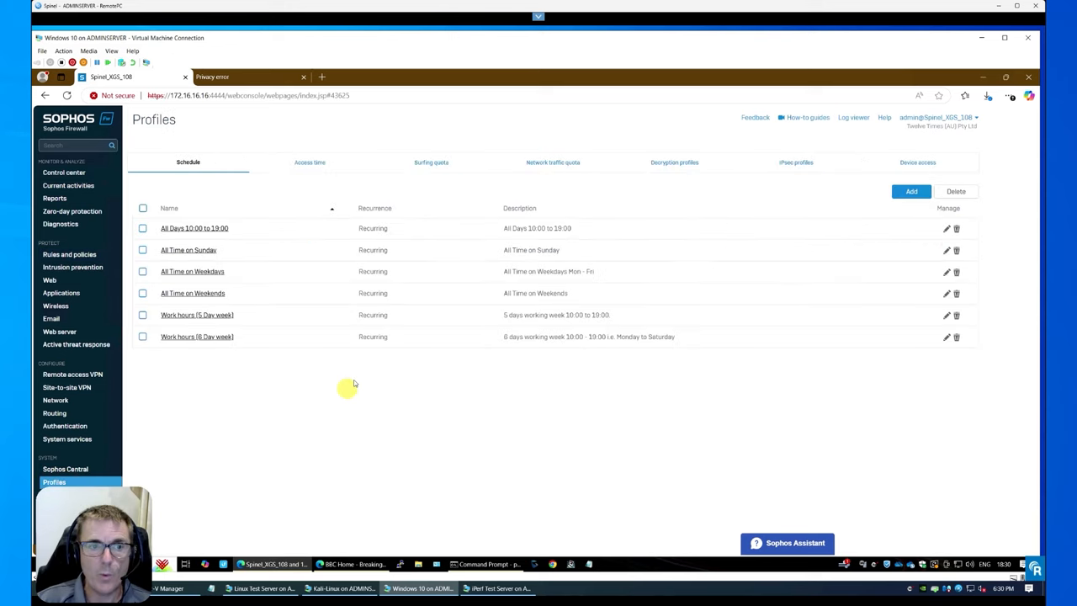
pyautogui.click(669, 163)
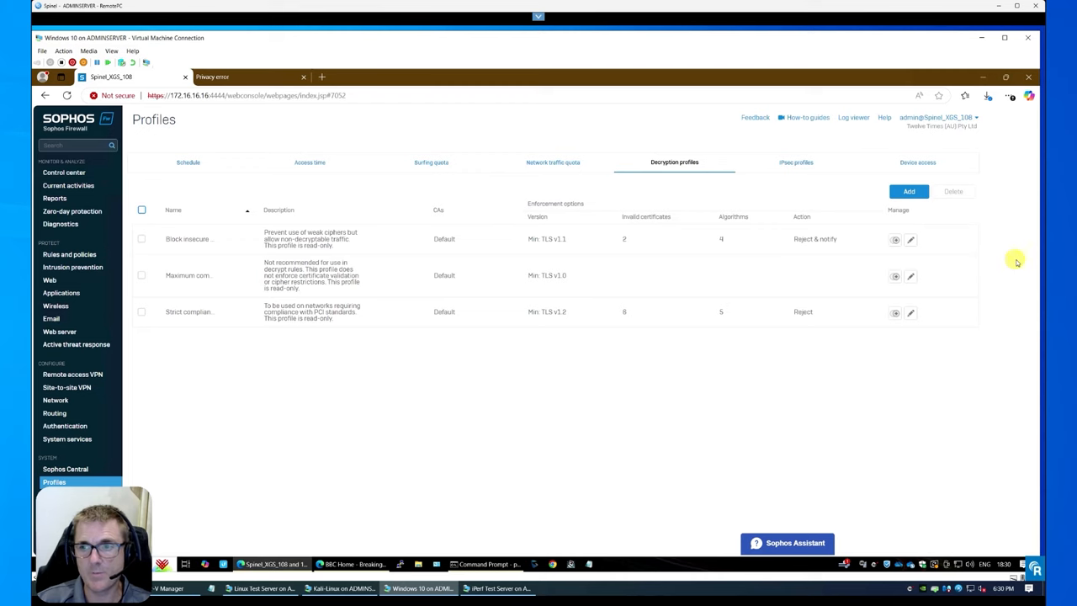
pyautogui.click(912, 276)
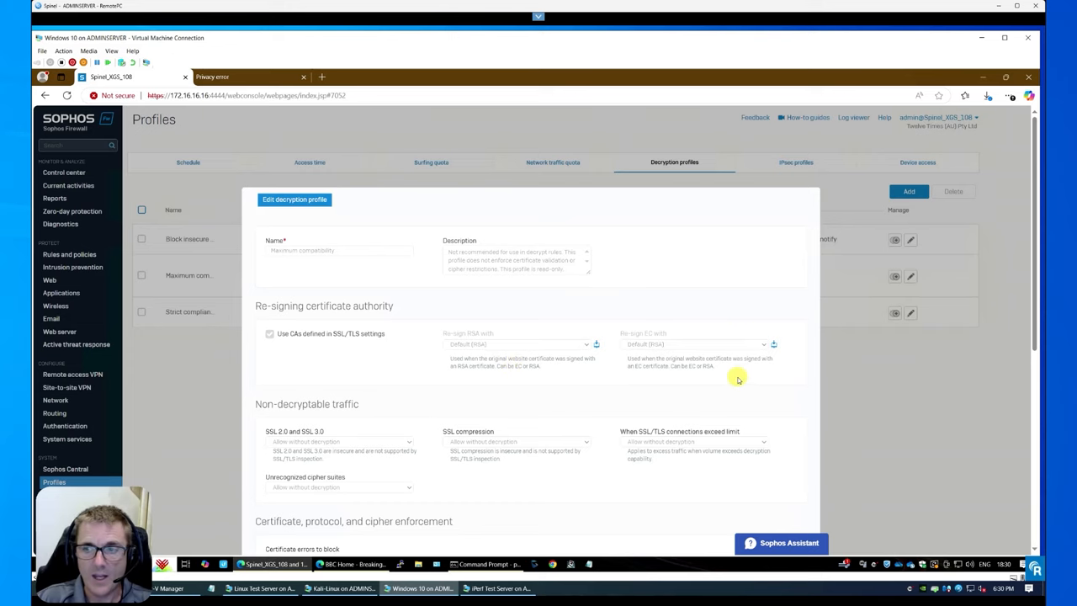
pyautogui.scroll(-5, 738, 375)
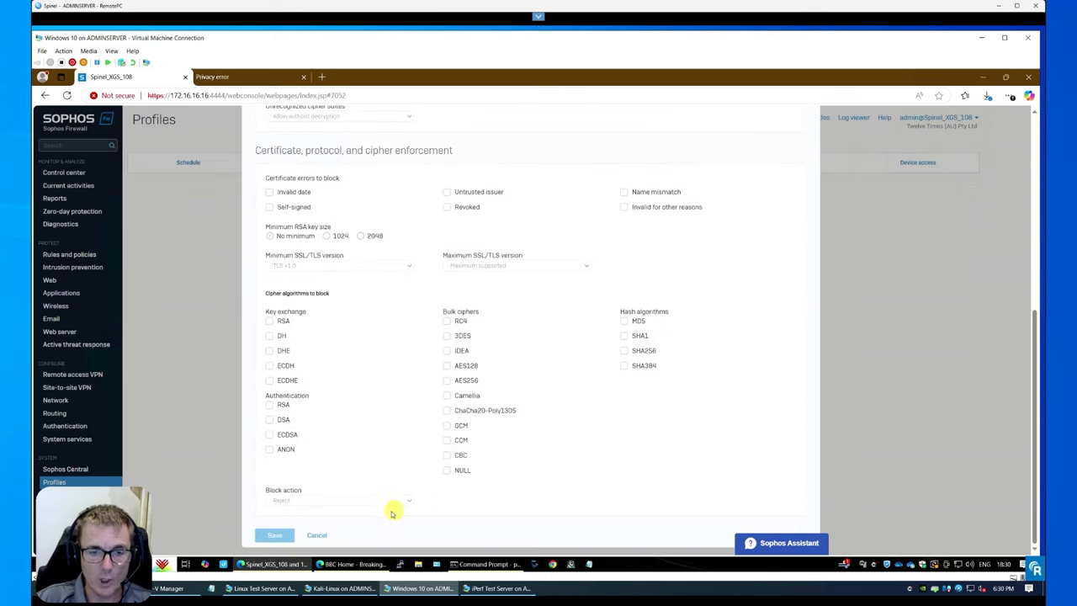
pyautogui.click(317, 535)
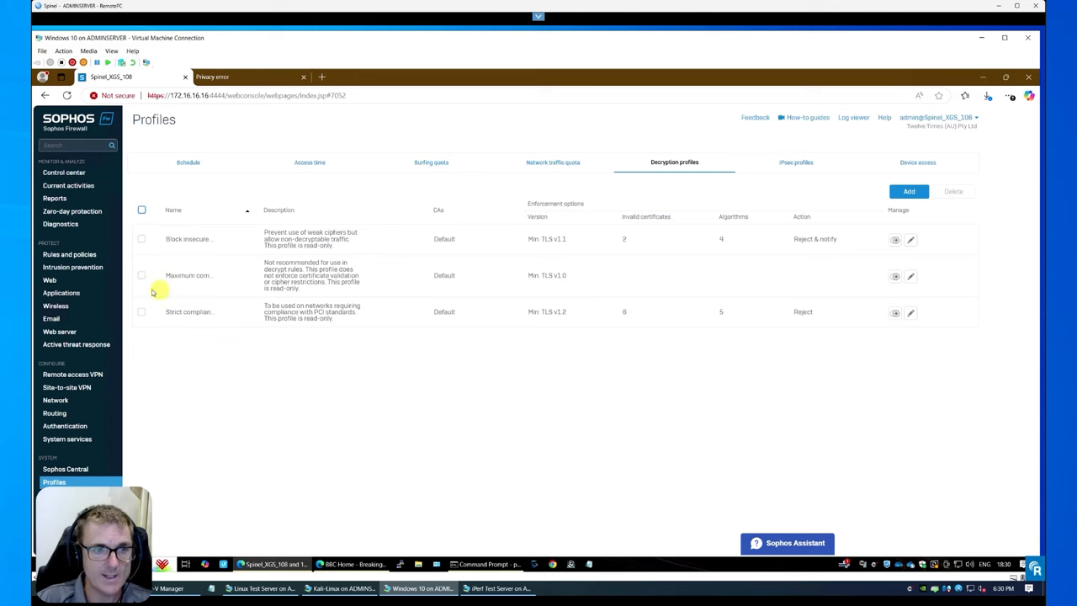
pyautogui.click(51, 281)
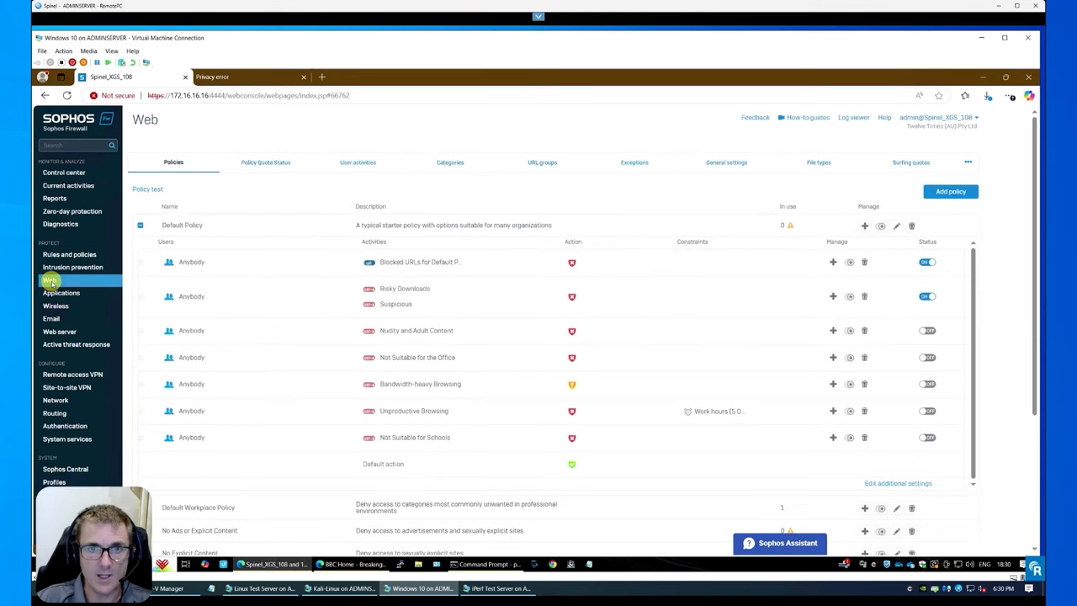
# Save the HTTPS scanning CA from Web General settings as SecurityAppliance_SSL_CA (4).pem in Downloads
pyautogui.click(734, 164)
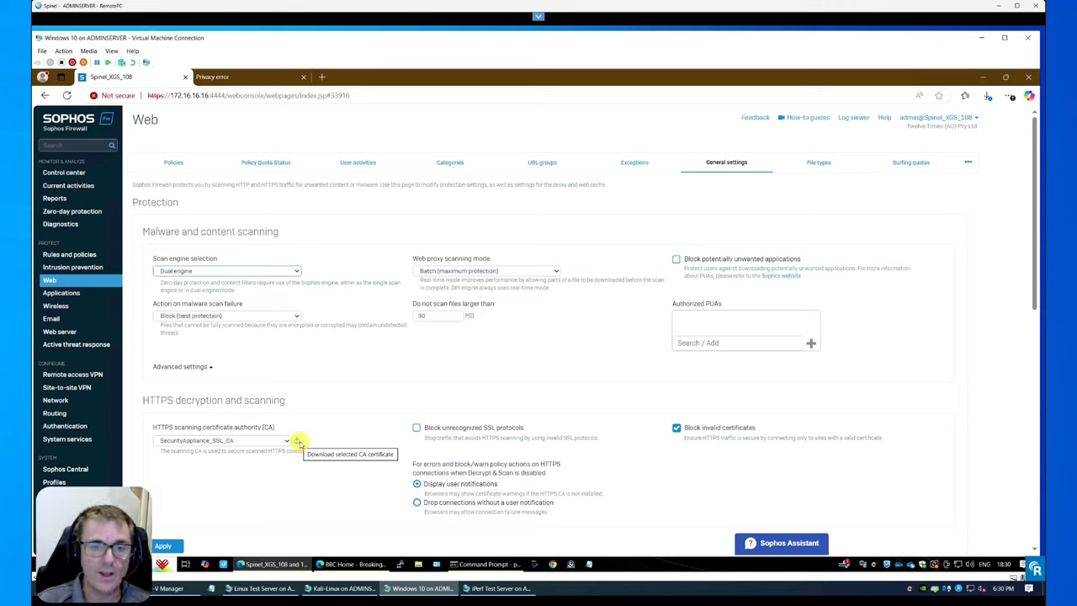
pyautogui.click(298, 442)
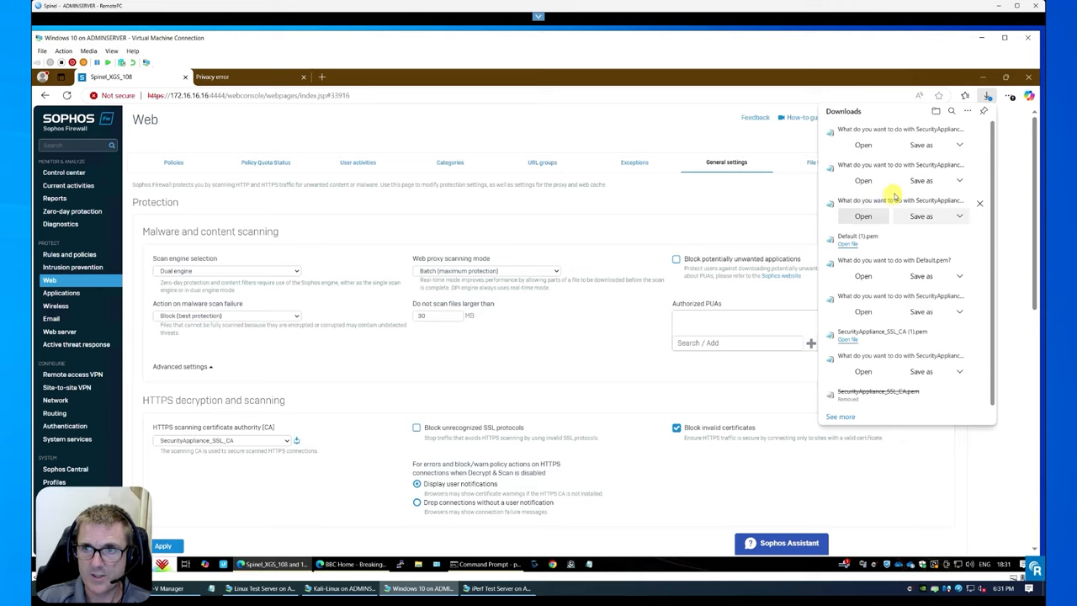
pyautogui.click(922, 148)
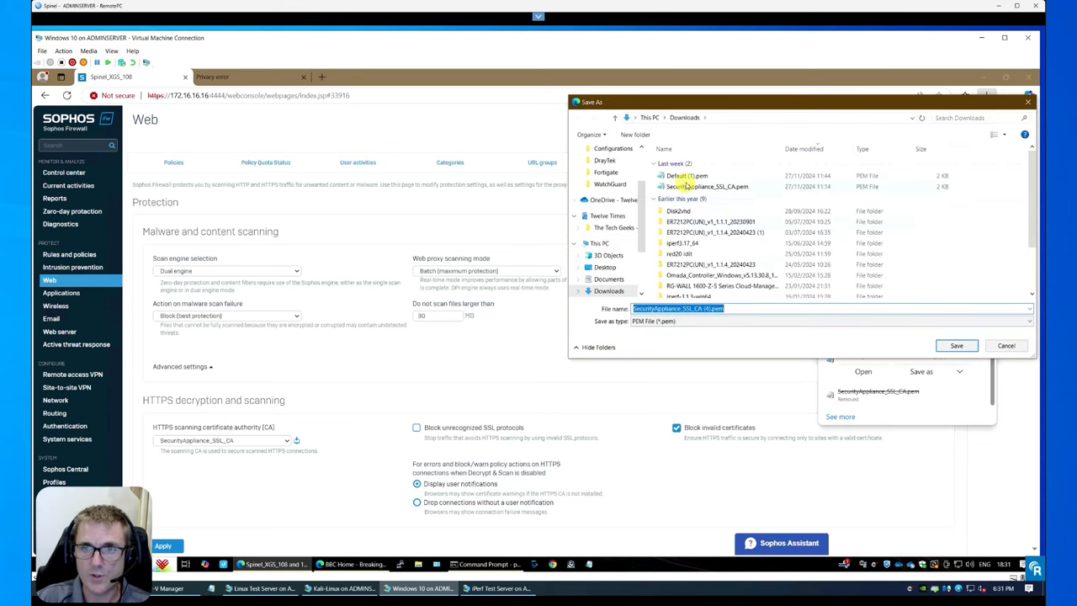
pyautogui.click(956, 347)
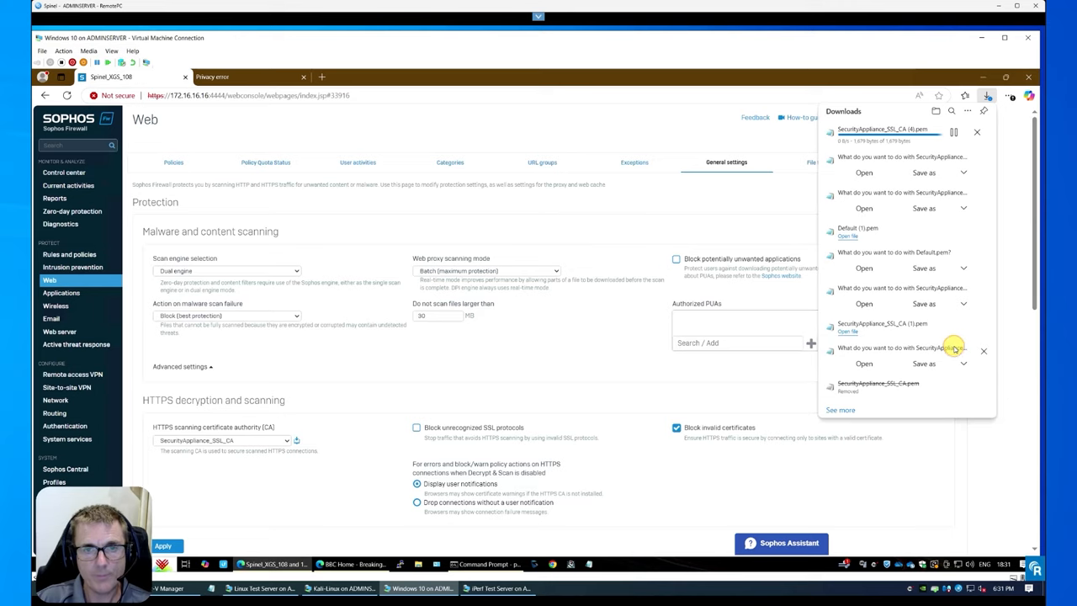
pyautogui.click(637, 123)
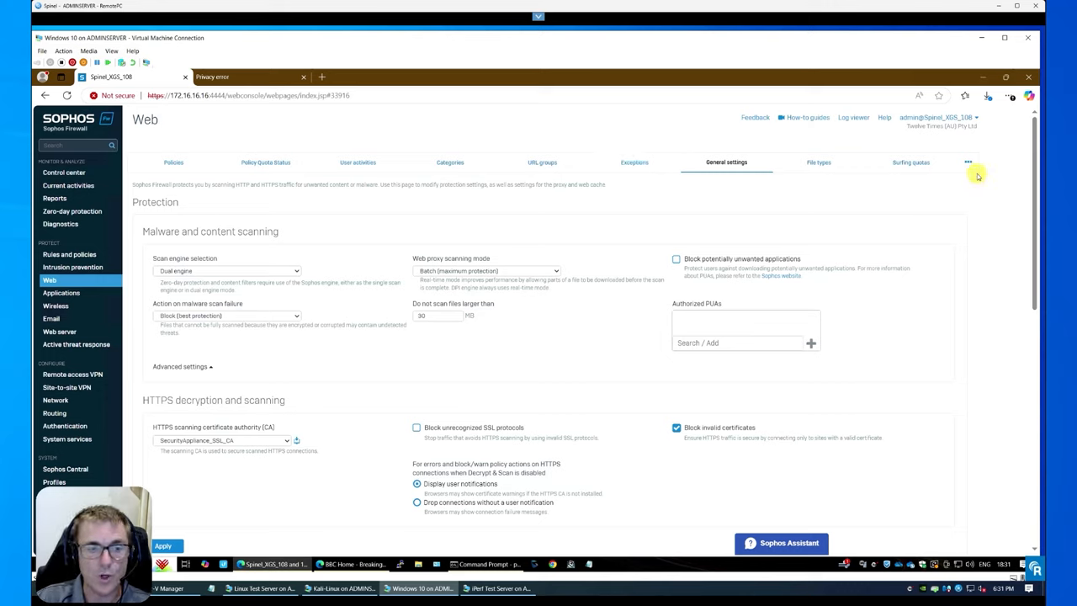
# Search Edge settings for 'cert', open Manage certificates, and show Trusted Root Certification Authorities
pyautogui.click(1010, 98)
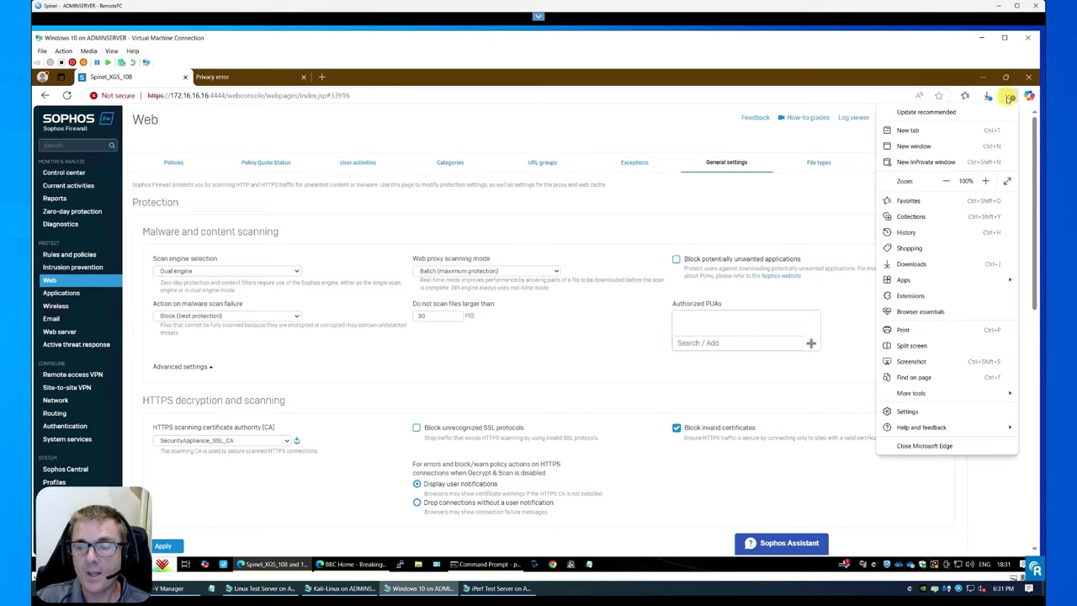
pyautogui.click(907, 410)
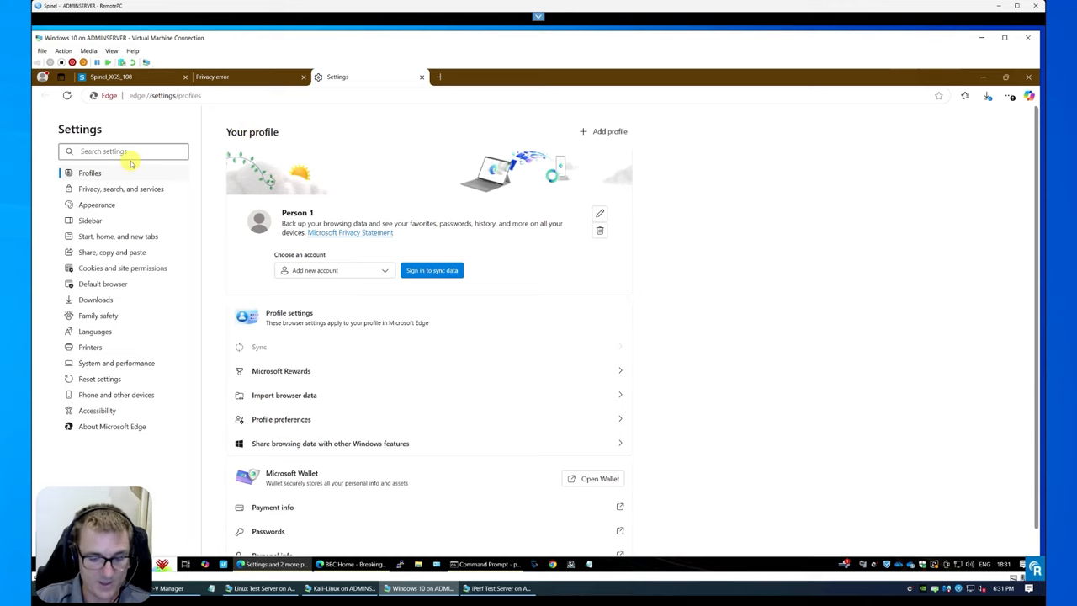
pyautogui.write('cert')
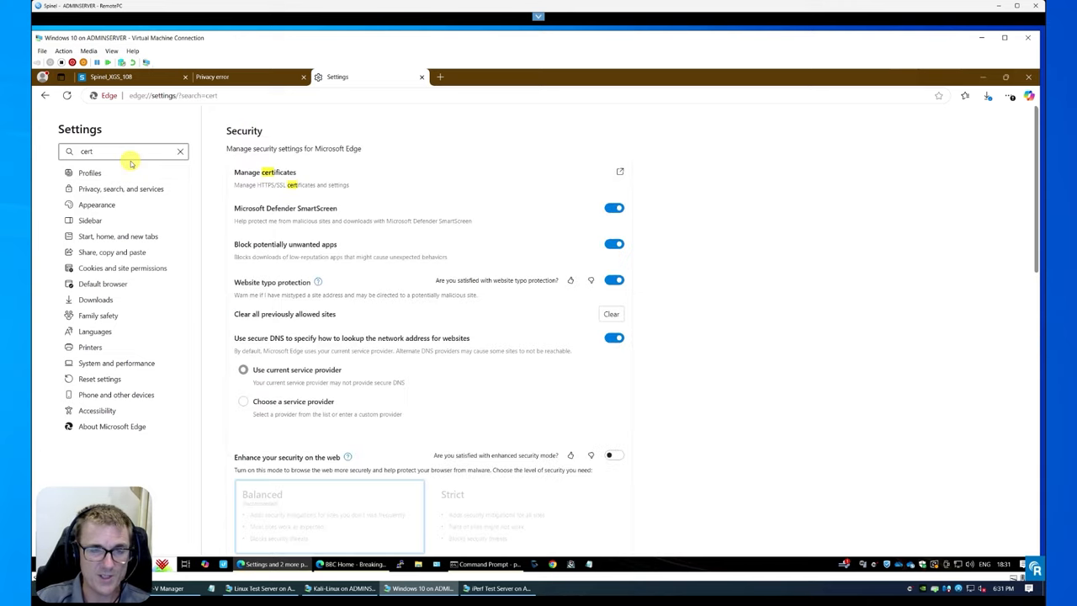
pyautogui.click(312, 173)
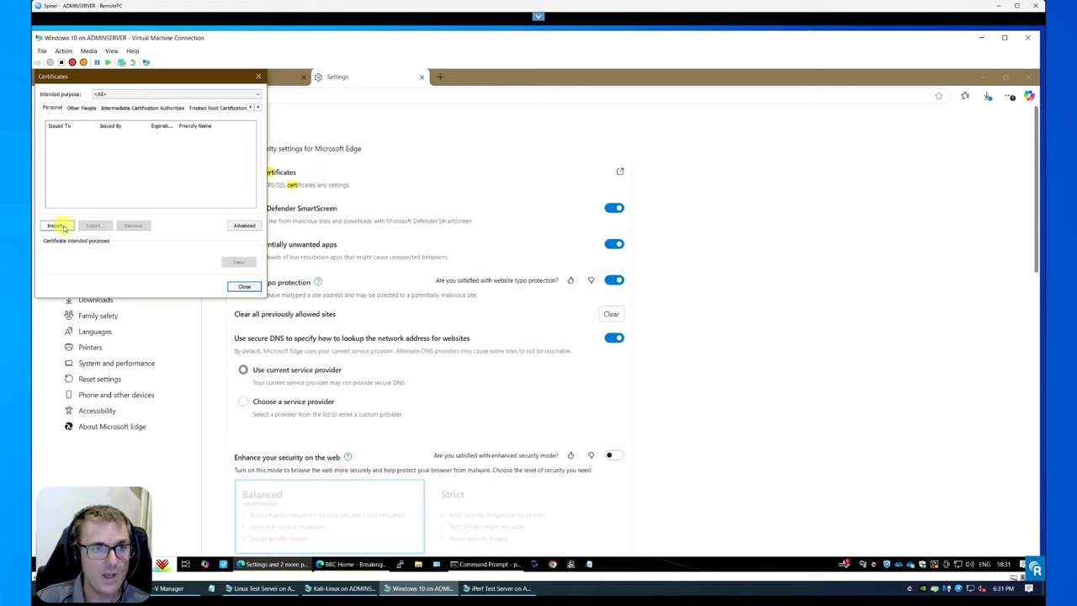
pyautogui.click(201, 107)
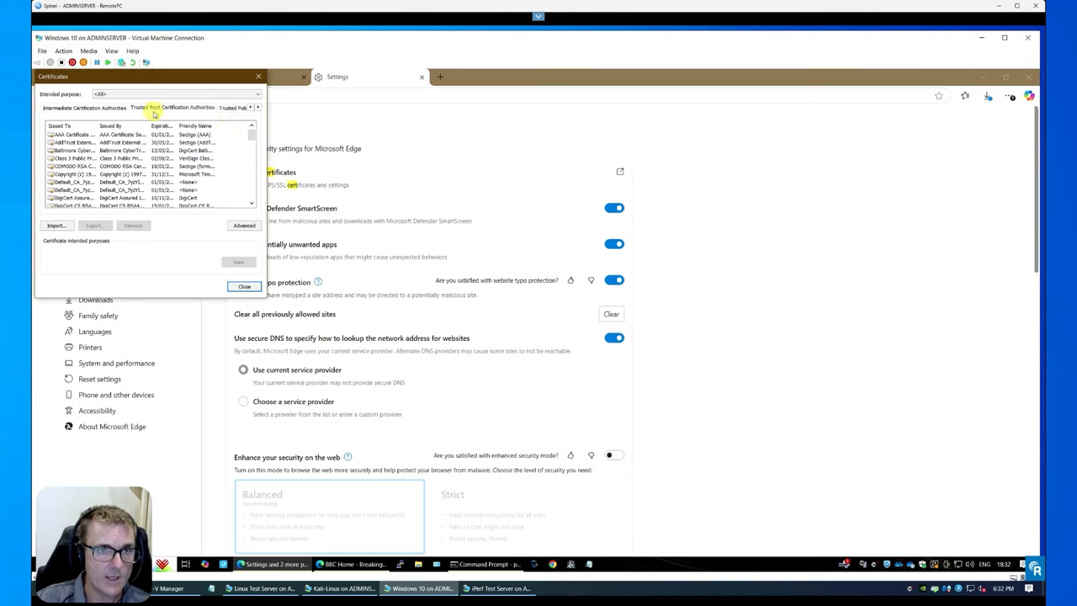
# Choose SecurityAppliance_SSL_CA (4).pem, with All Files shown, as the certificate to import into trusted roots
pyautogui.click(56, 225)
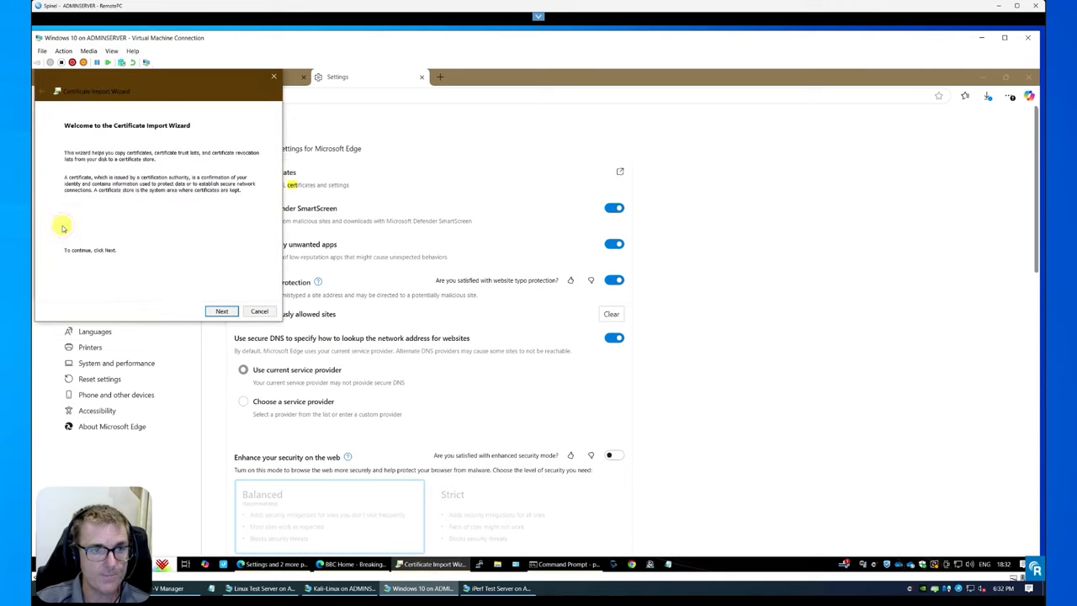
pyautogui.click(220, 311)
pyautogui.click(240, 168)
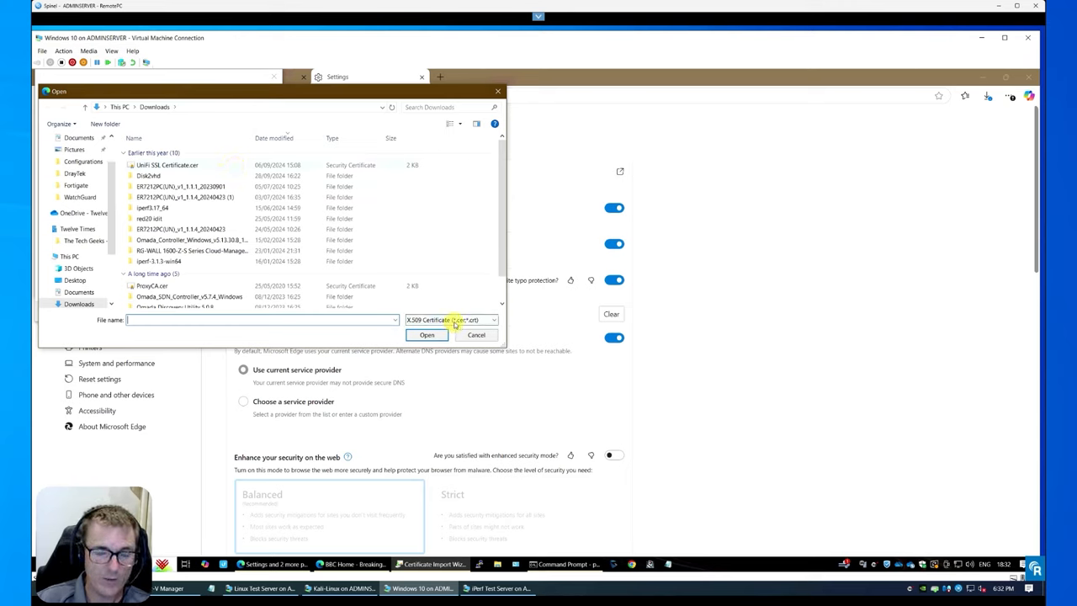
pyautogui.click(455, 322)
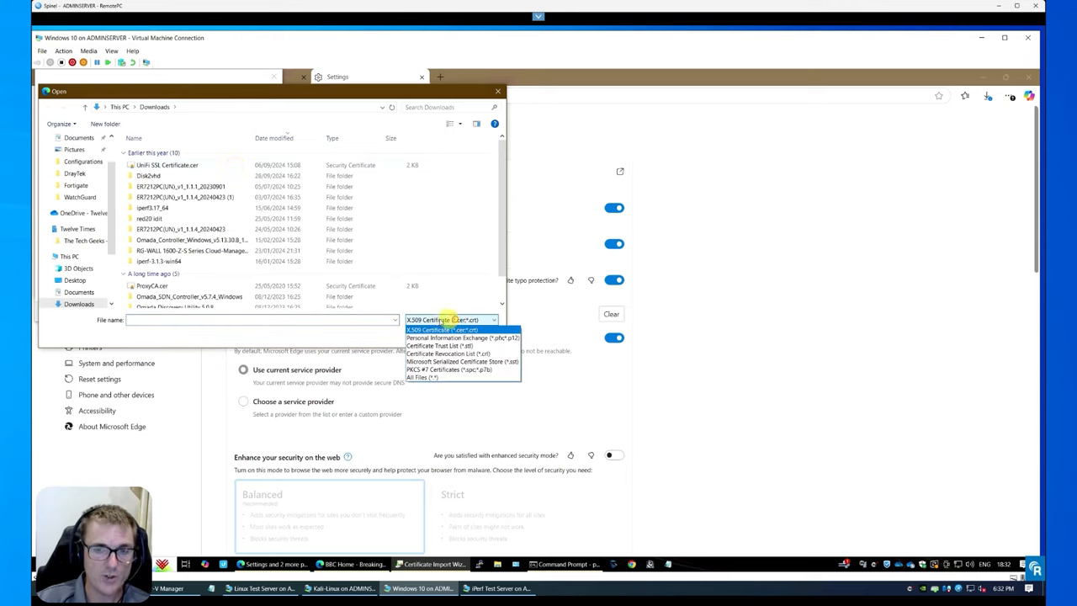
pyautogui.click(437, 379)
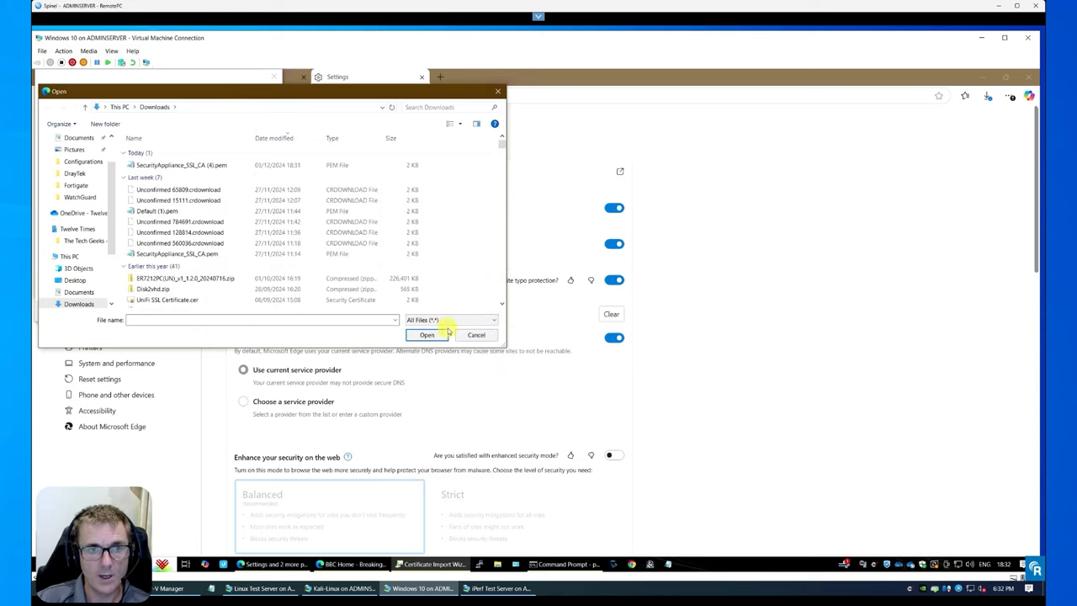
pyautogui.doubleClick(182, 166)
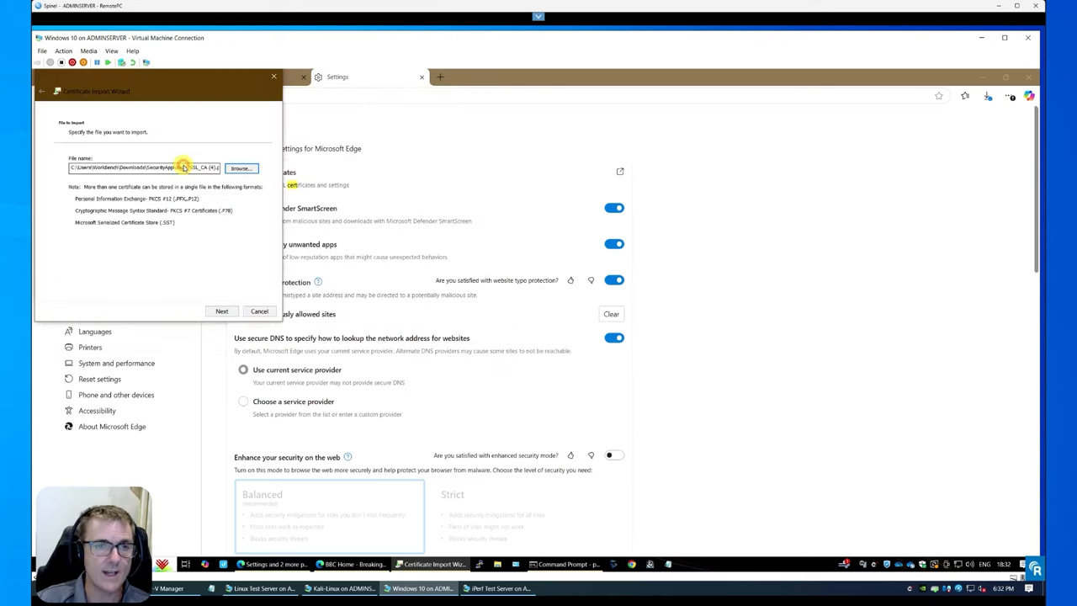
# Finish the import, accept the root-certificate warning, and confirm Sophos SSL CA is listed
pyautogui.click(221, 311)
pyautogui.click(222, 311)
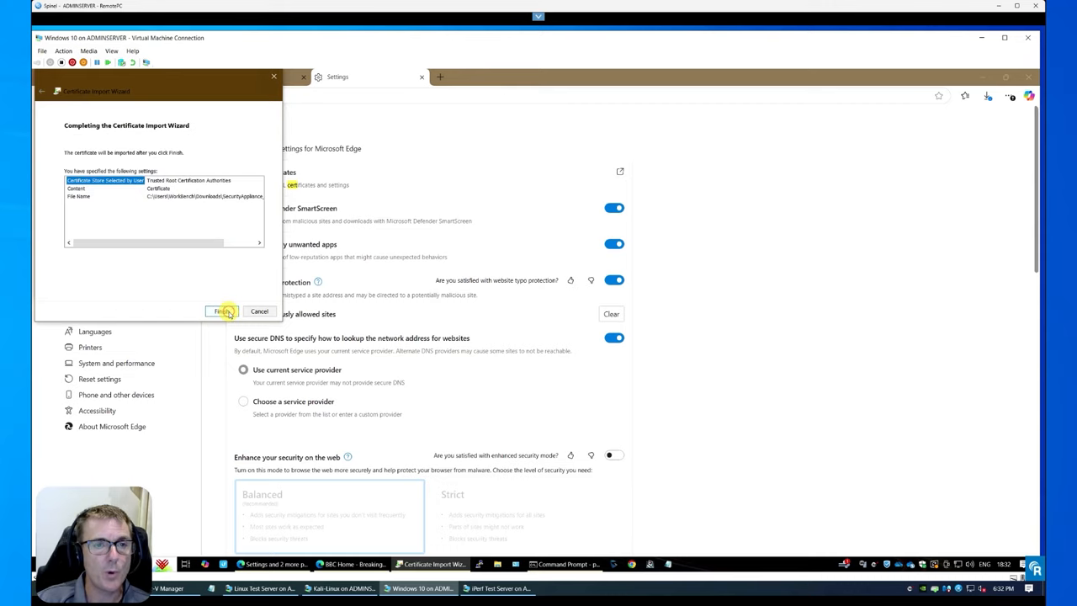
pyautogui.click(224, 311)
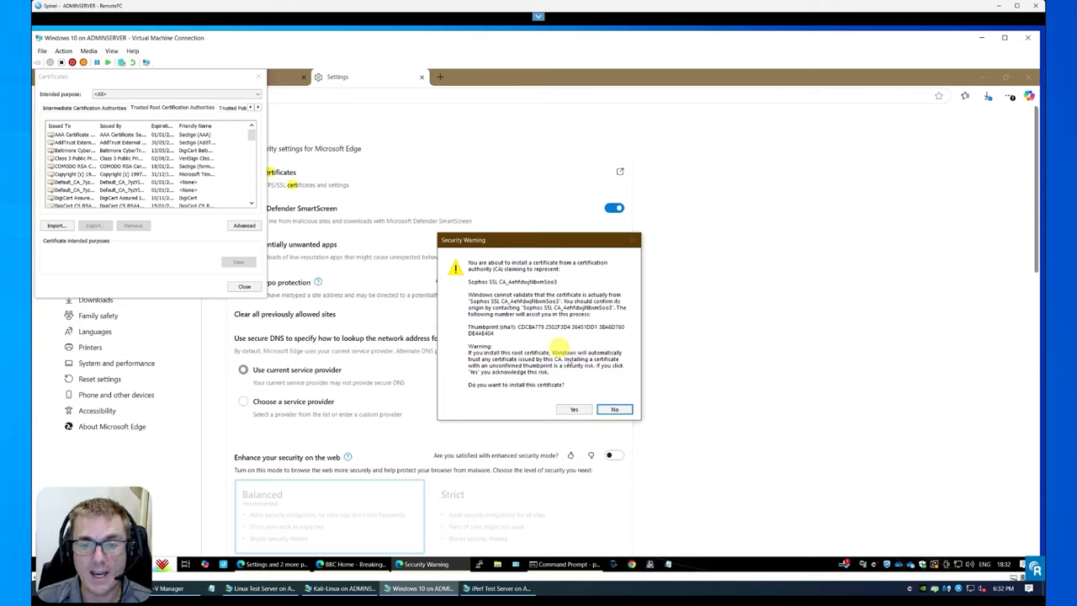
pyautogui.click(581, 409)
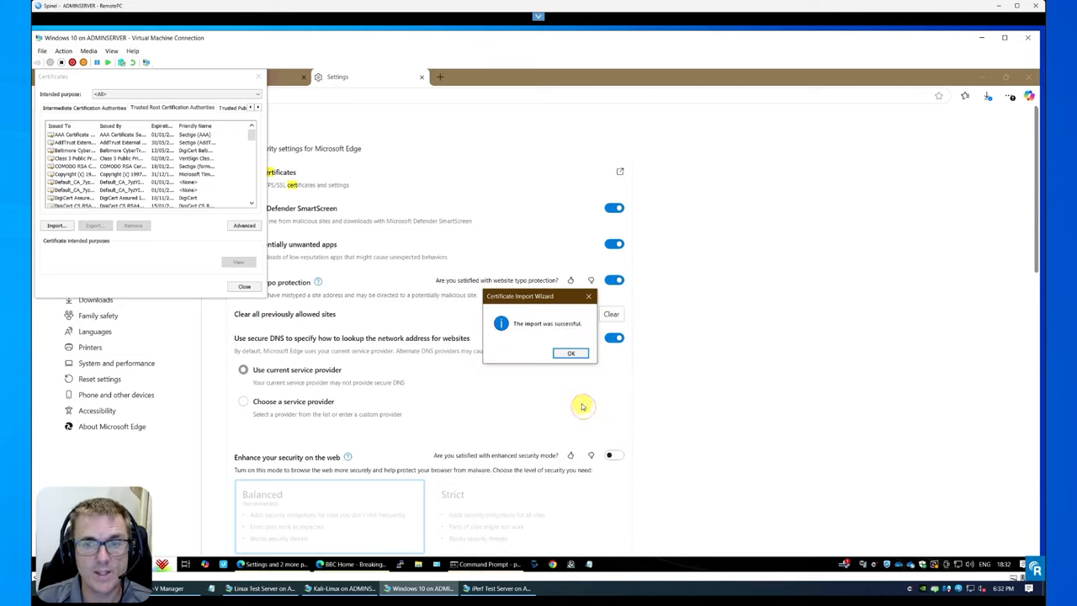
pyautogui.click(568, 352)
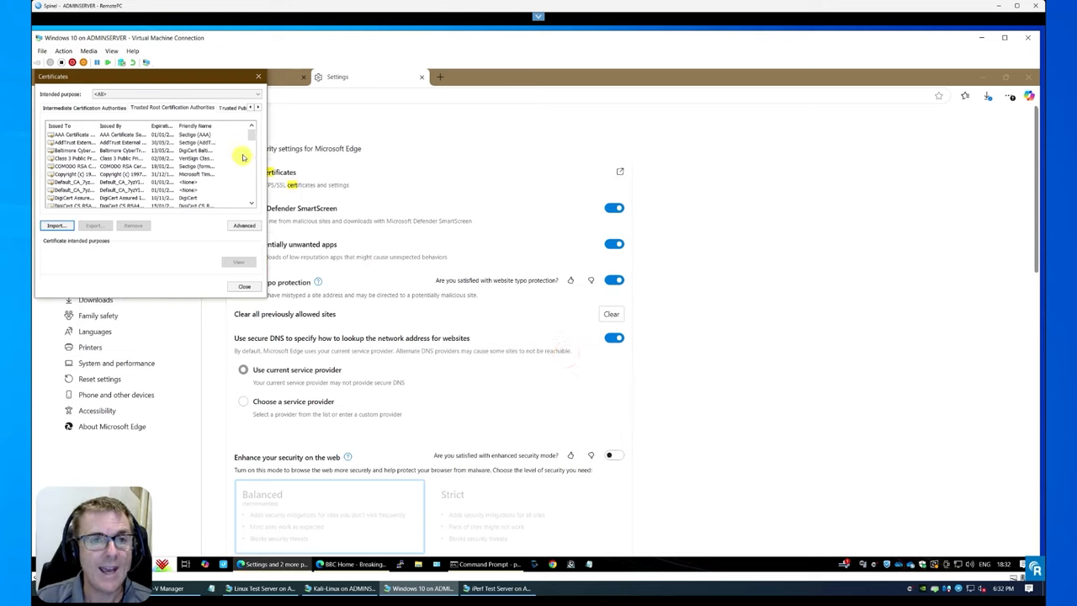
pyautogui.moveTo(250, 134); pyautogui.dragTo(254, 180)
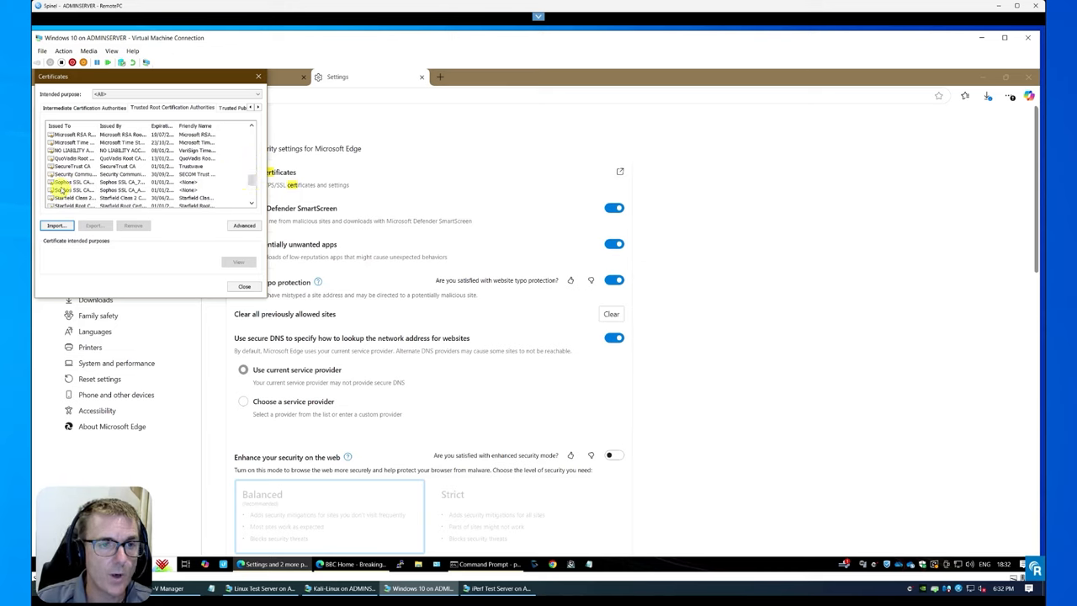
pyautogui.click(64, 182)
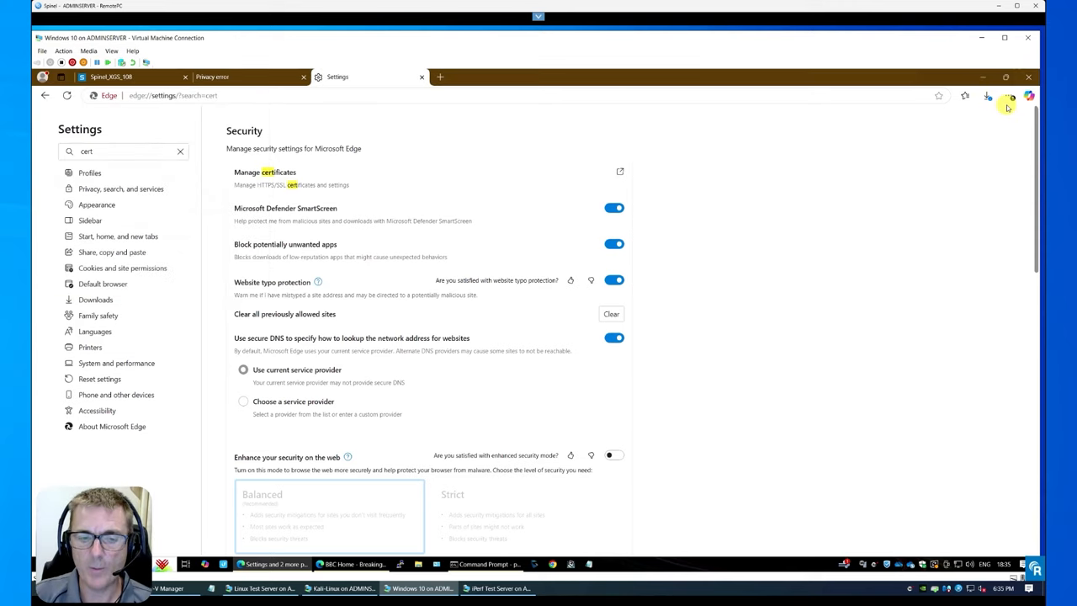
# Load godaddy.com in a new InPrivate window
pyautogui.click(1010, 98)
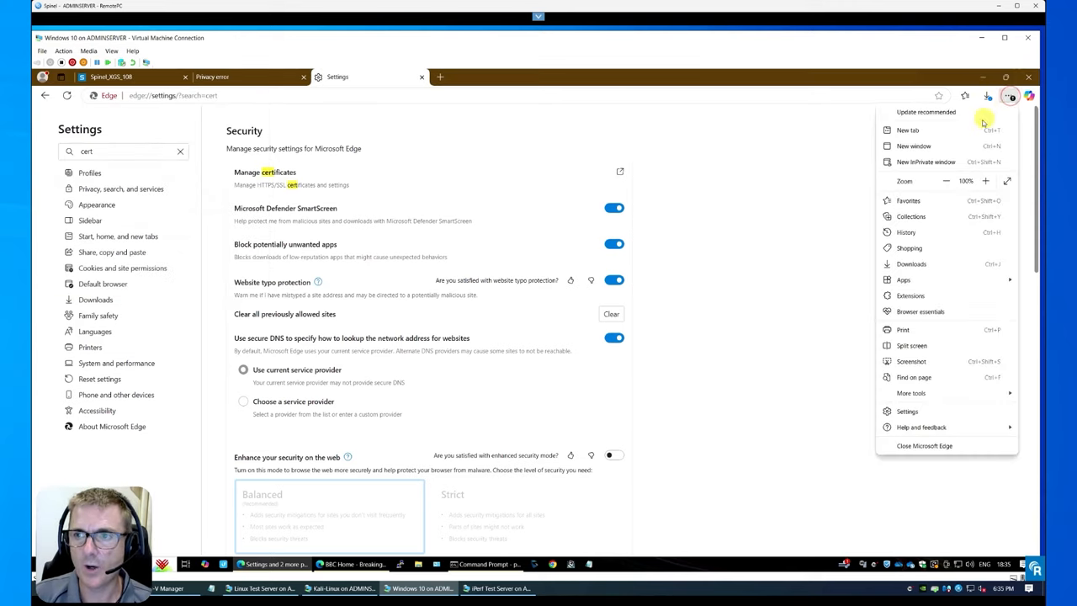
pyautogui.click(949, 160)
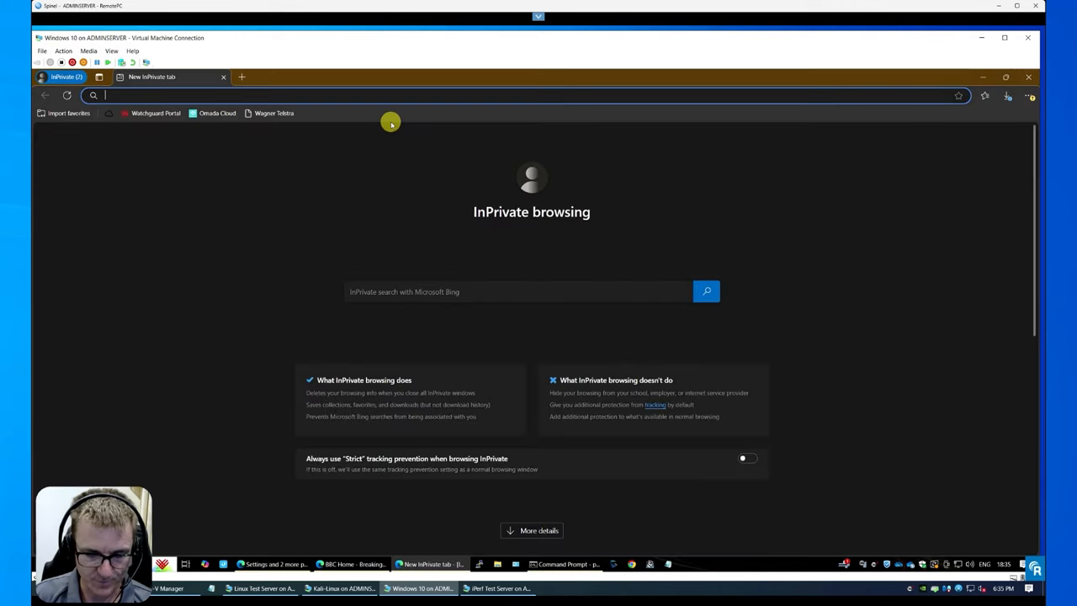
pyautogui.write('https://www.godaddy.com/')
pyautogui.press('Return')
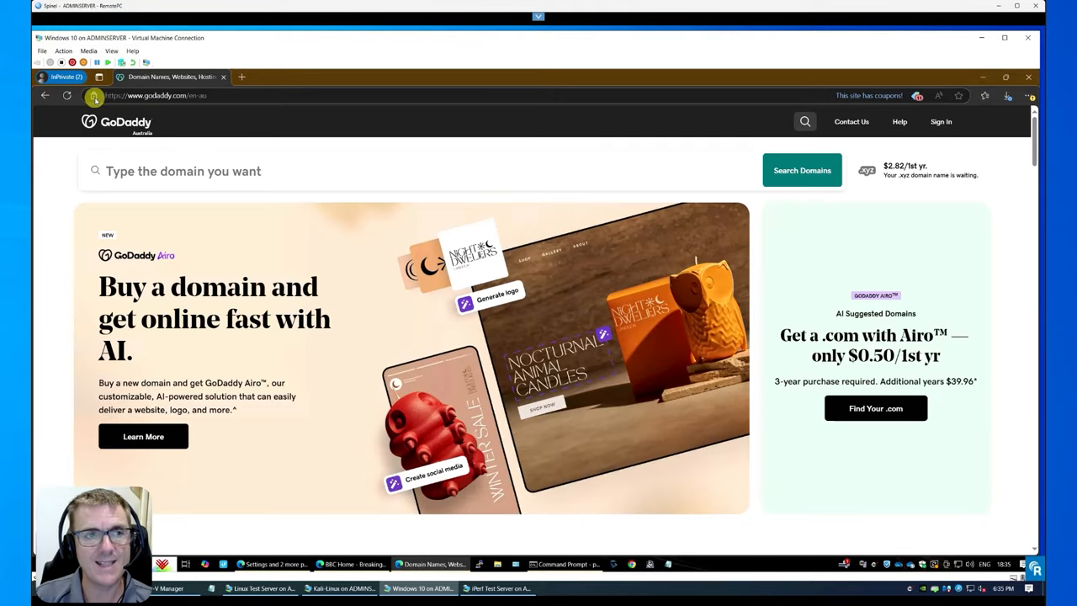
# Check that godaddy.com's connection is secure and its certificate is issued by Sophos SSL CA
pyautogui.click(94, 96)
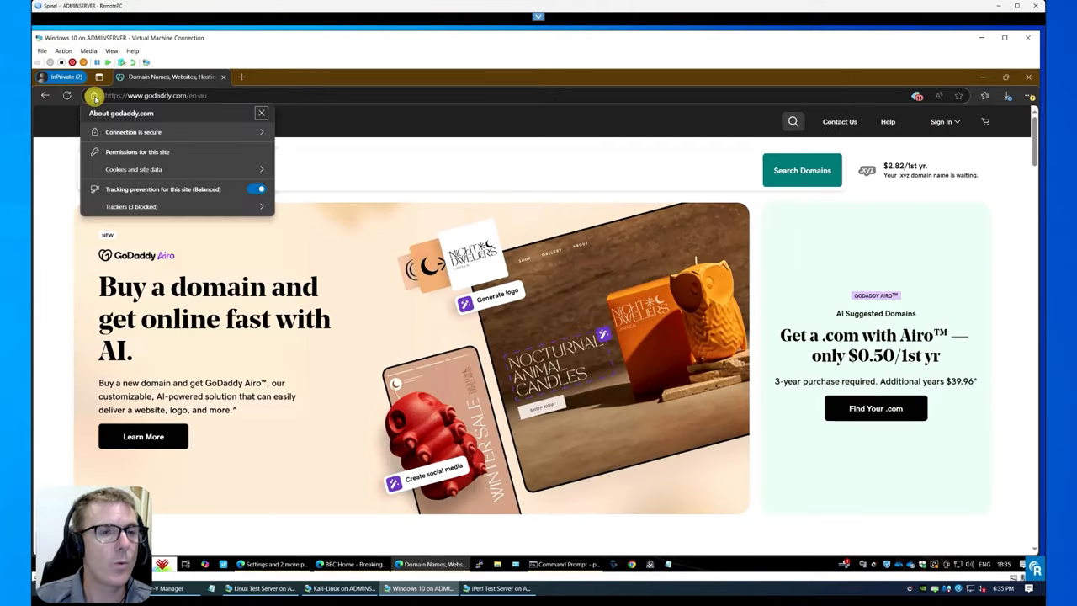
pyautogui.click(133, 132)
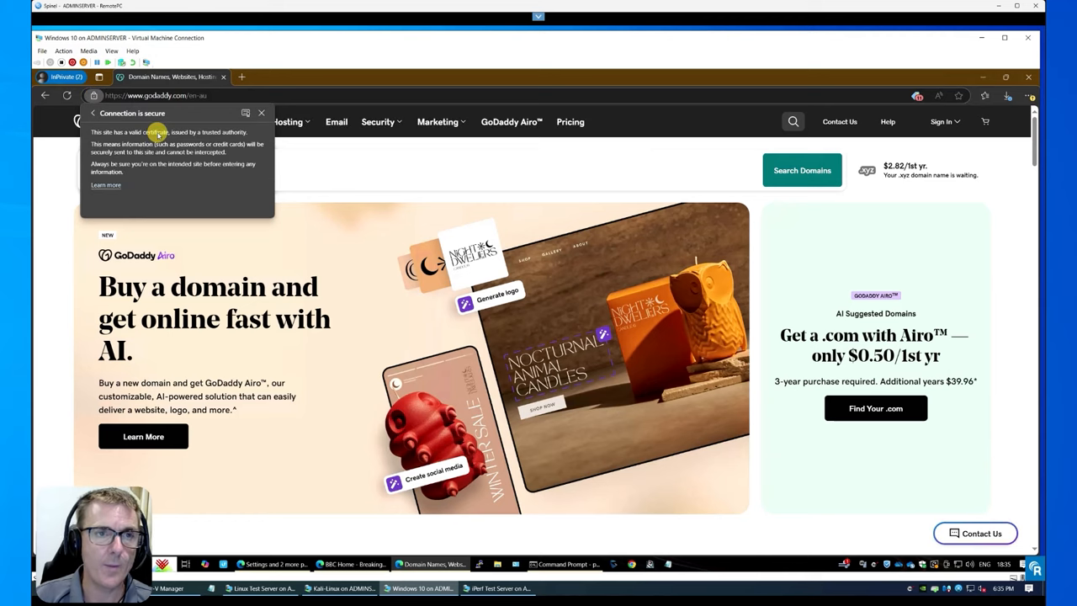
pyautogui.click(244, 111)
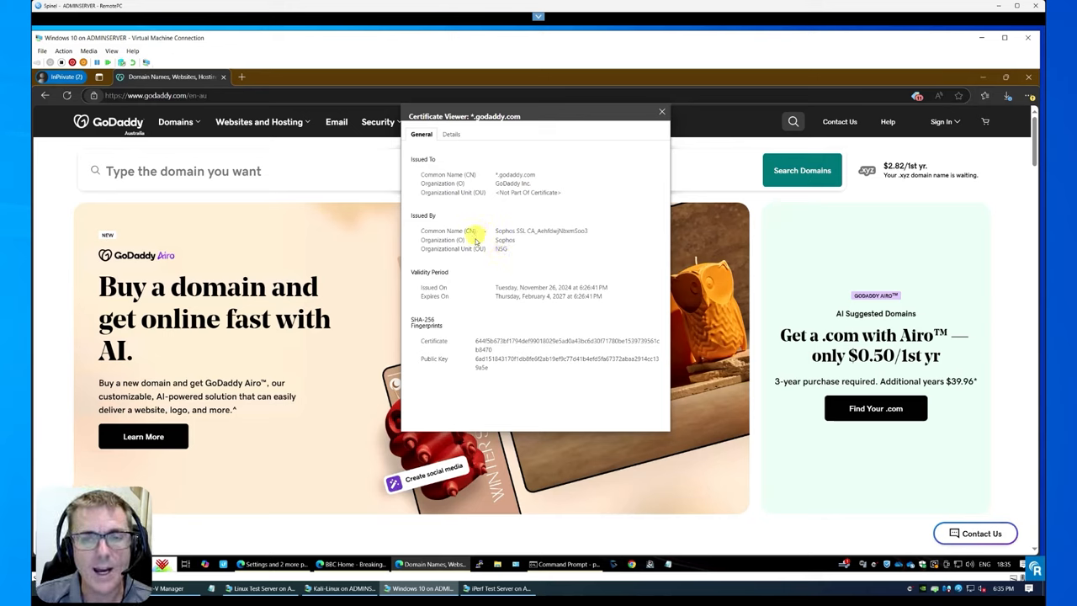
pyautogui.click(662, 112)
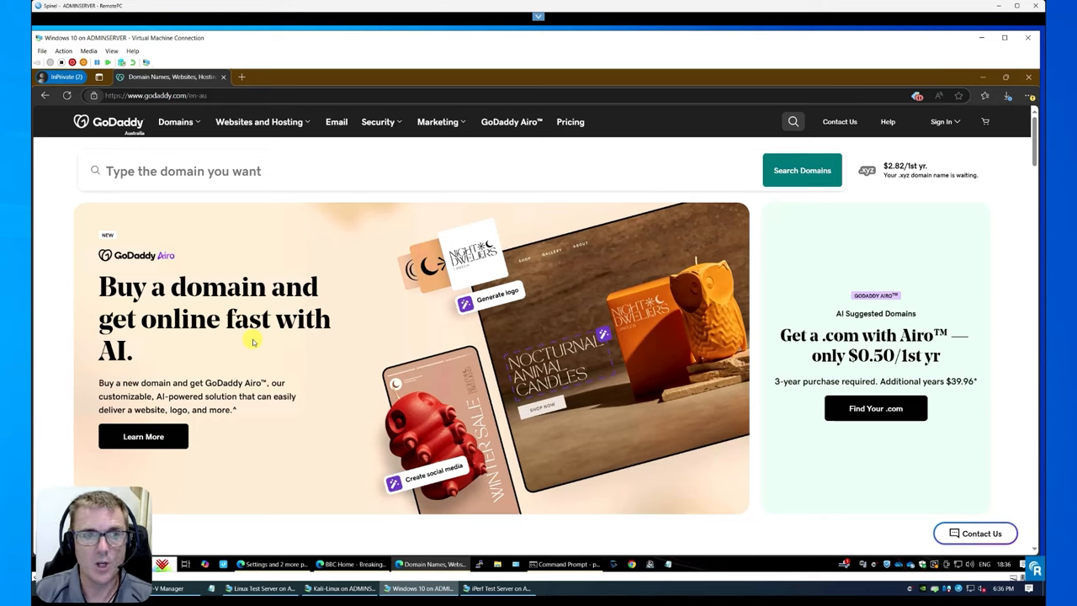
# Close the InPrivate window and Settings tab, returning to the Sophos firewall tab
pyautogui.click(1028, 78)
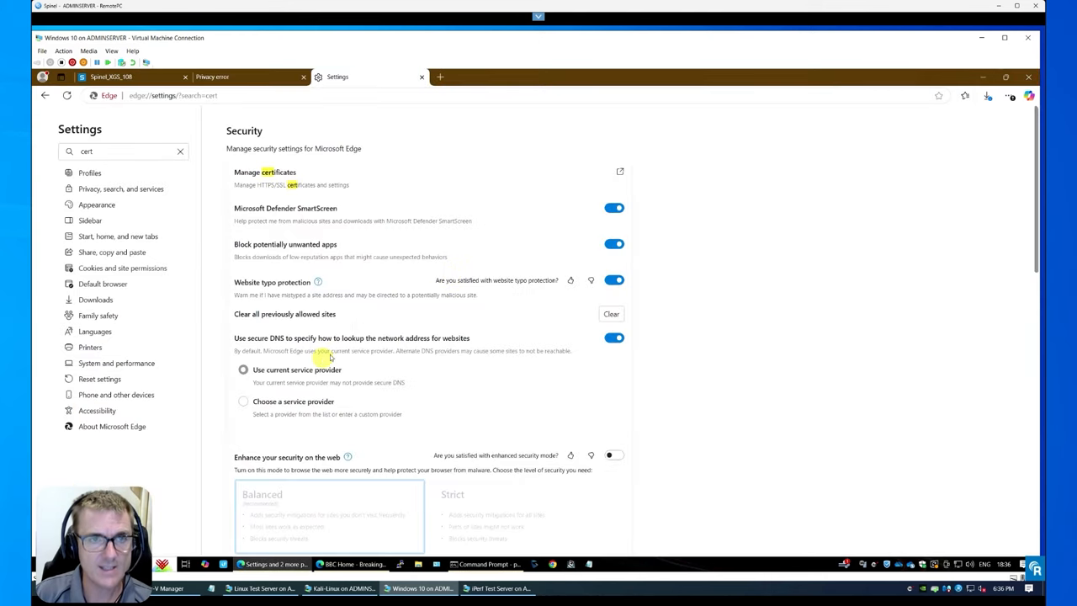
pyautogui.click(422, 77)
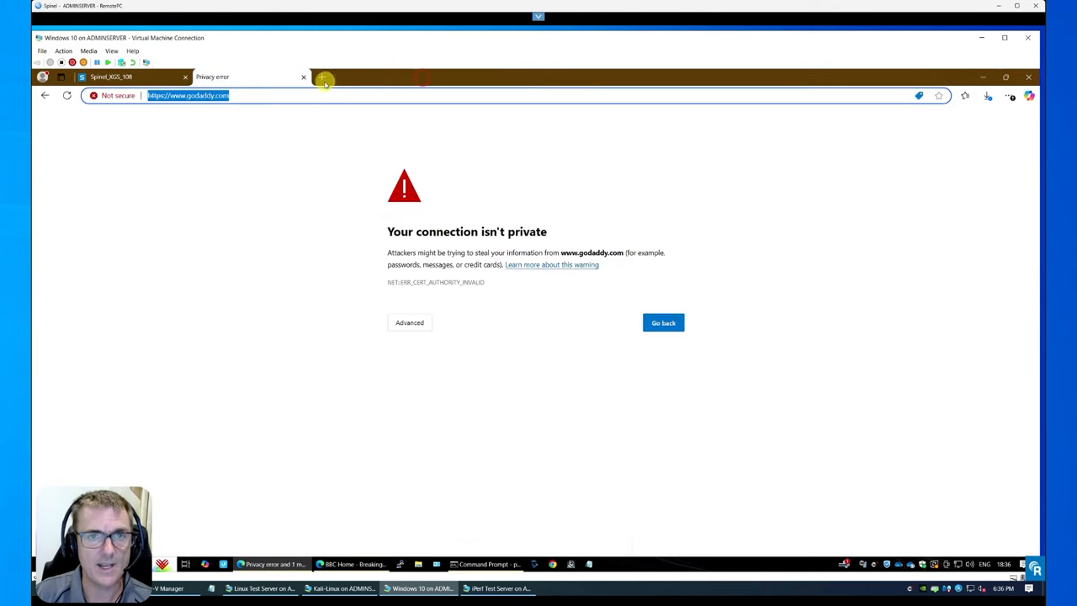
pyautogui.click(151, 80)
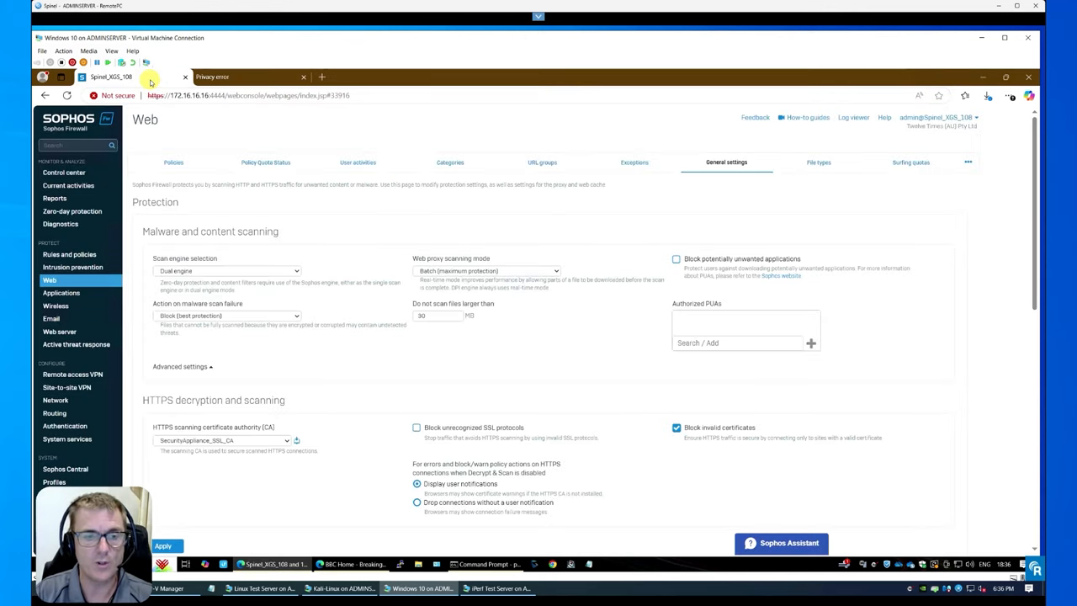